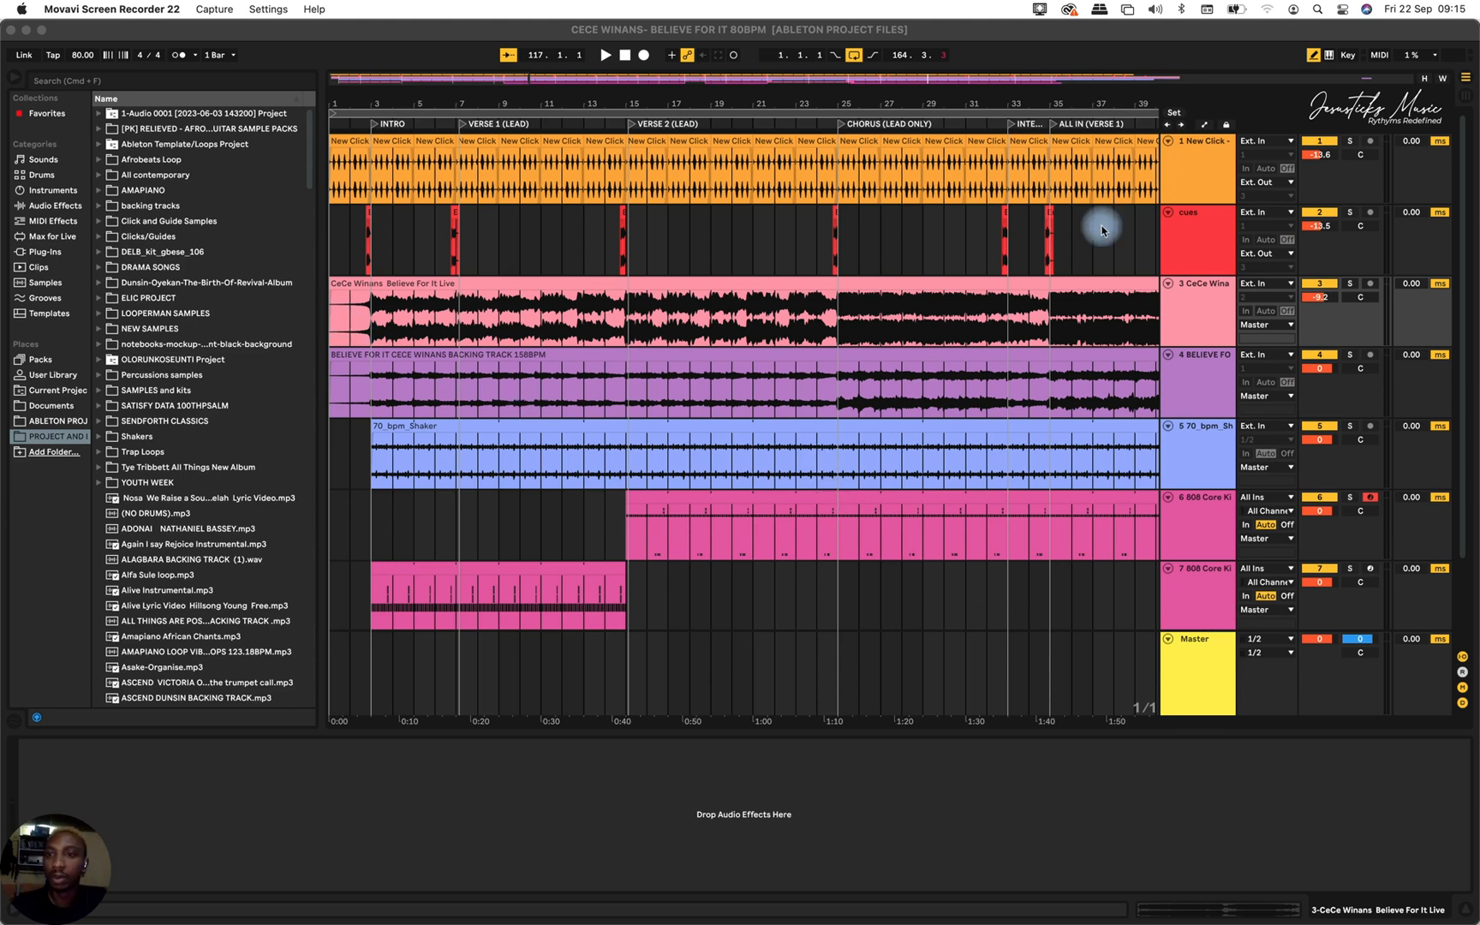
Route the audio output of the cues track and the New Click track to Master instead of Ext. Out.
click(1263, 258)
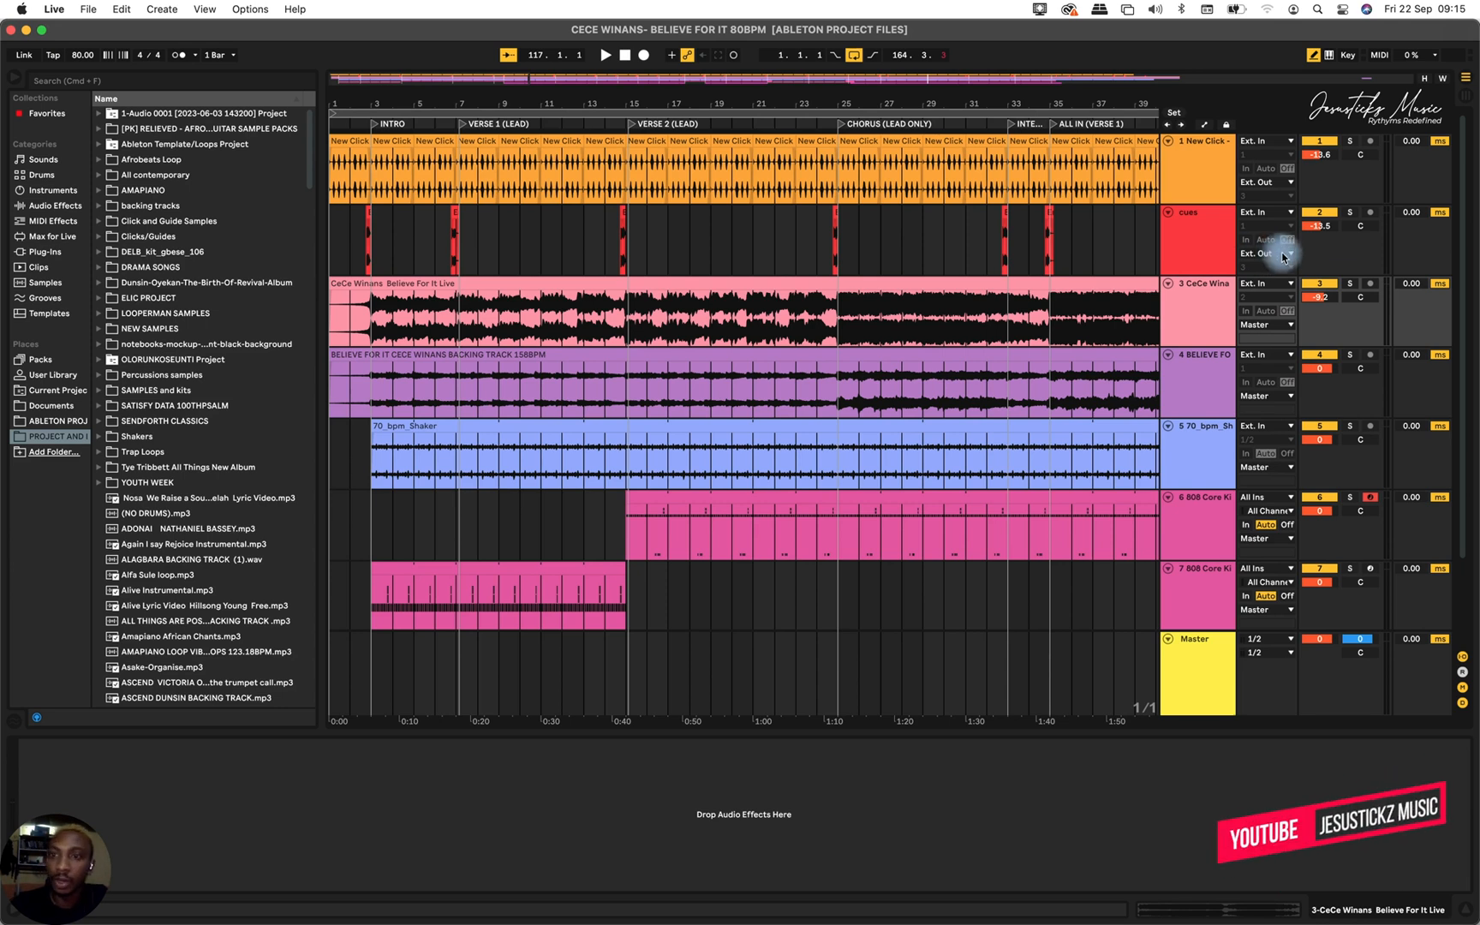
click(1277, 253)
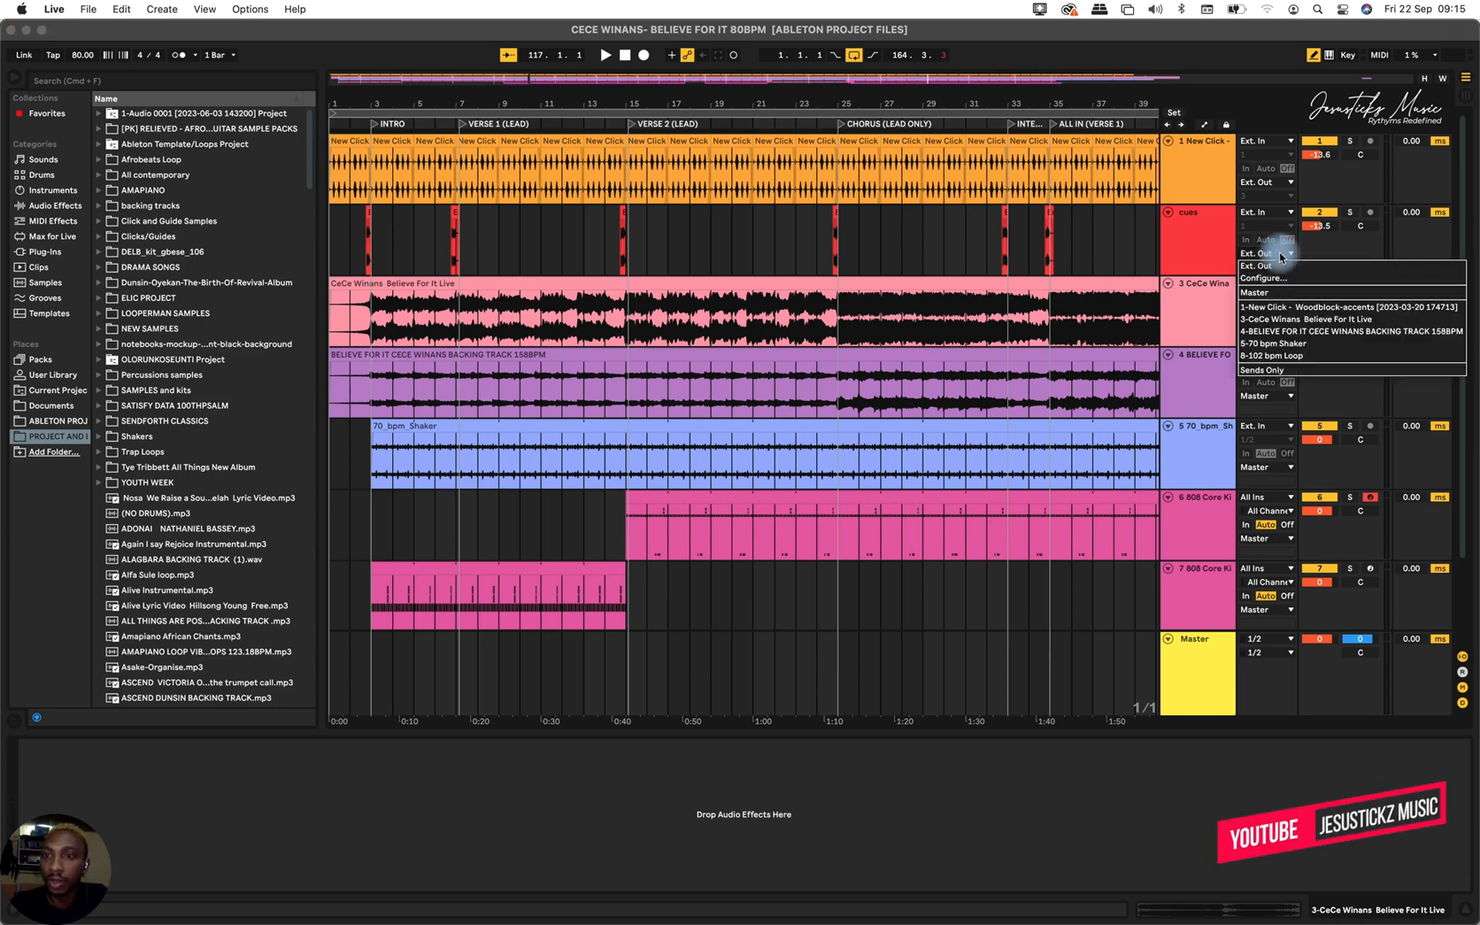
click(1266, 292)
click(1273, 183)
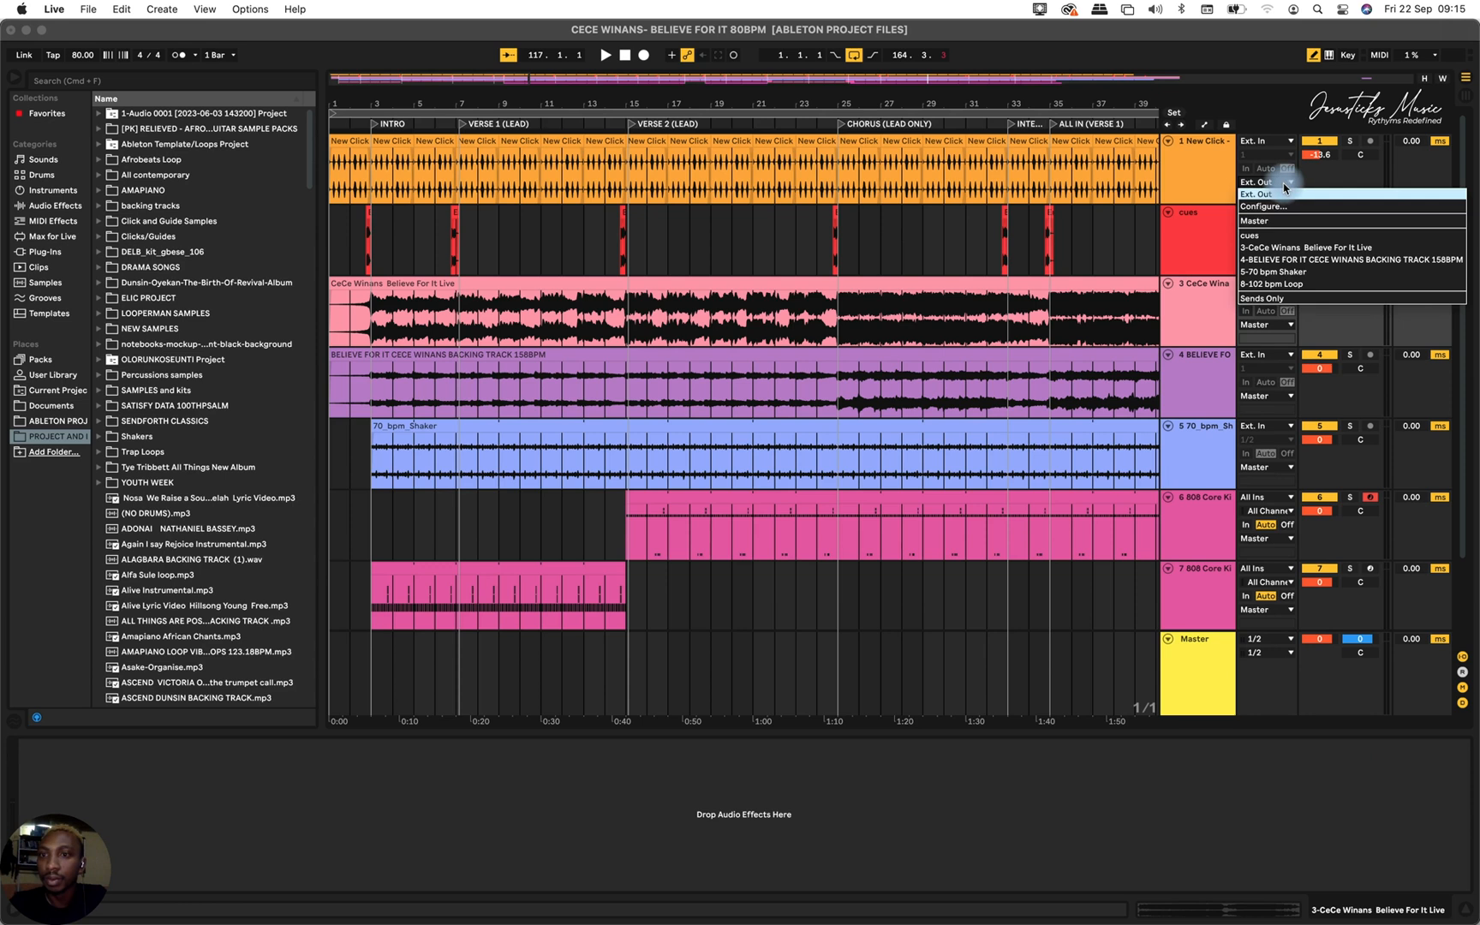
click(1262, 221)
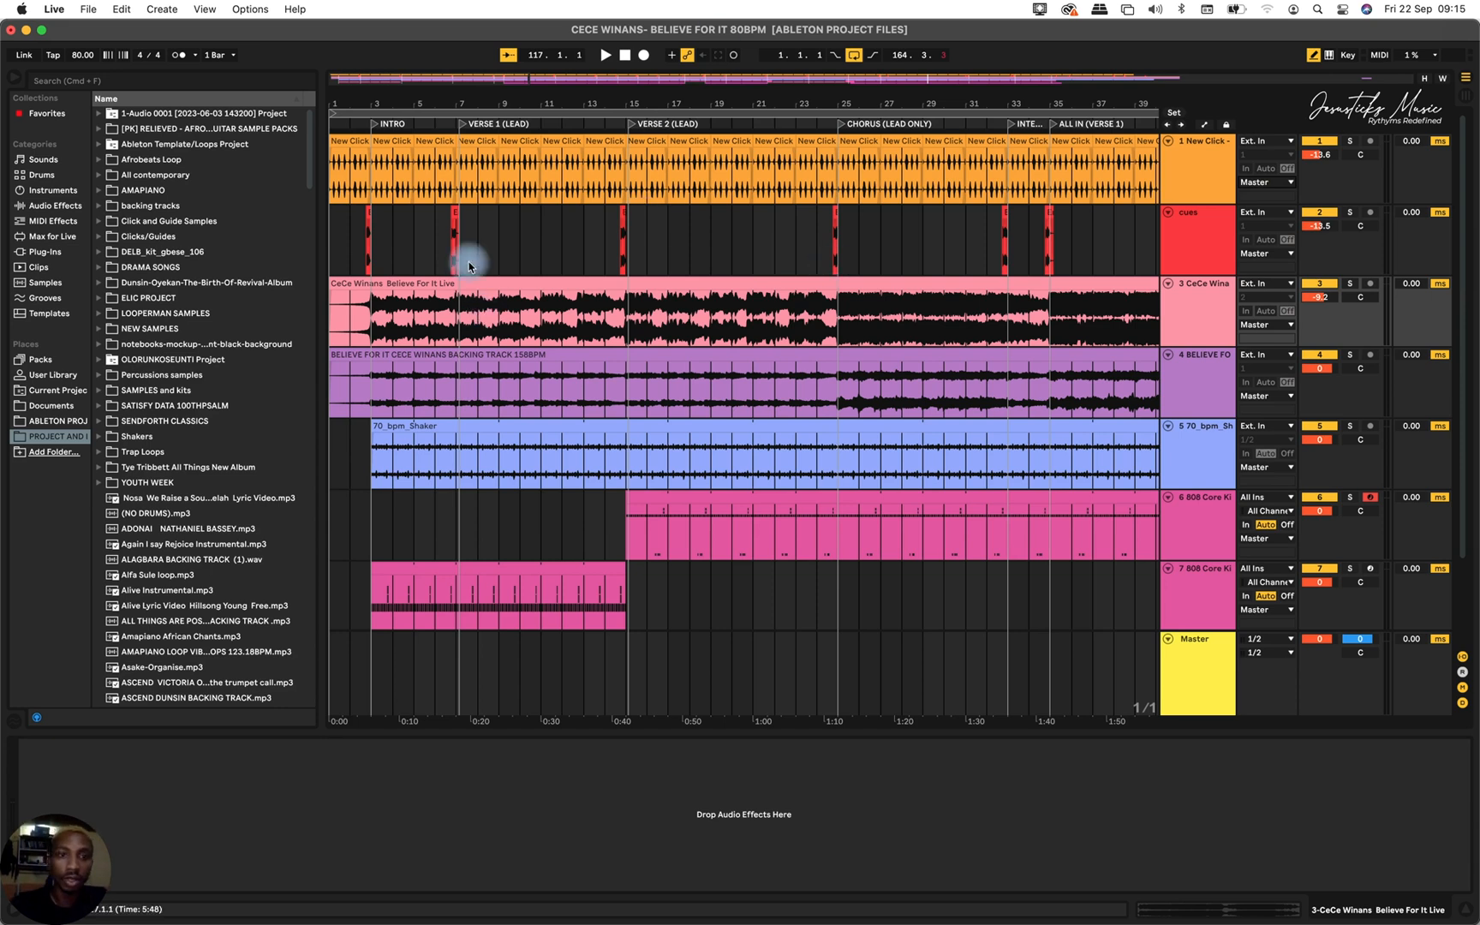
Play the song from the beginning up to the Verse 1 locator to hear the click and cues, raising the volume.
click(331, 320)
key(space)
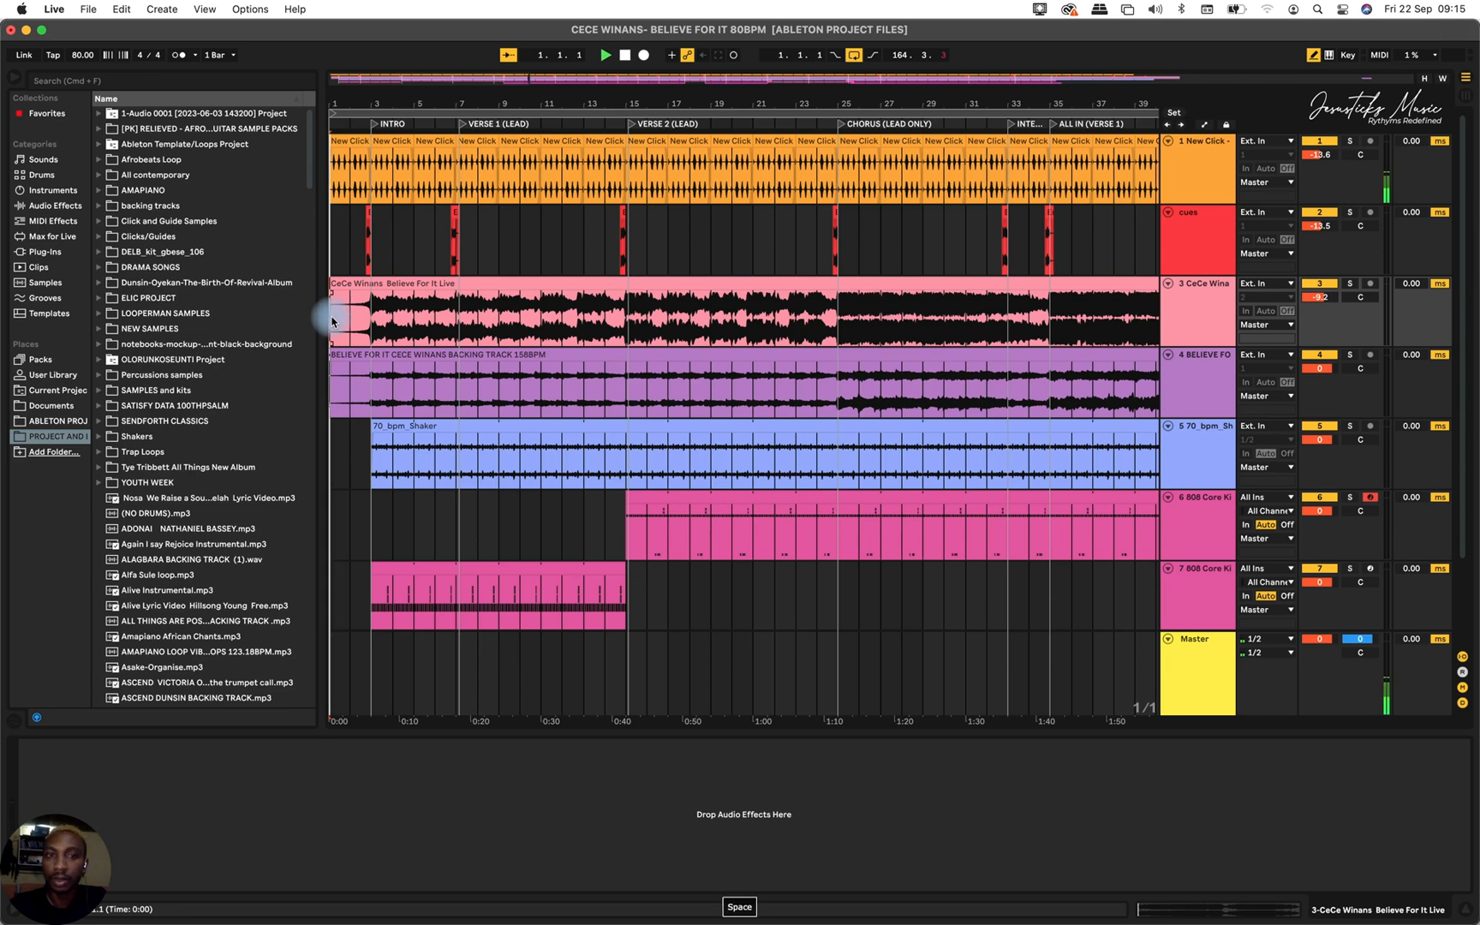
key(XF86AudioRaiseVolume)
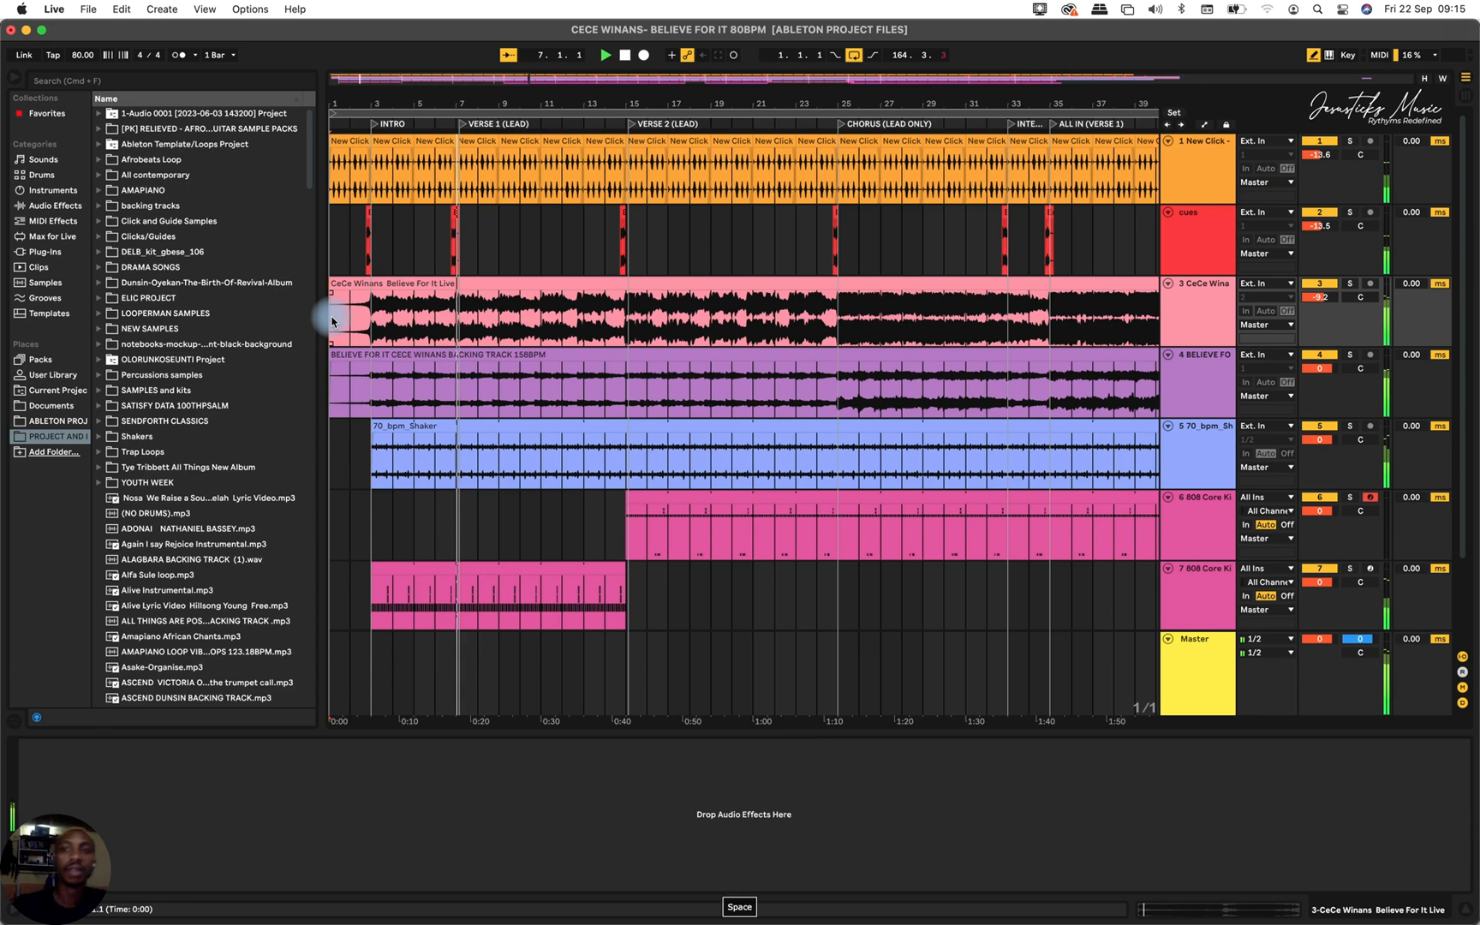
key(space)
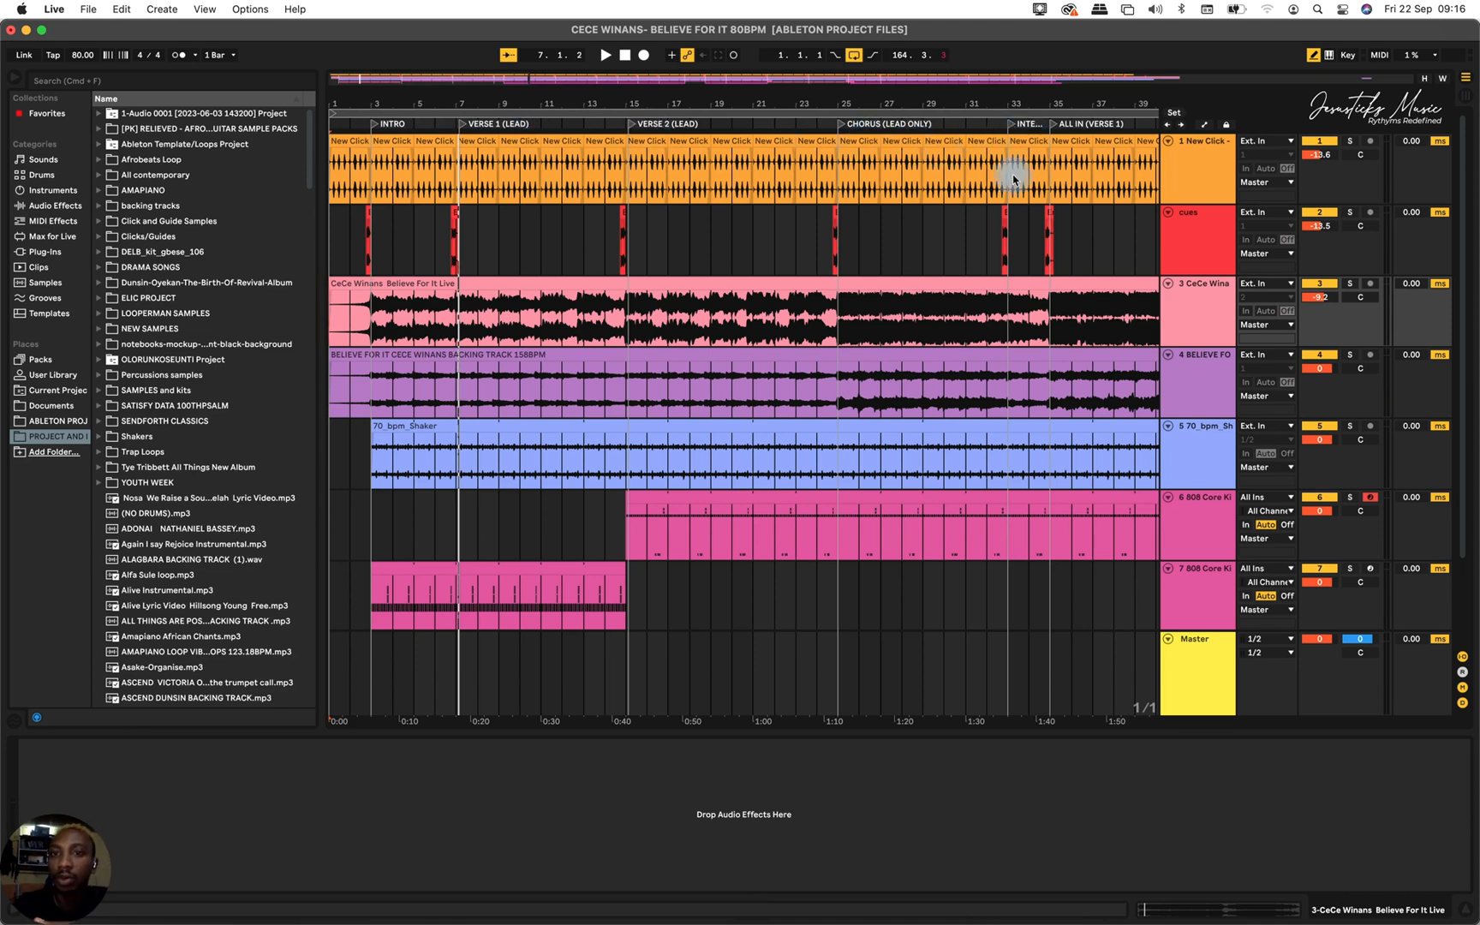
Collapse the empty device area beneath the arrangement to give the tracks more room.
scroll(1011, 180, up, 5)
scroll(1039, 167, left, 10)
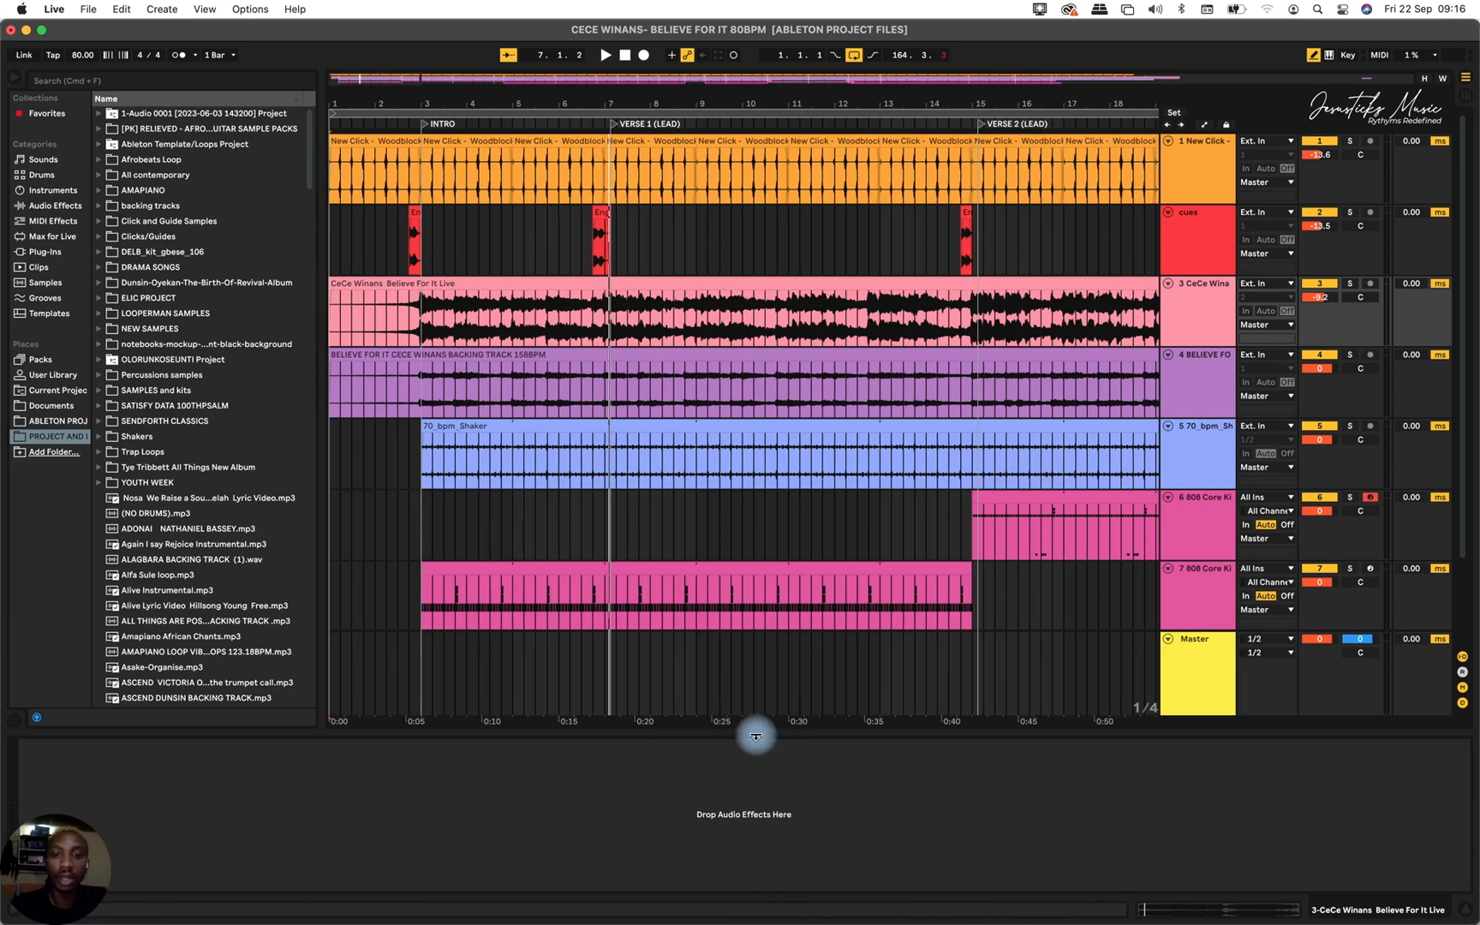
drag(756, 735, 754, 744)
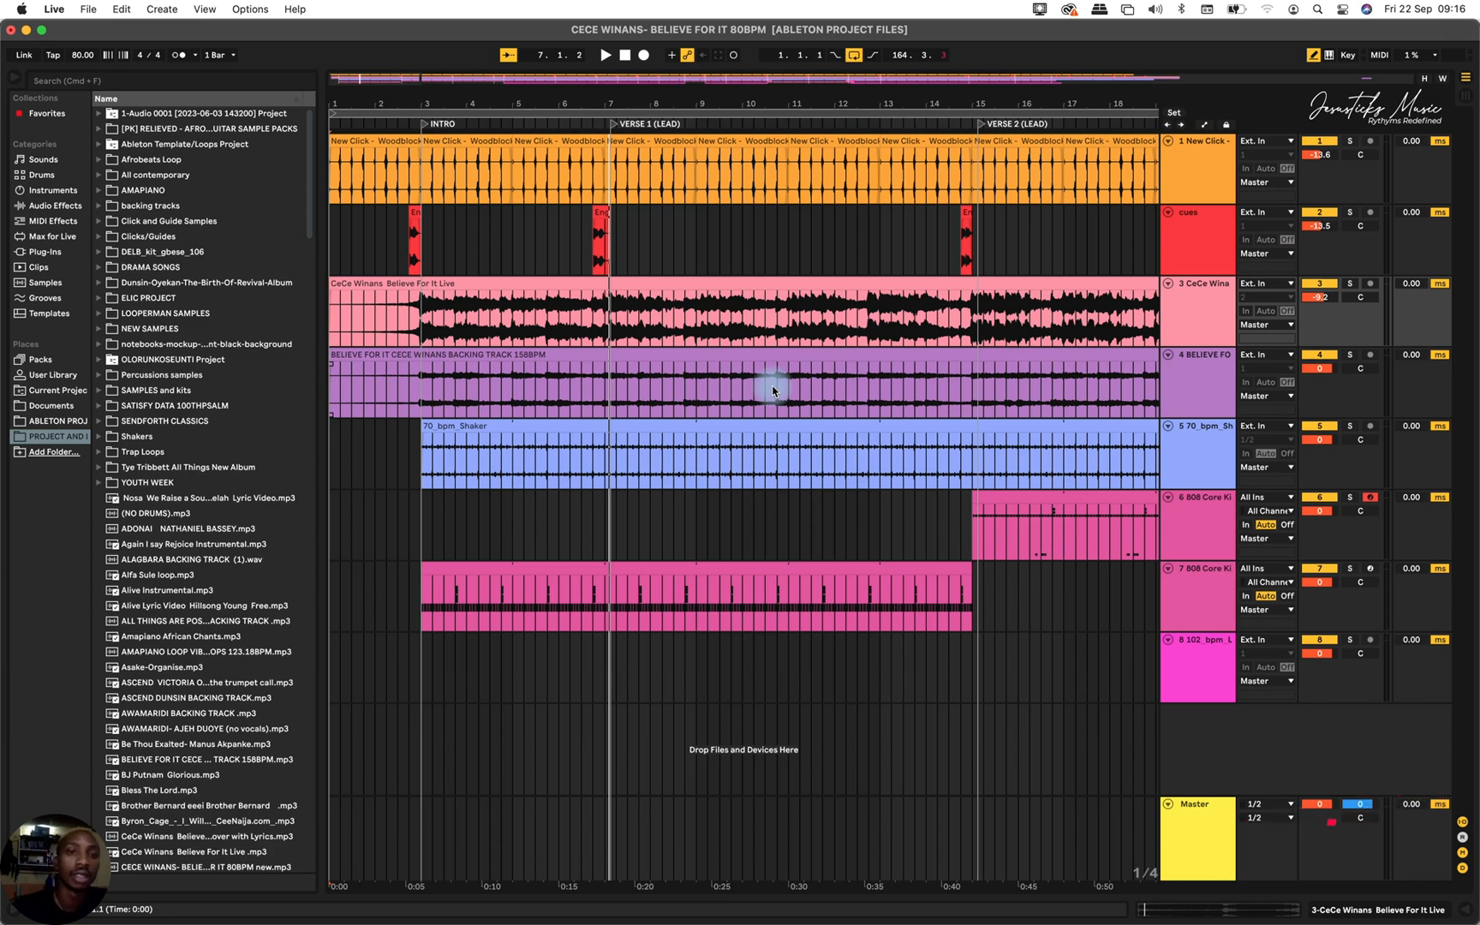
Preview the samples #1 Click_81bpm.wav and Count In_FAST copy.wav from the Clicks/Guides folder.
click(100, 238)
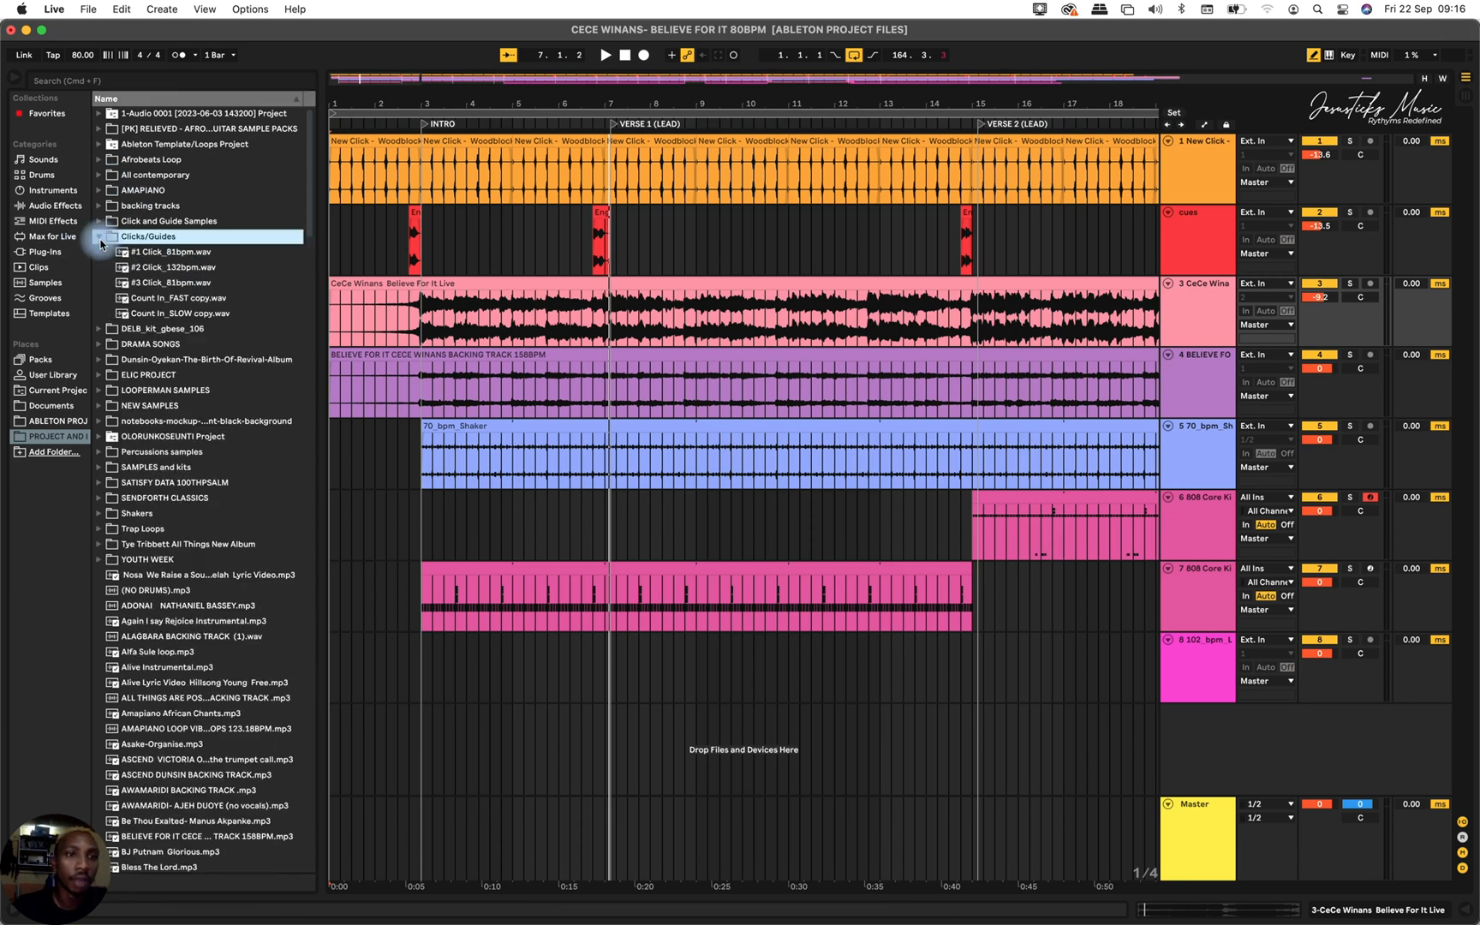
click(189, 252)
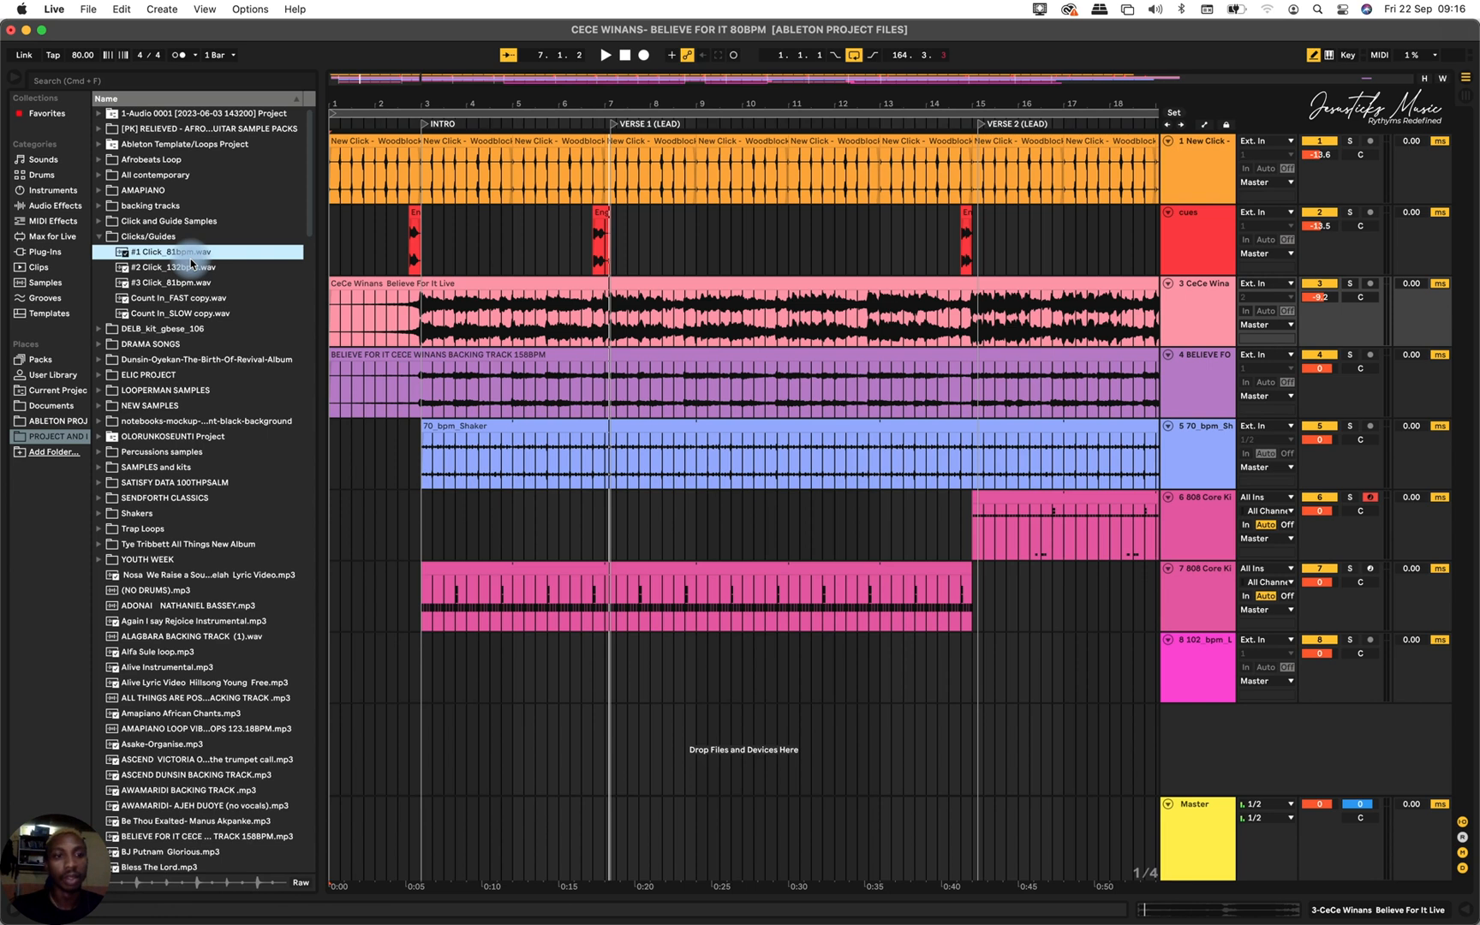
click(202, 297)
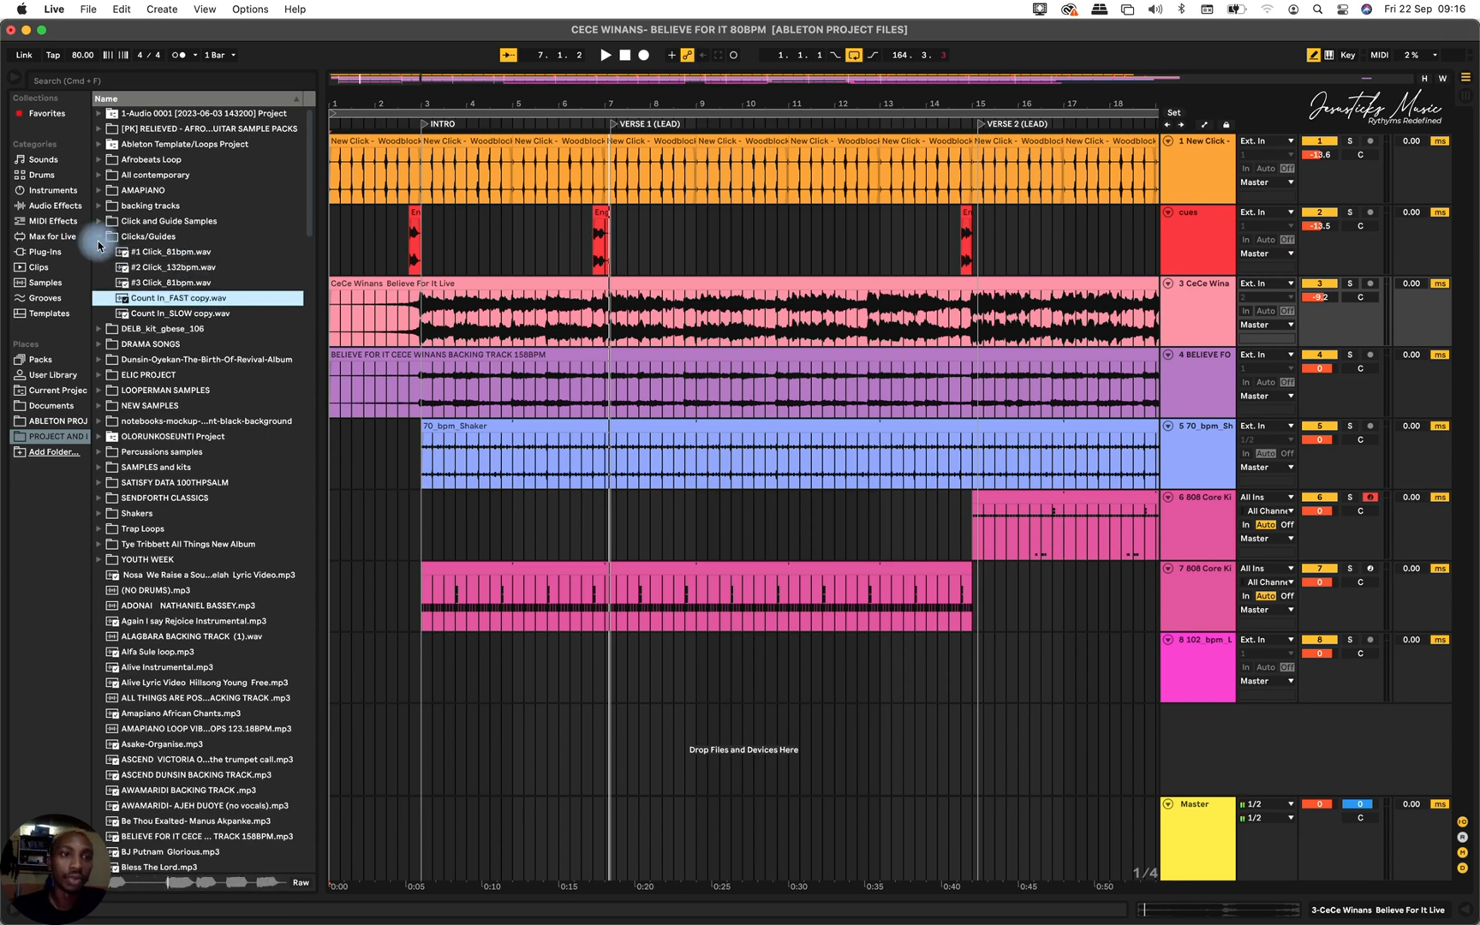
key(space)
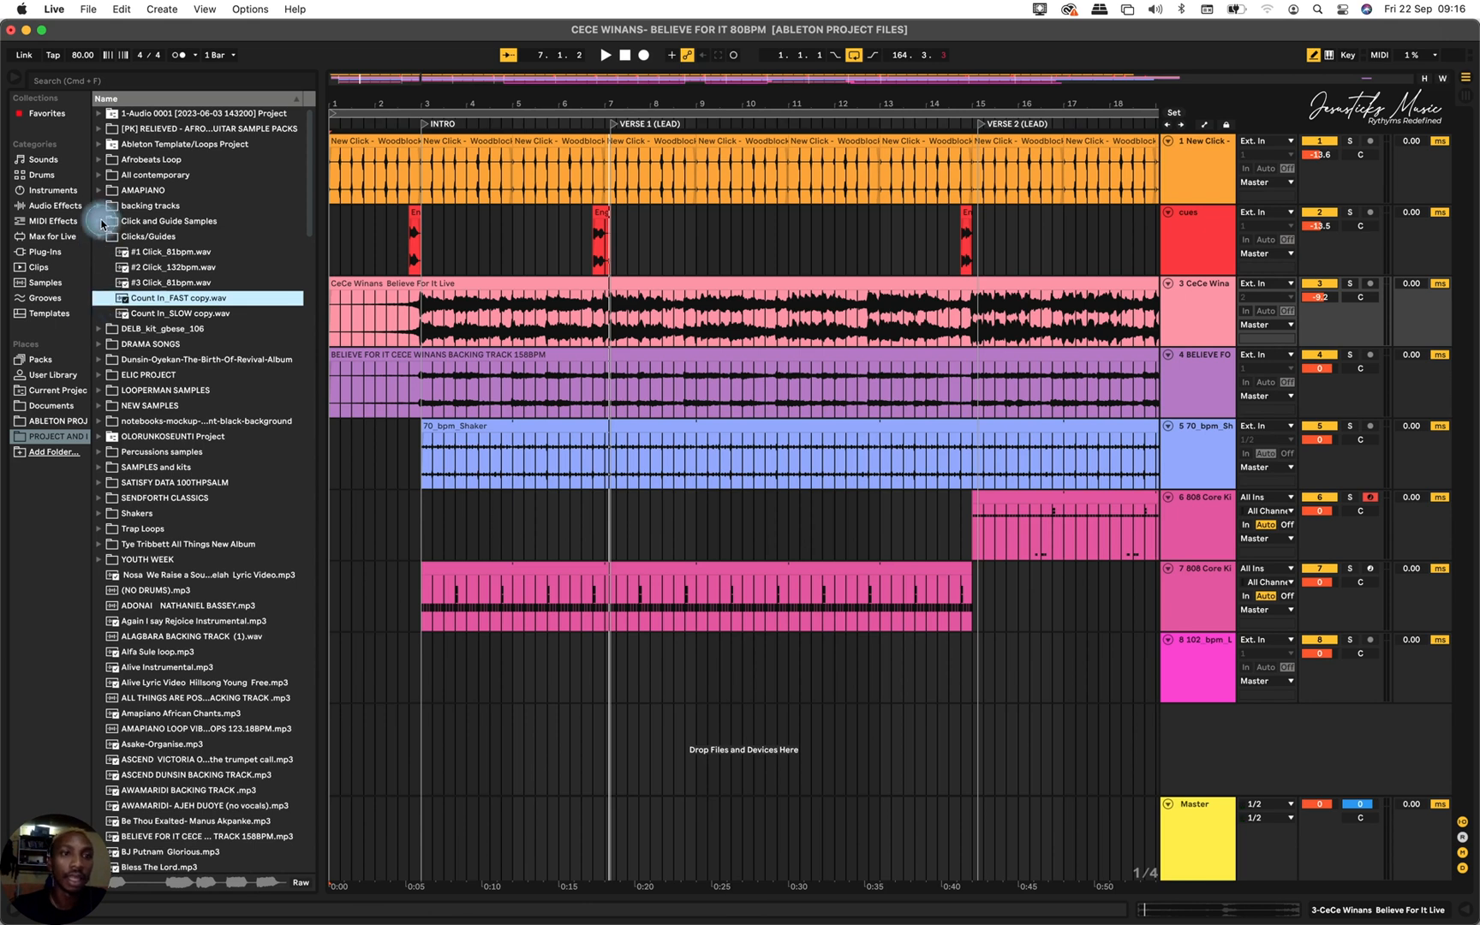
Look through the English Guides subfolder of Click and Guide Samples, then collapse both folders.
click(108, 223)
click(108, 269)
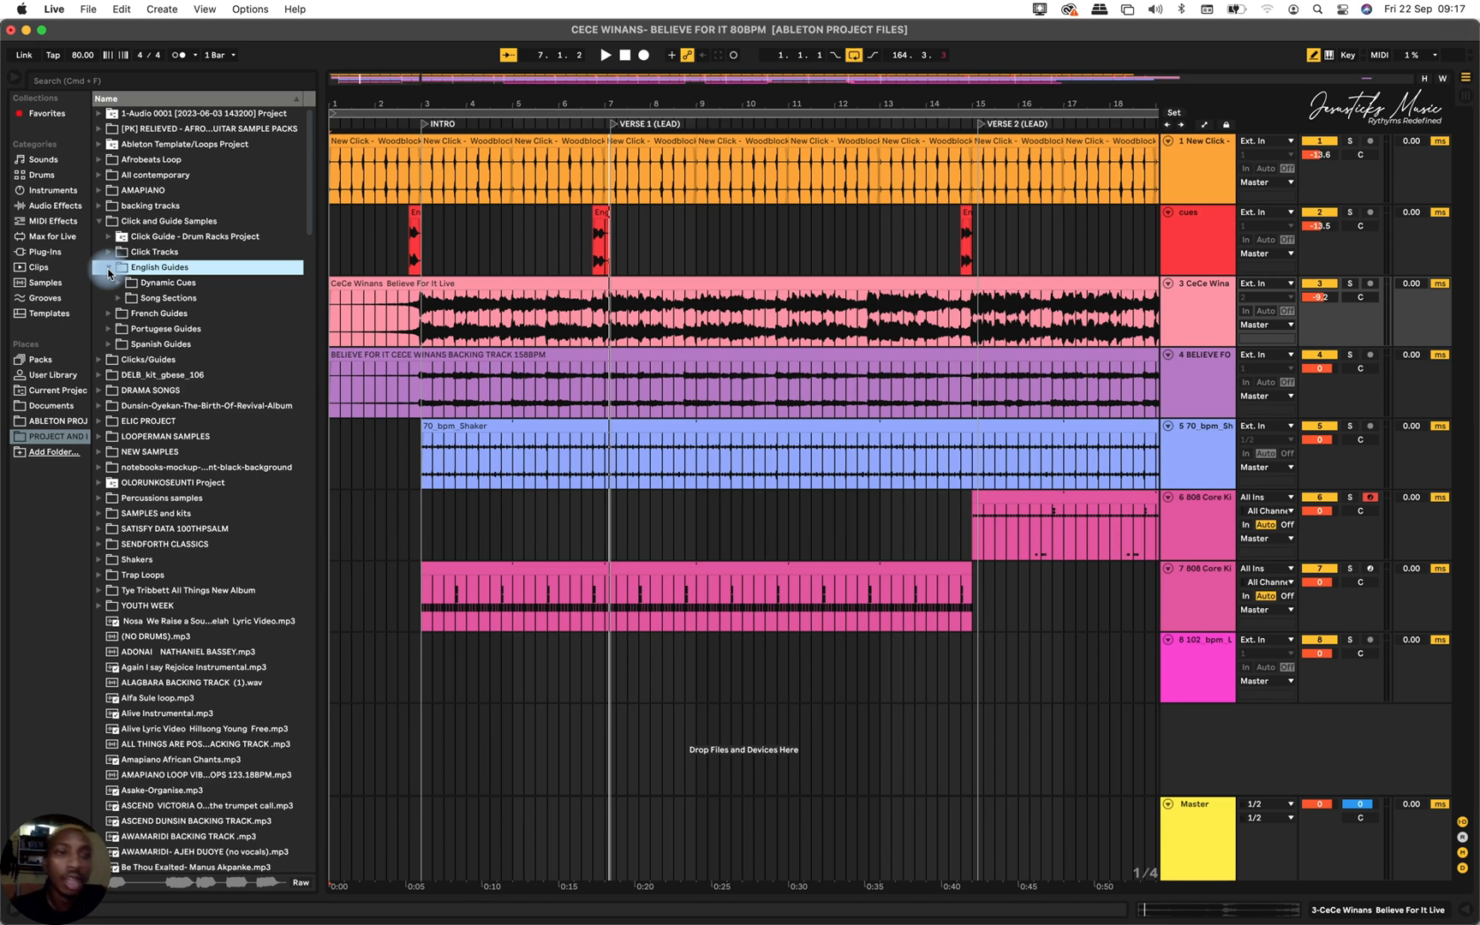
click(108, 269)
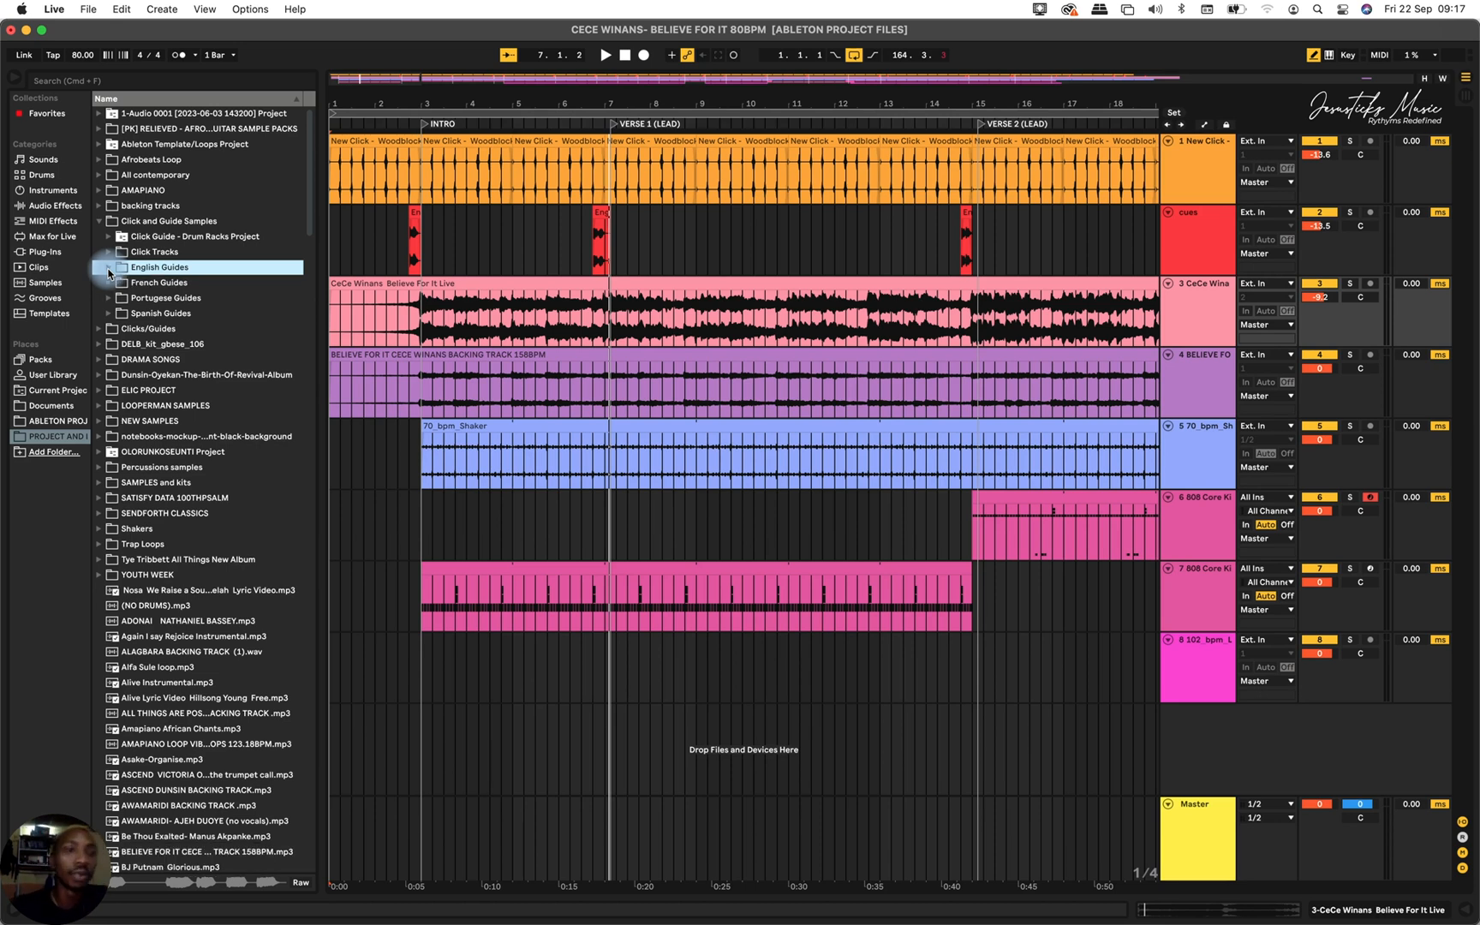
click(99, 221)
scroll(761, 332, down, 5)
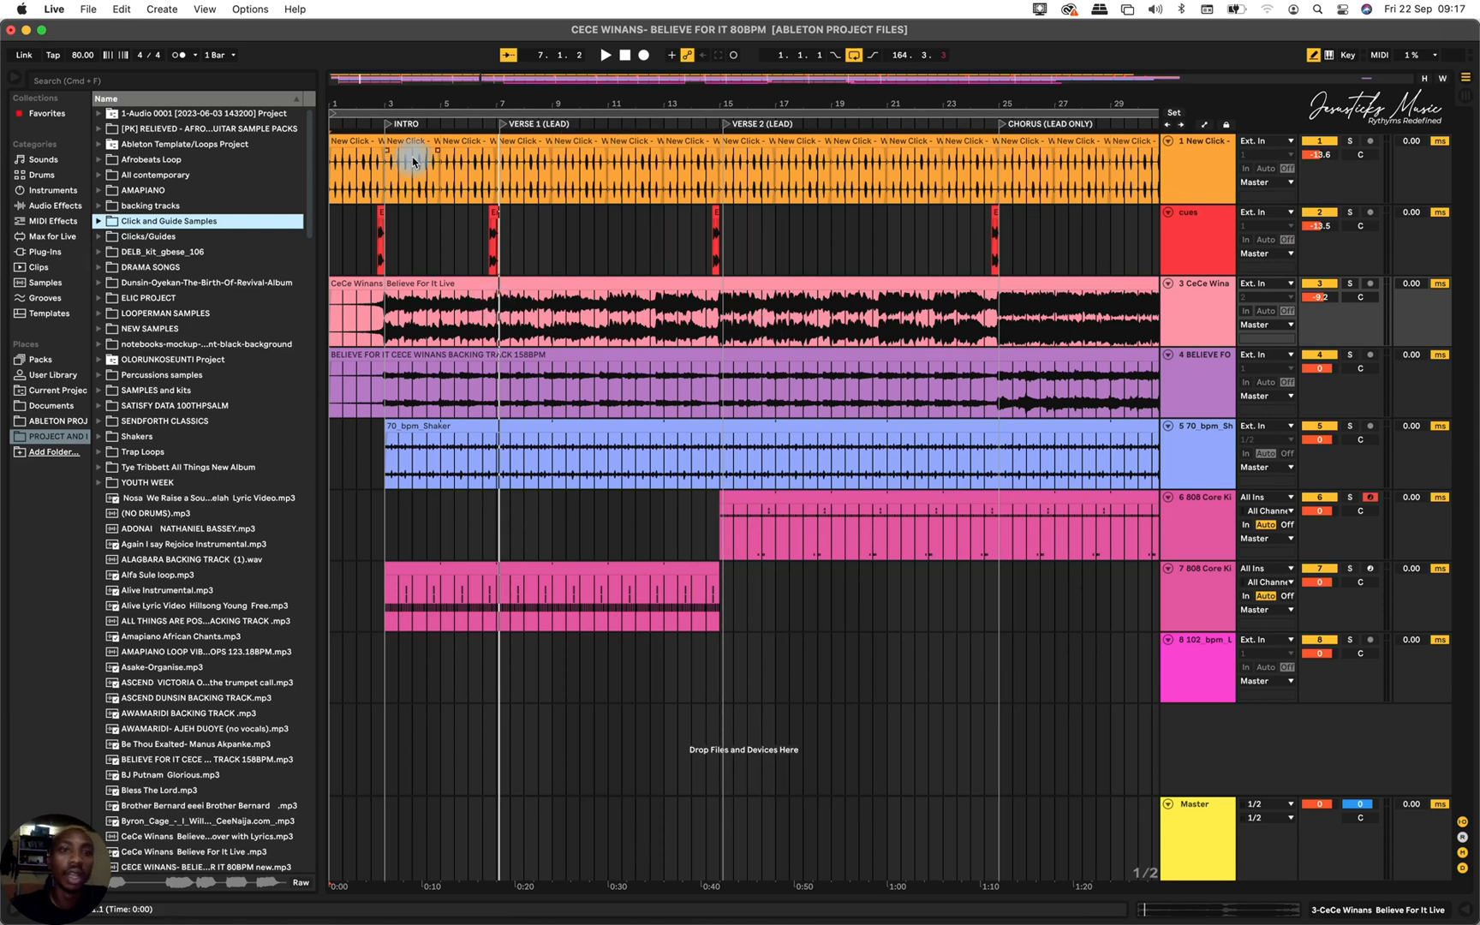
Open the recent set TURN IT UP MEDLEY 130BPM without saving the changes to the current set.
click(85, 14)
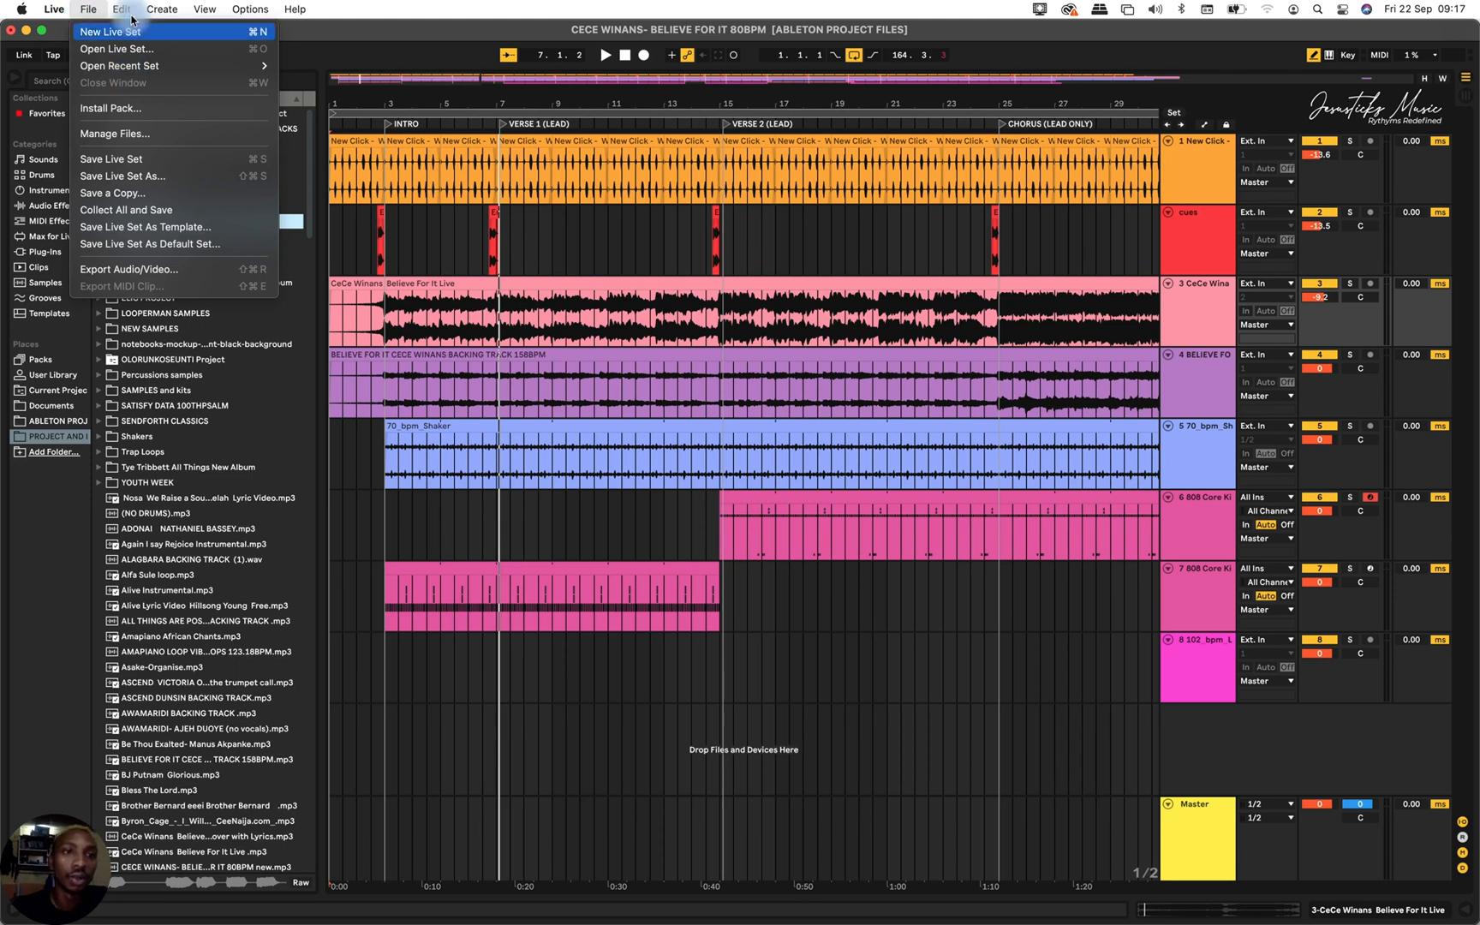
mouse_move(171, 66)
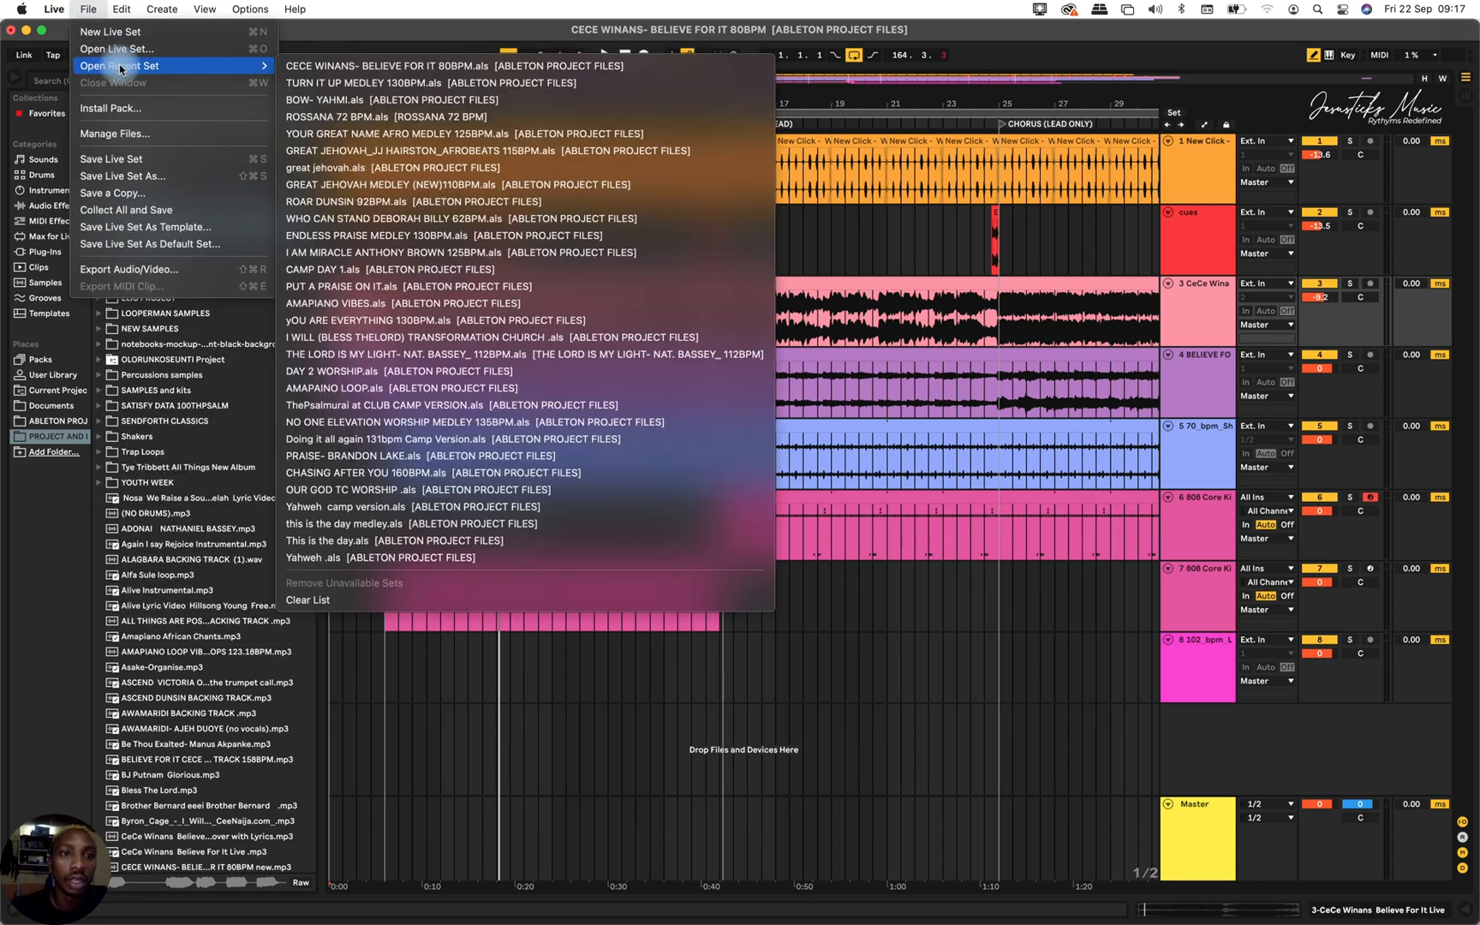
click(351, 82)
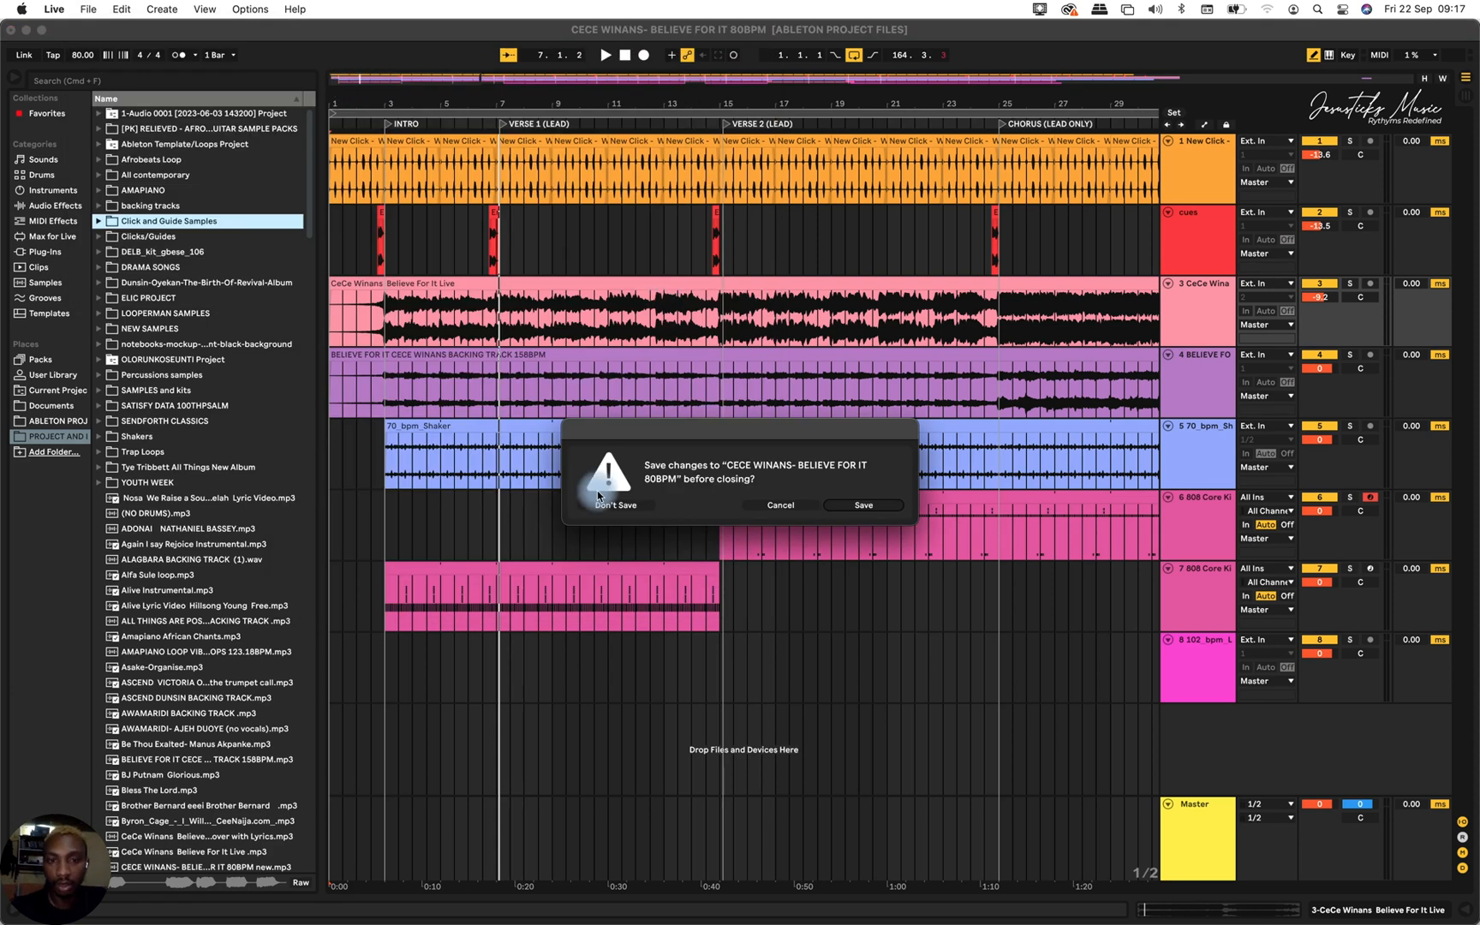
click(609, 506)
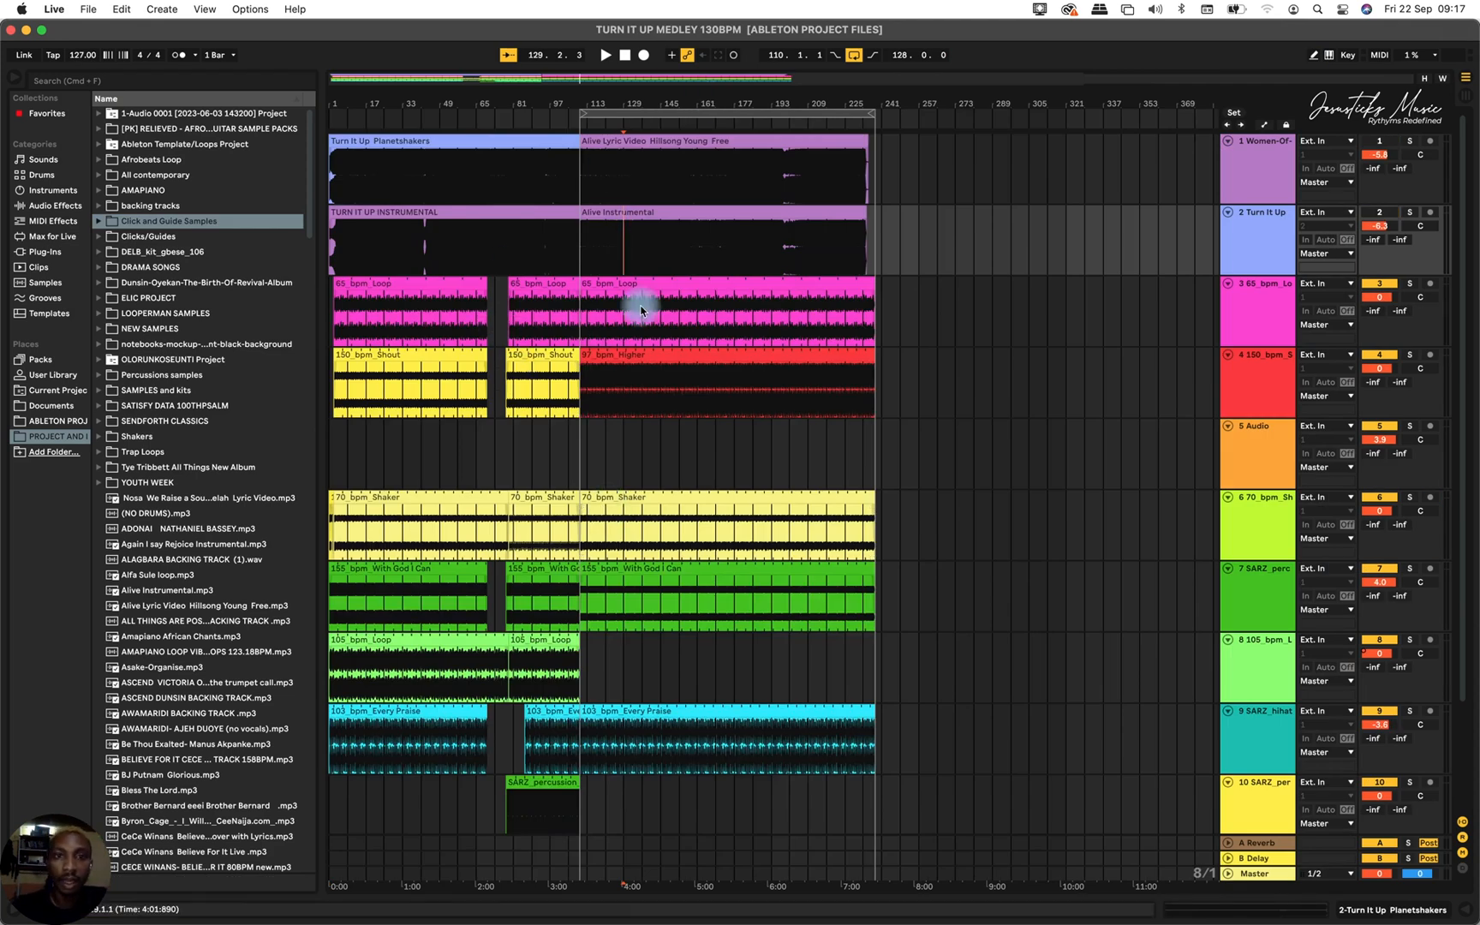
Play the medley from bar 1 and activate the muted track 2, Turn It Up.
click(338, 182)
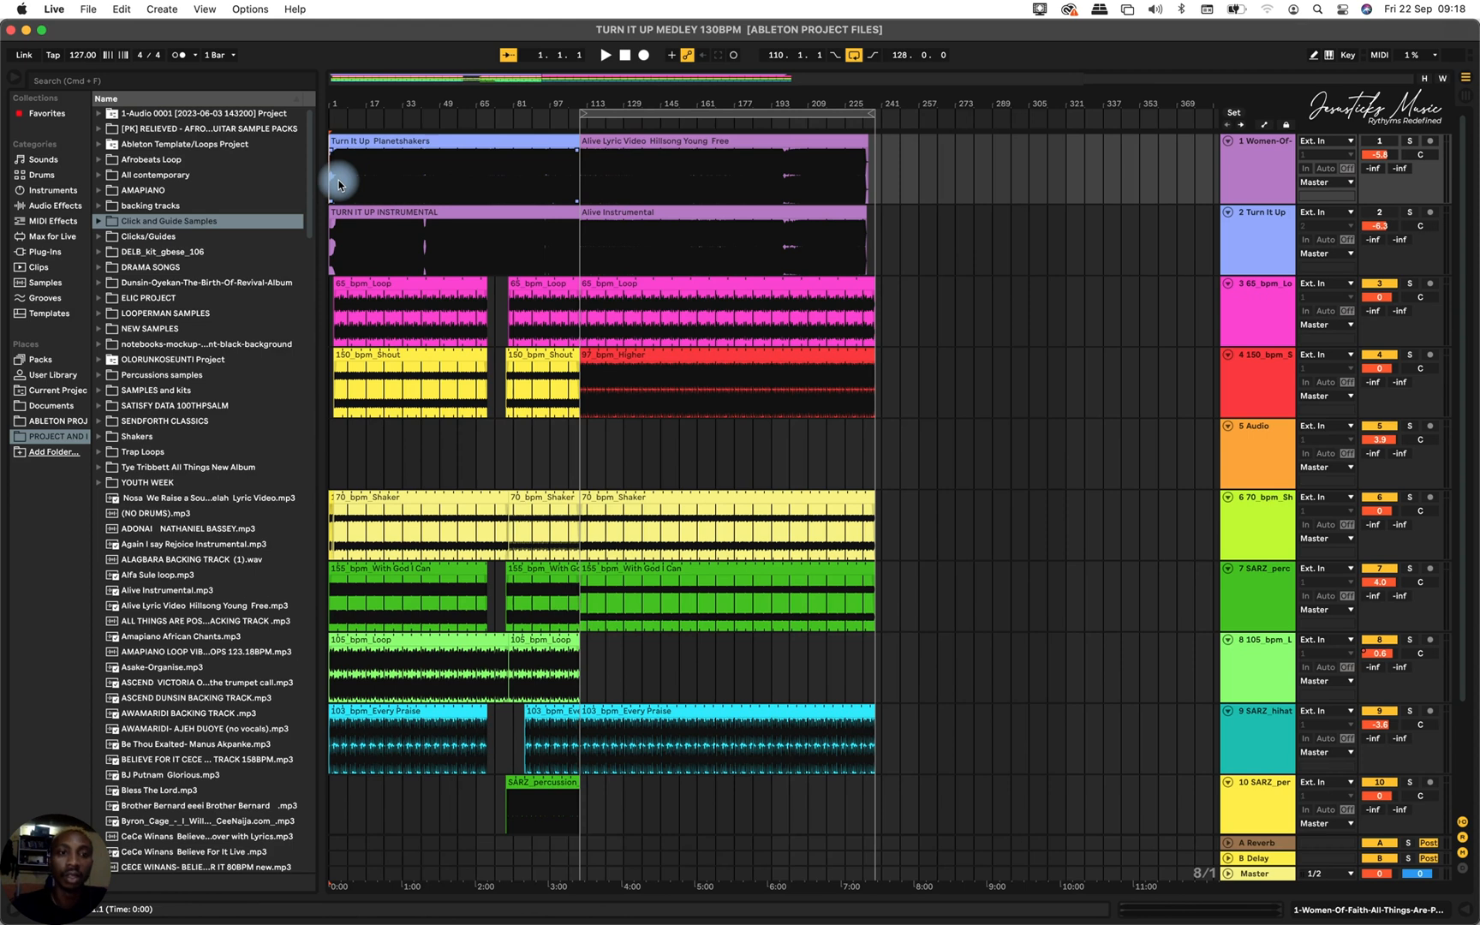
key(space)
click(1378, 214)
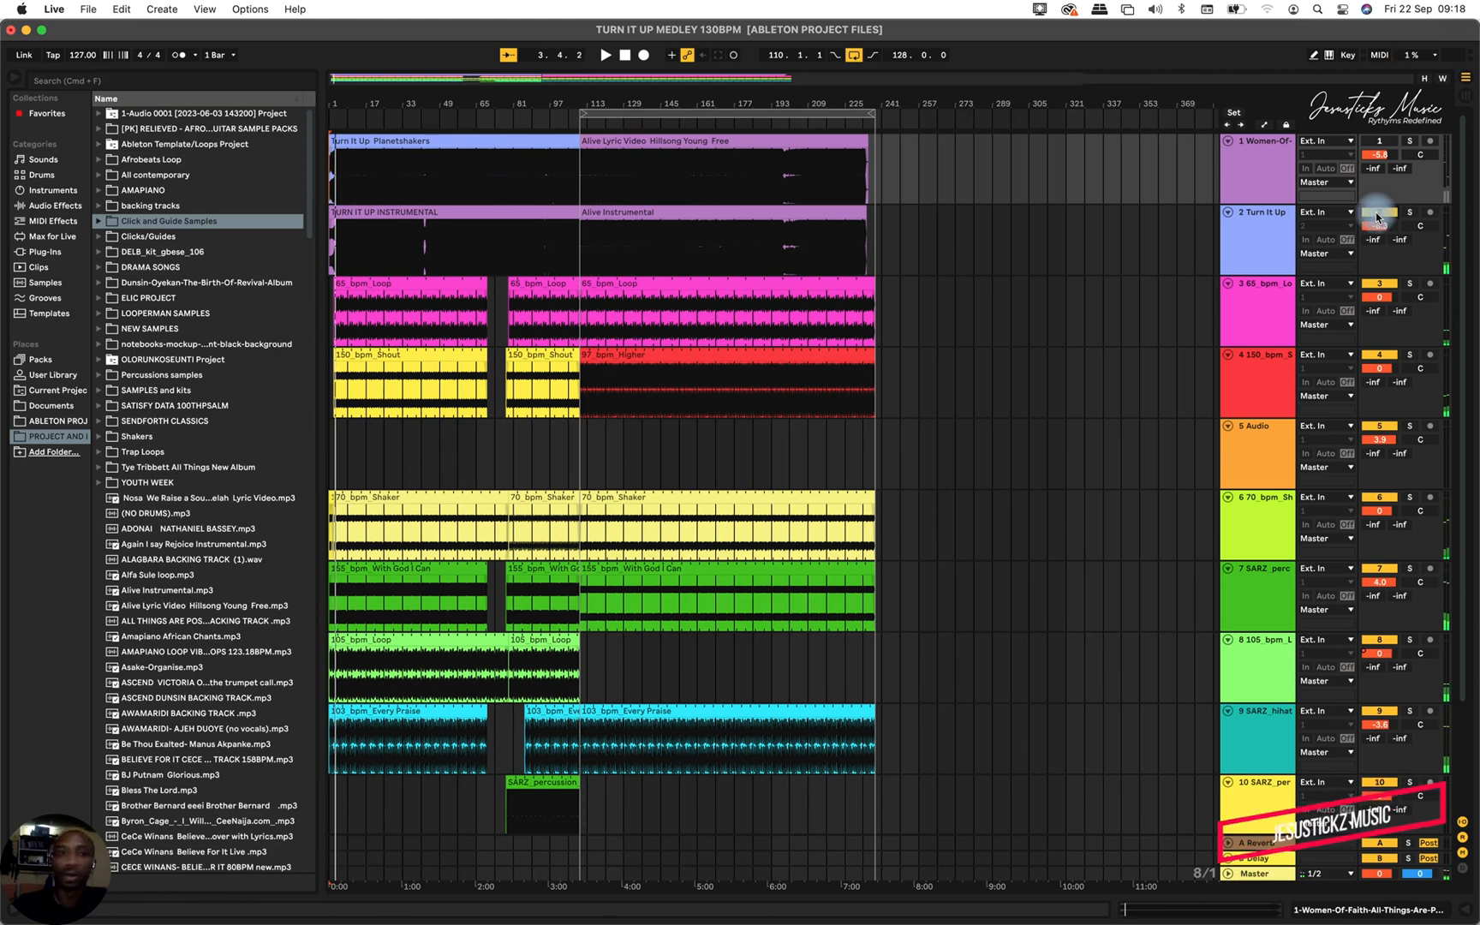
key(space)
key(space)
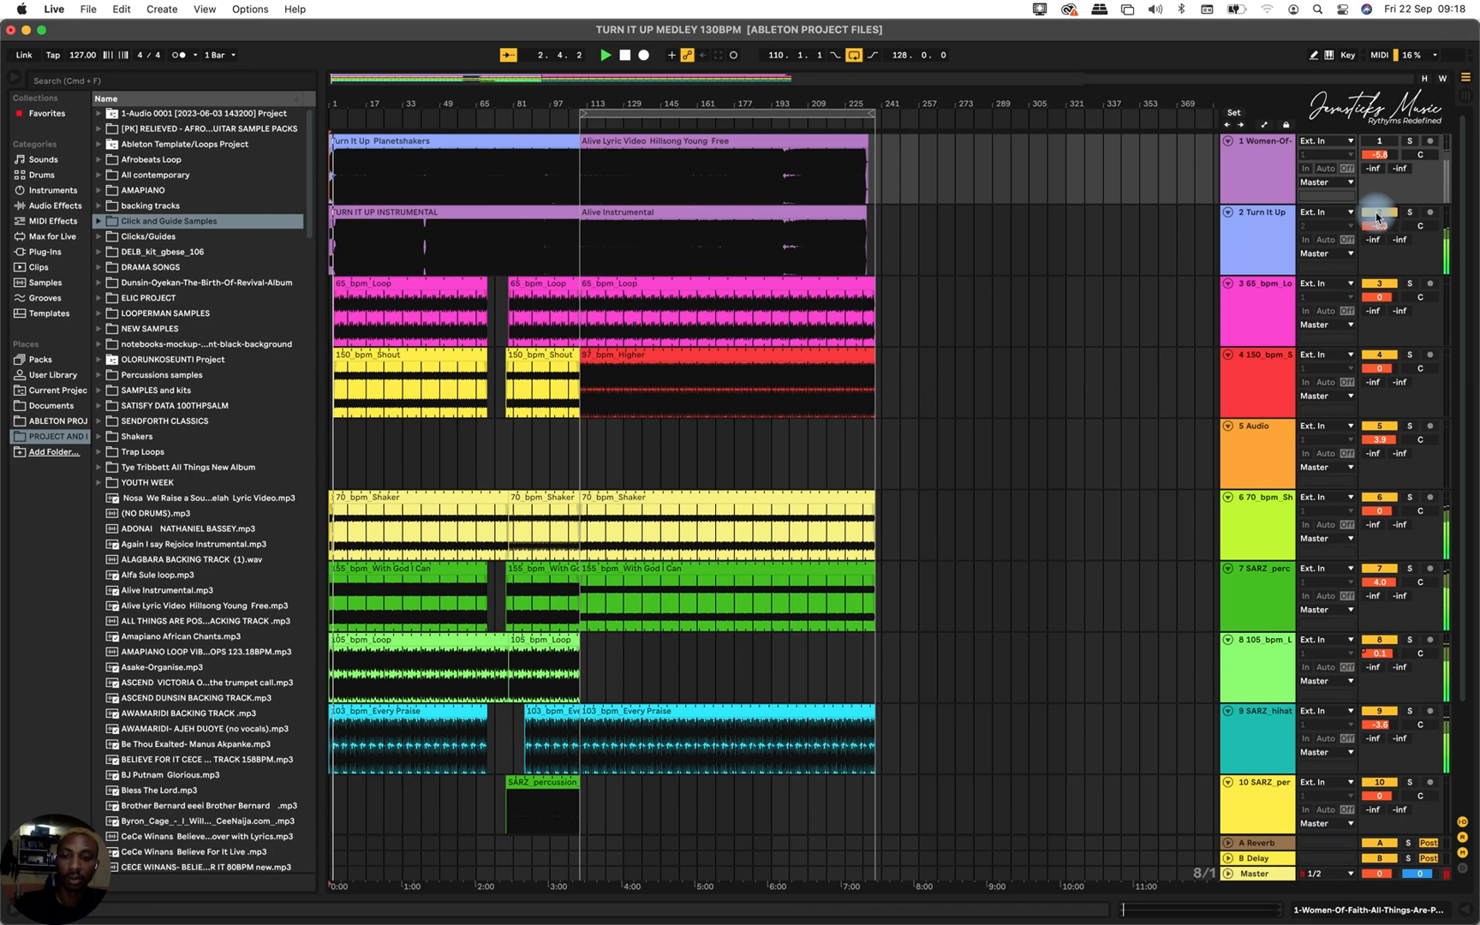
Listen to the medley from the start of the first 65_bpm_Loop clip to about bar 17.
click(336, 324)
key(=)
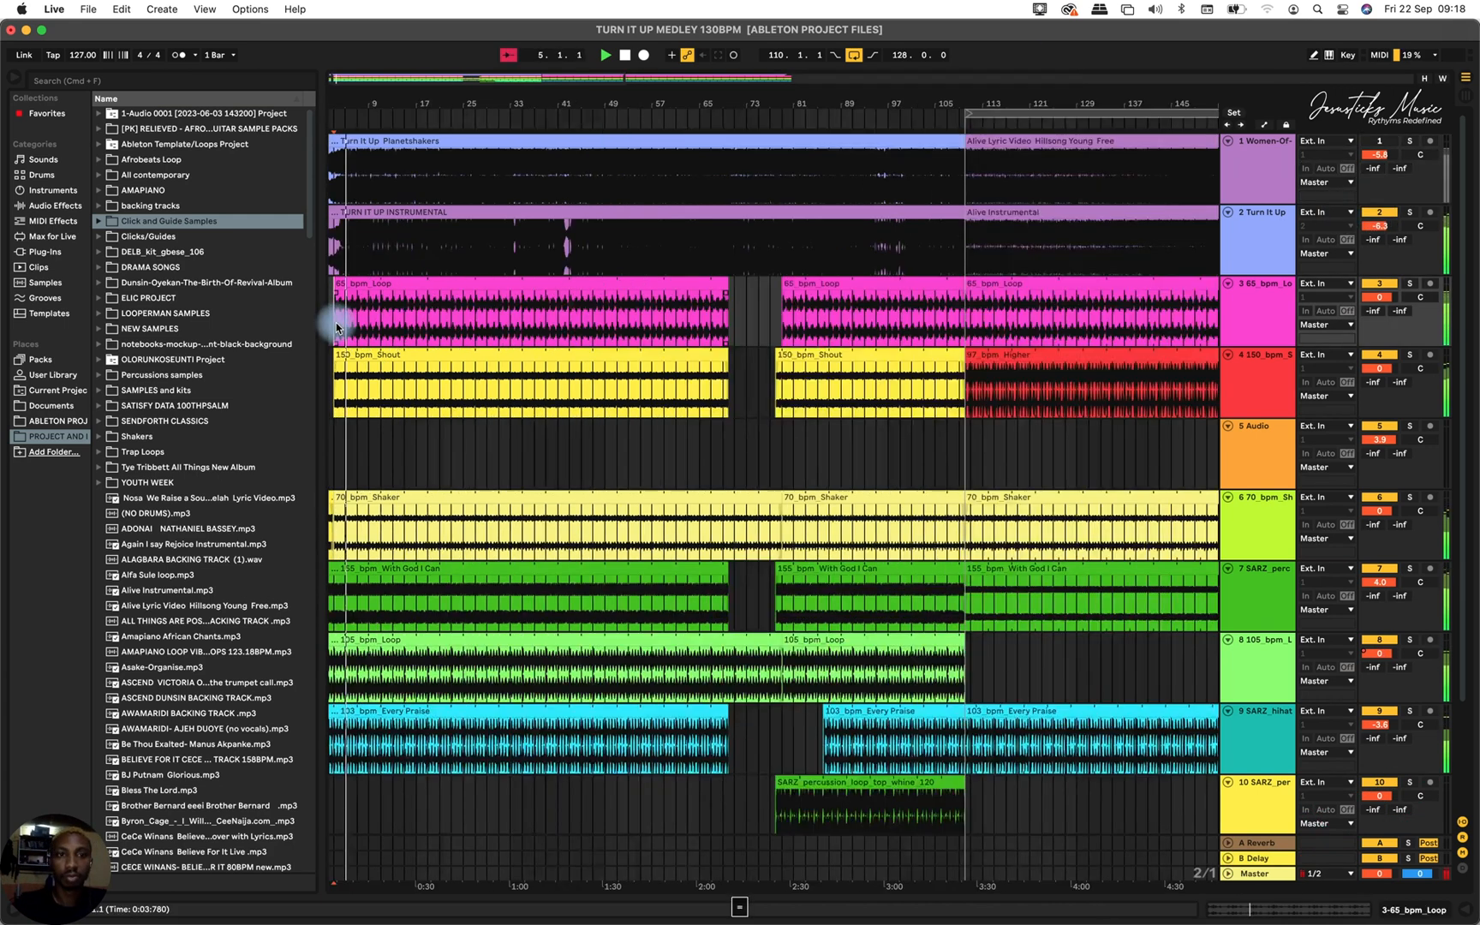
key(=)
key(=)
key(=)
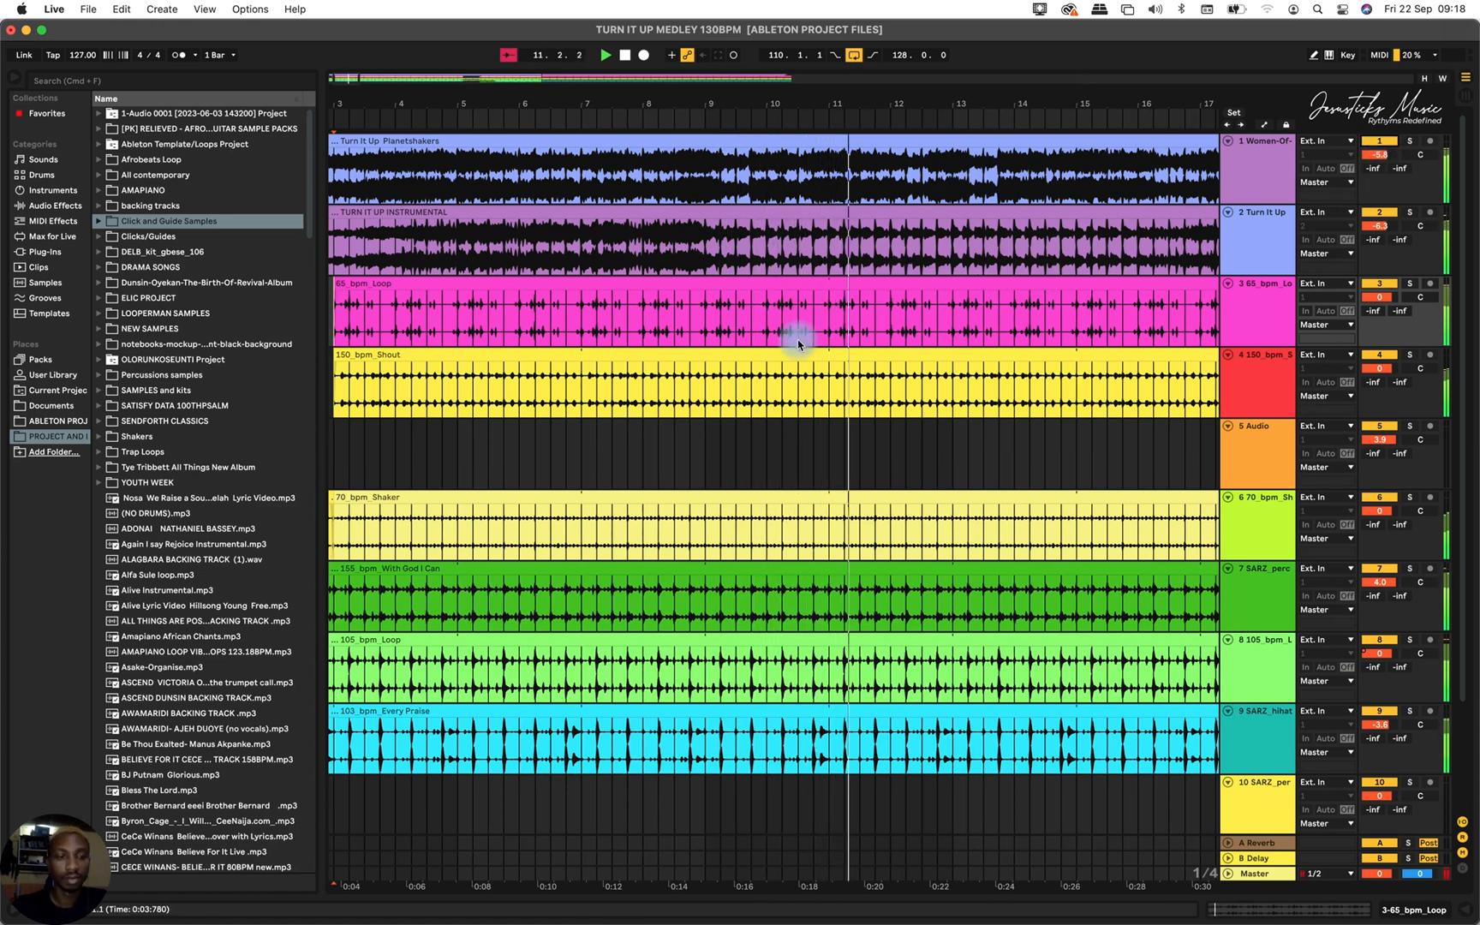
scroll(803, 402, down, 3)
scroll(803, 401, down, 2)
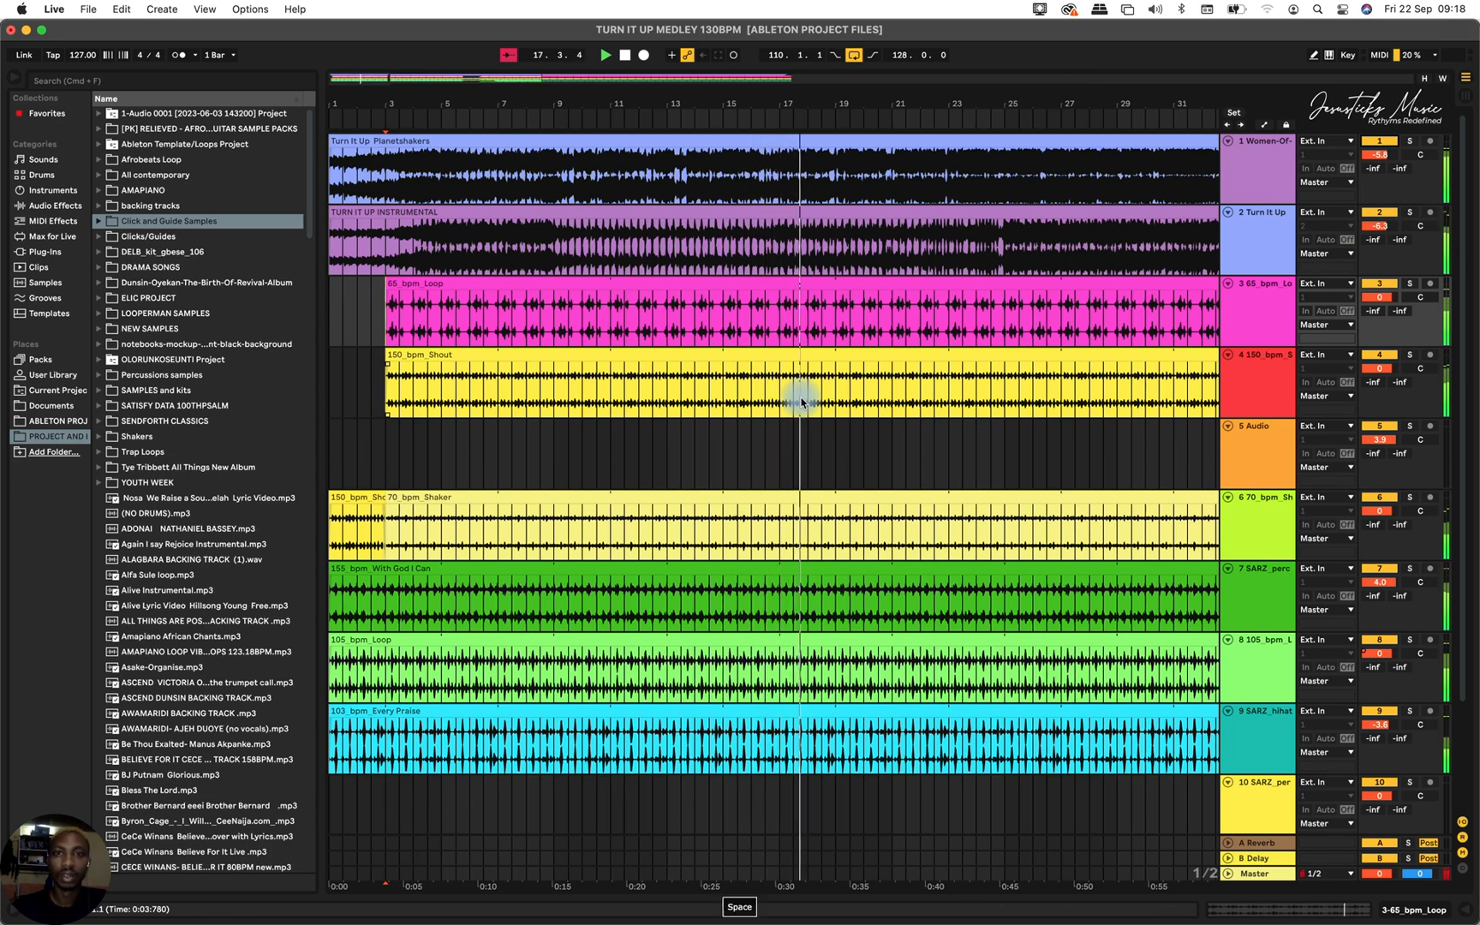
key(space)
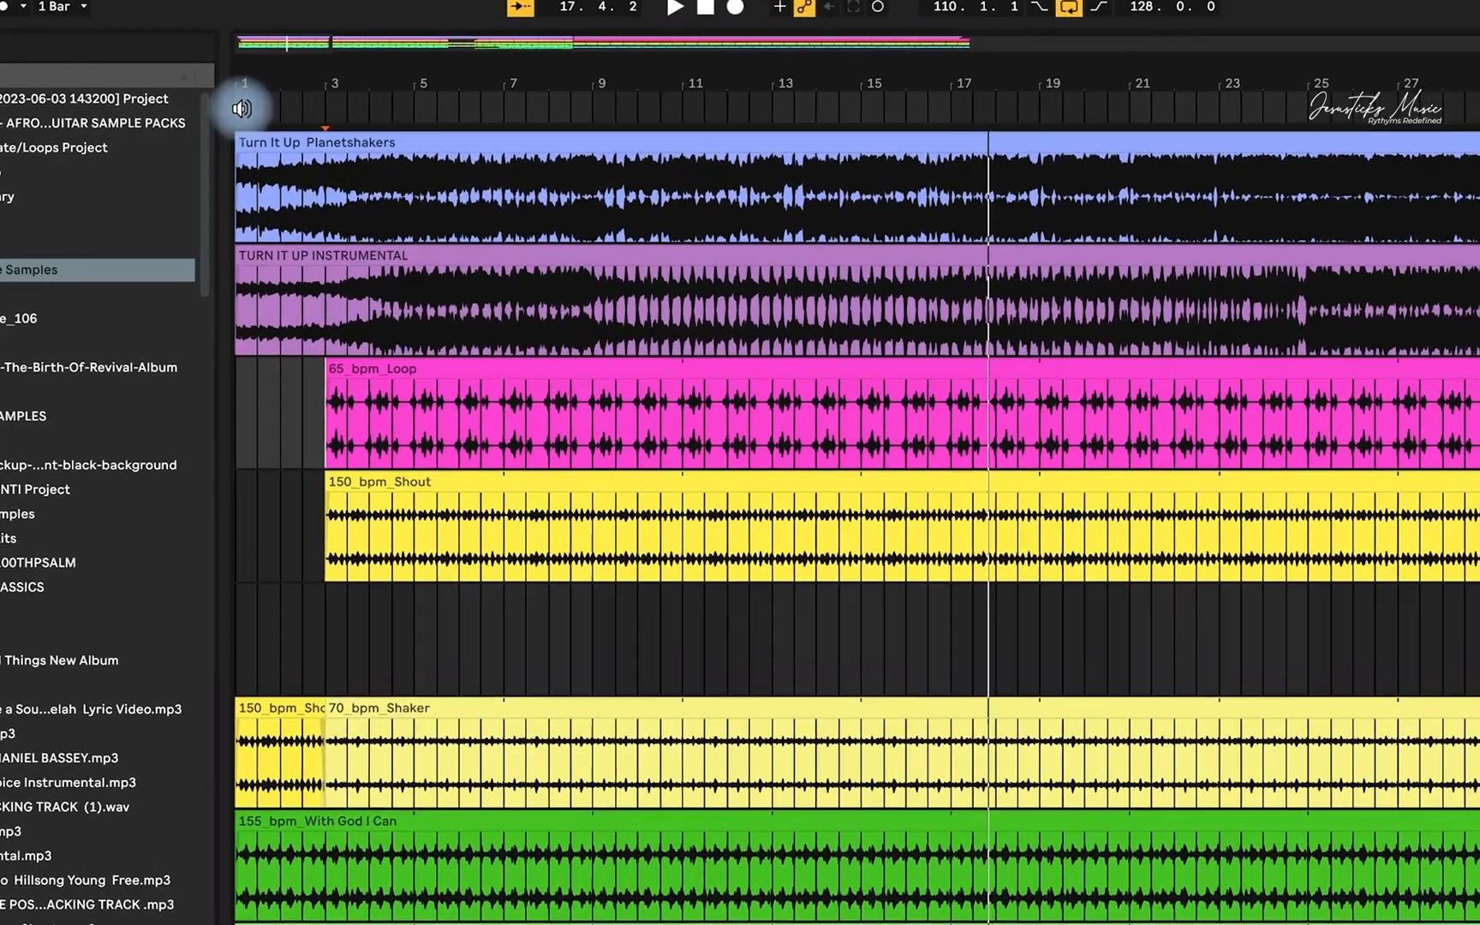
Add a locator named INTRO at bar 1 of the arrangement.
right_click(257, 116)
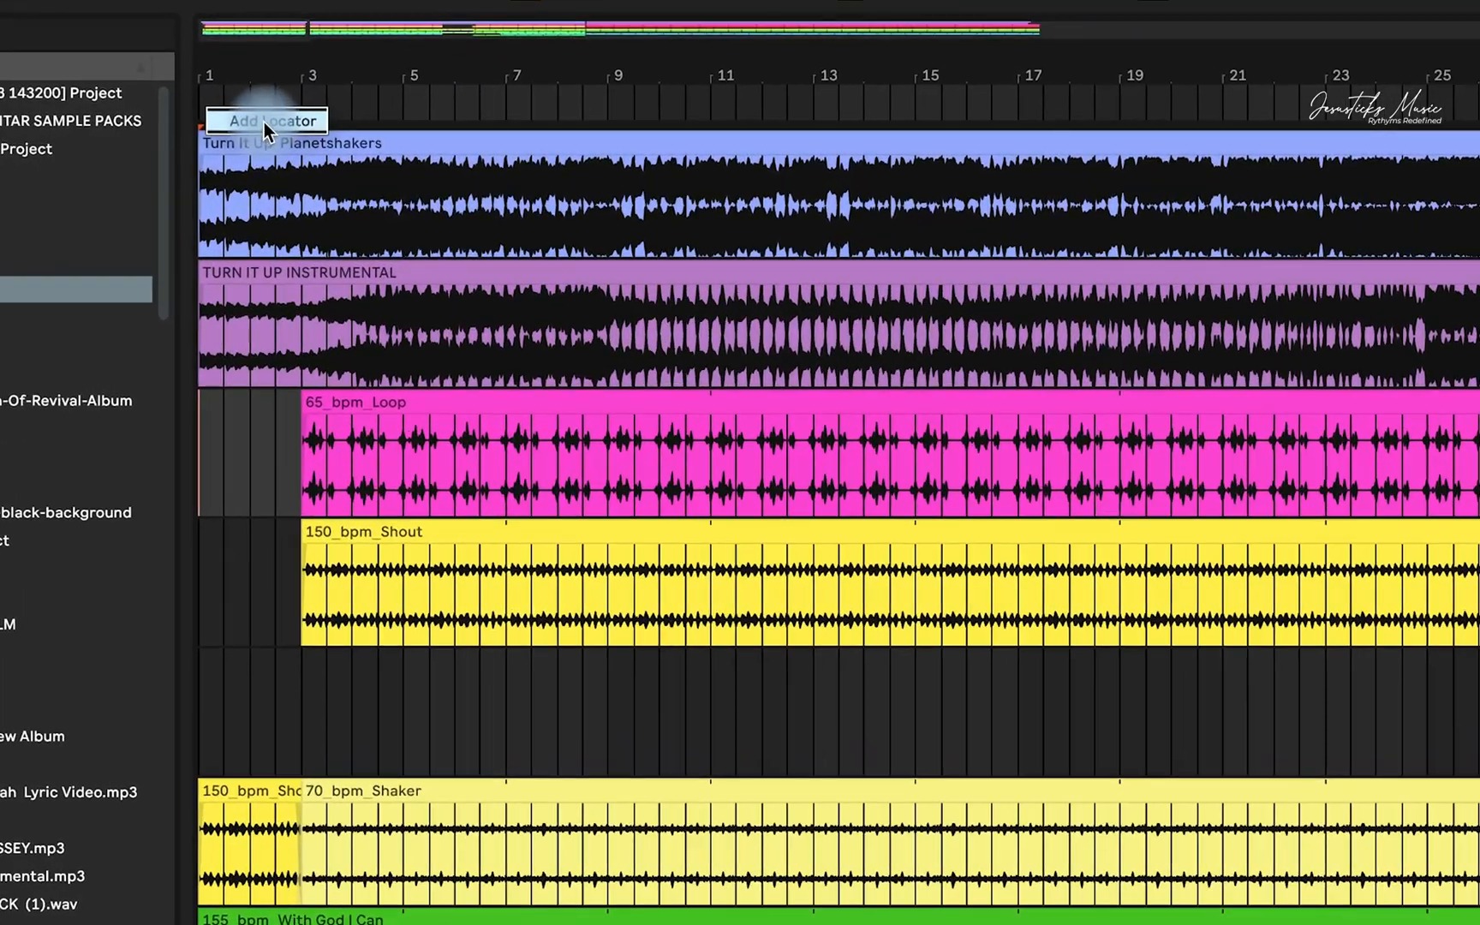
click(264, 127)
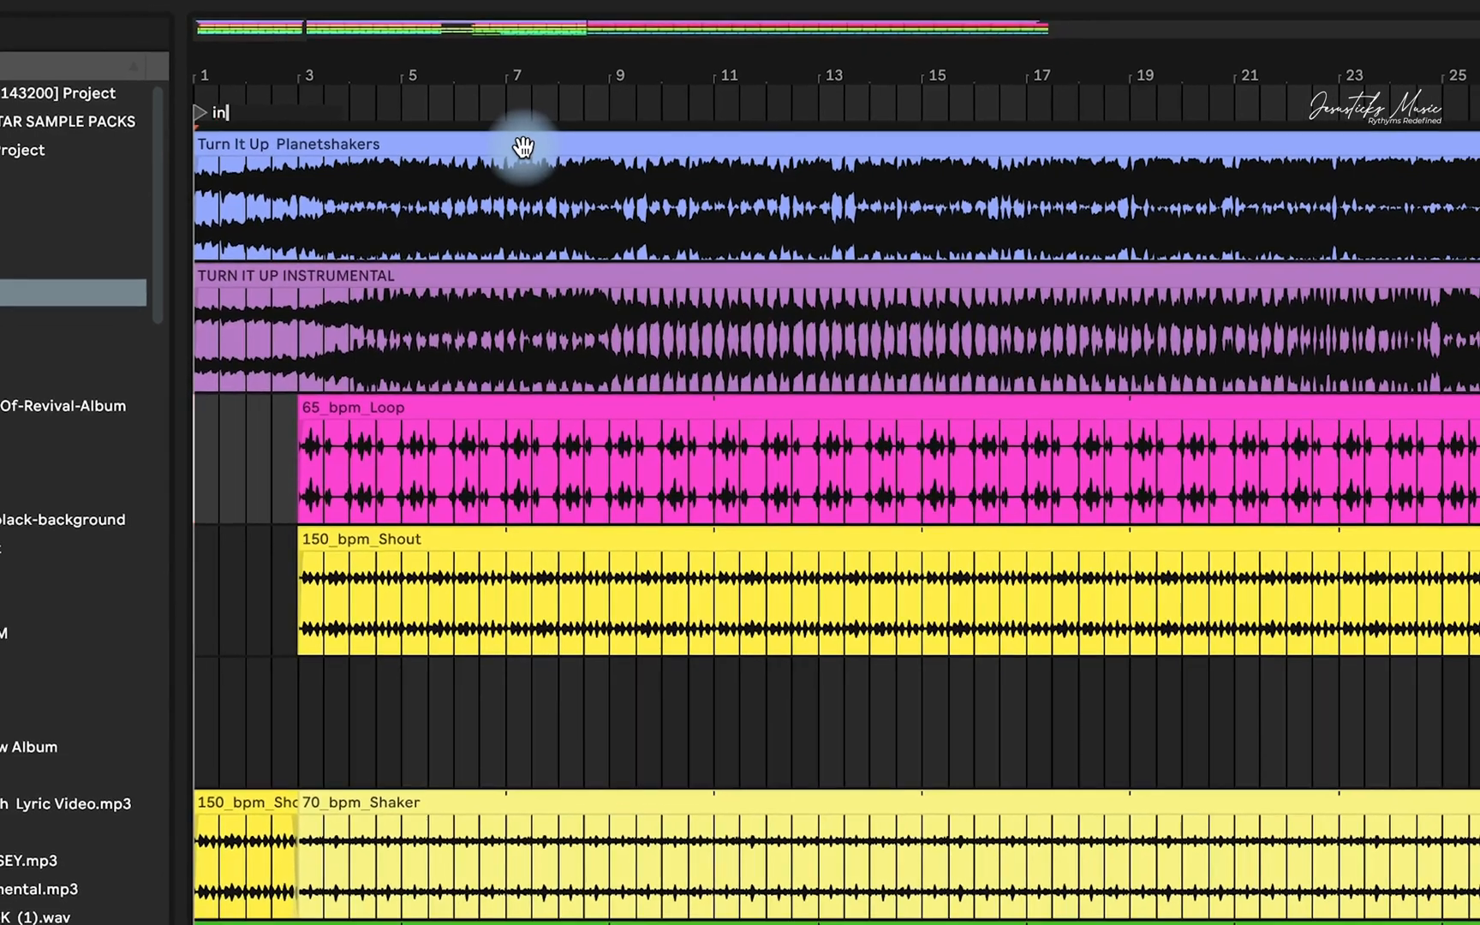
text(intro)
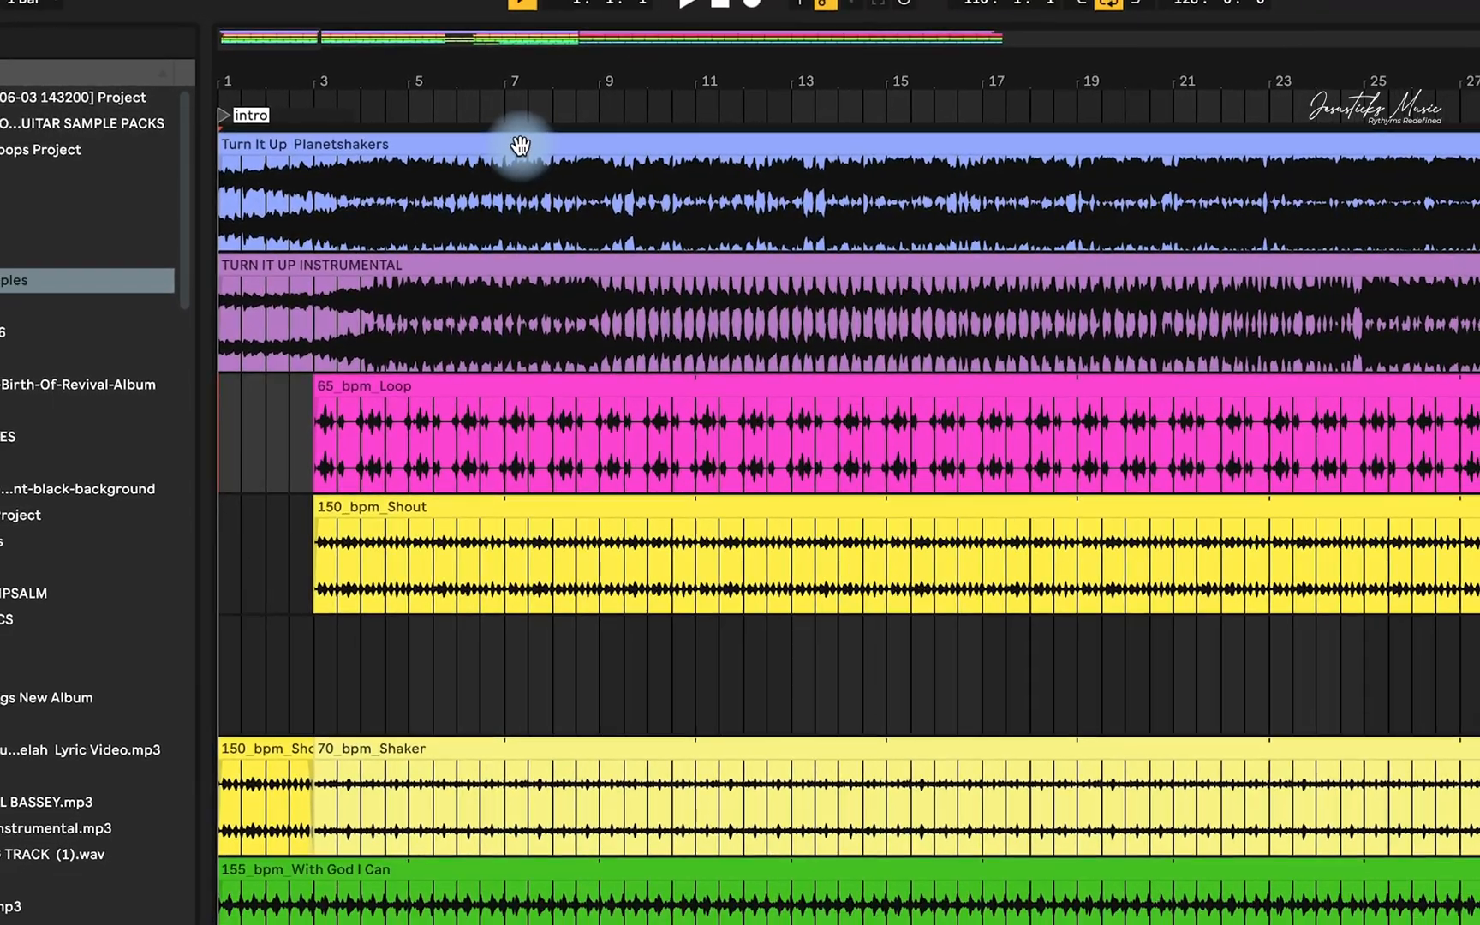
text(INTRO)
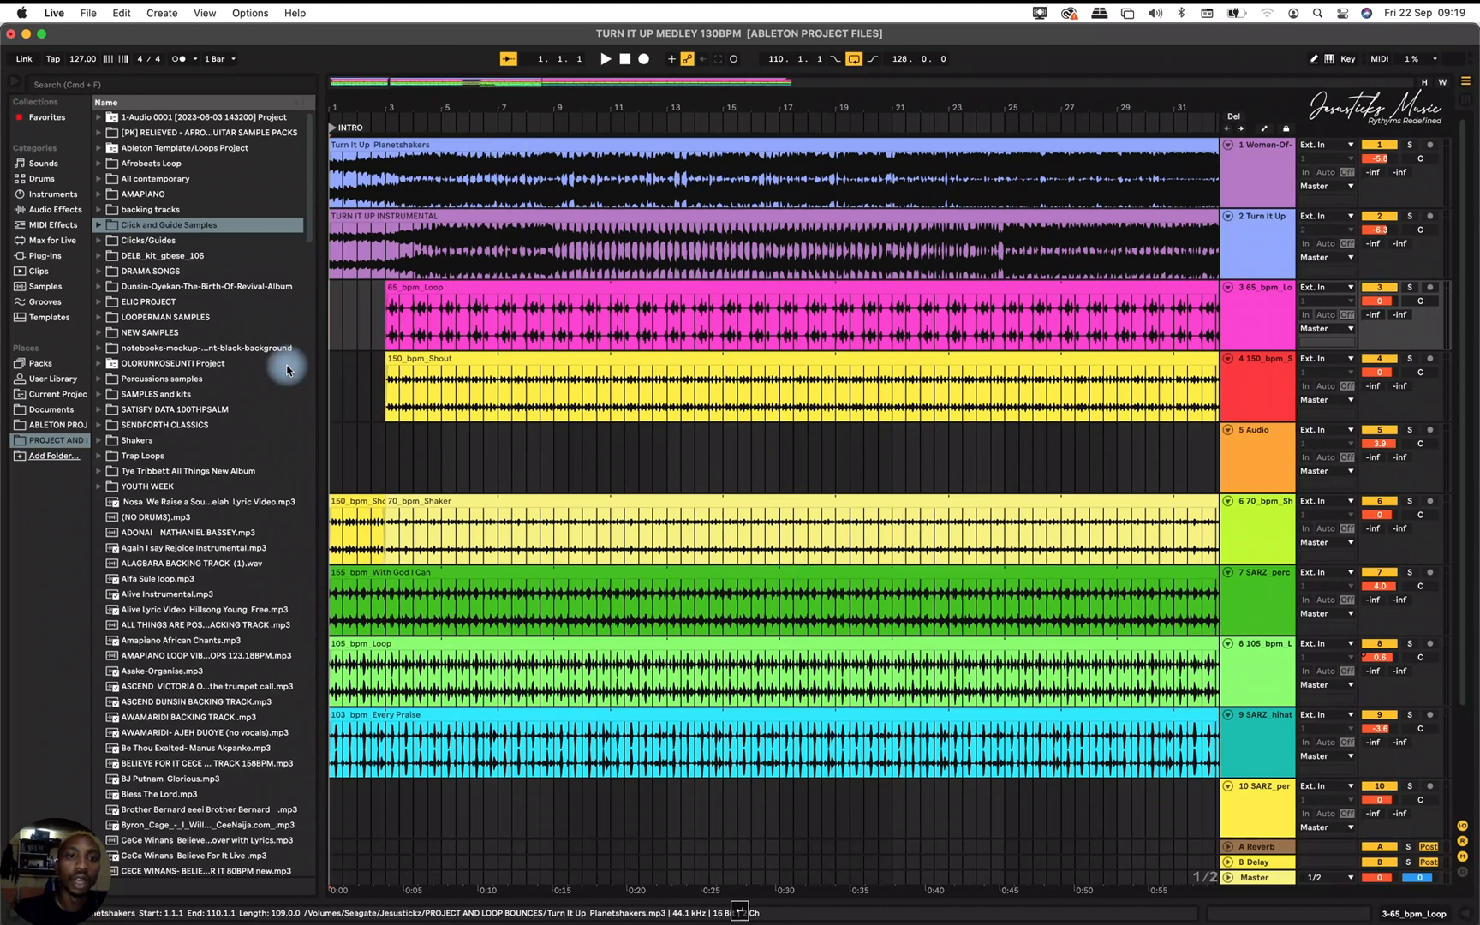
Listen to the medley from bar 1 and add a locator named ALL IN at bar 5.
click(334, 461)
key(space)
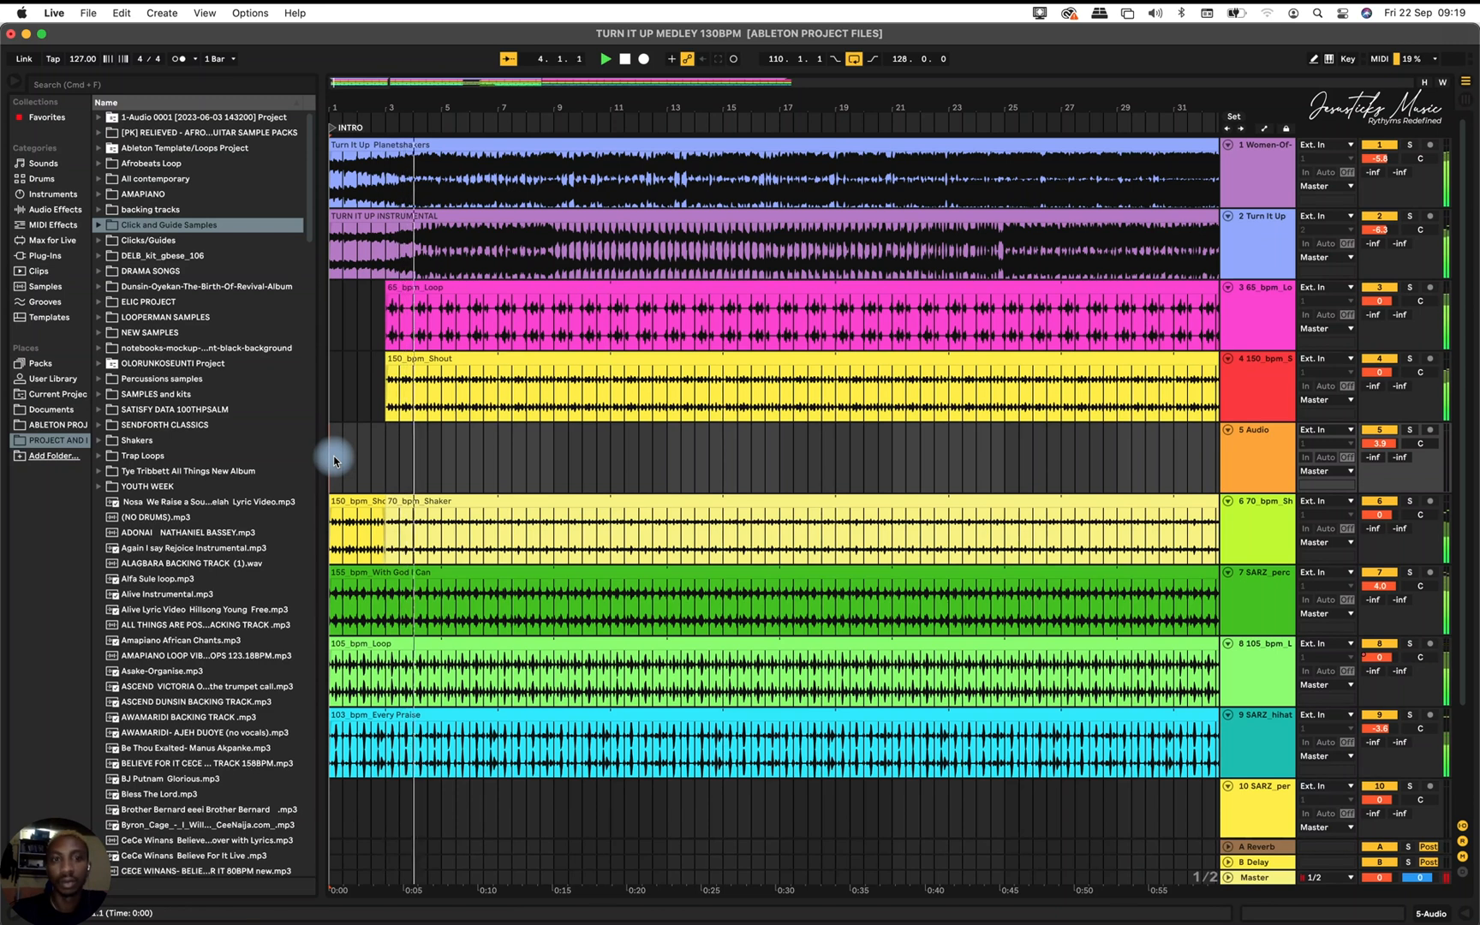
key(space)
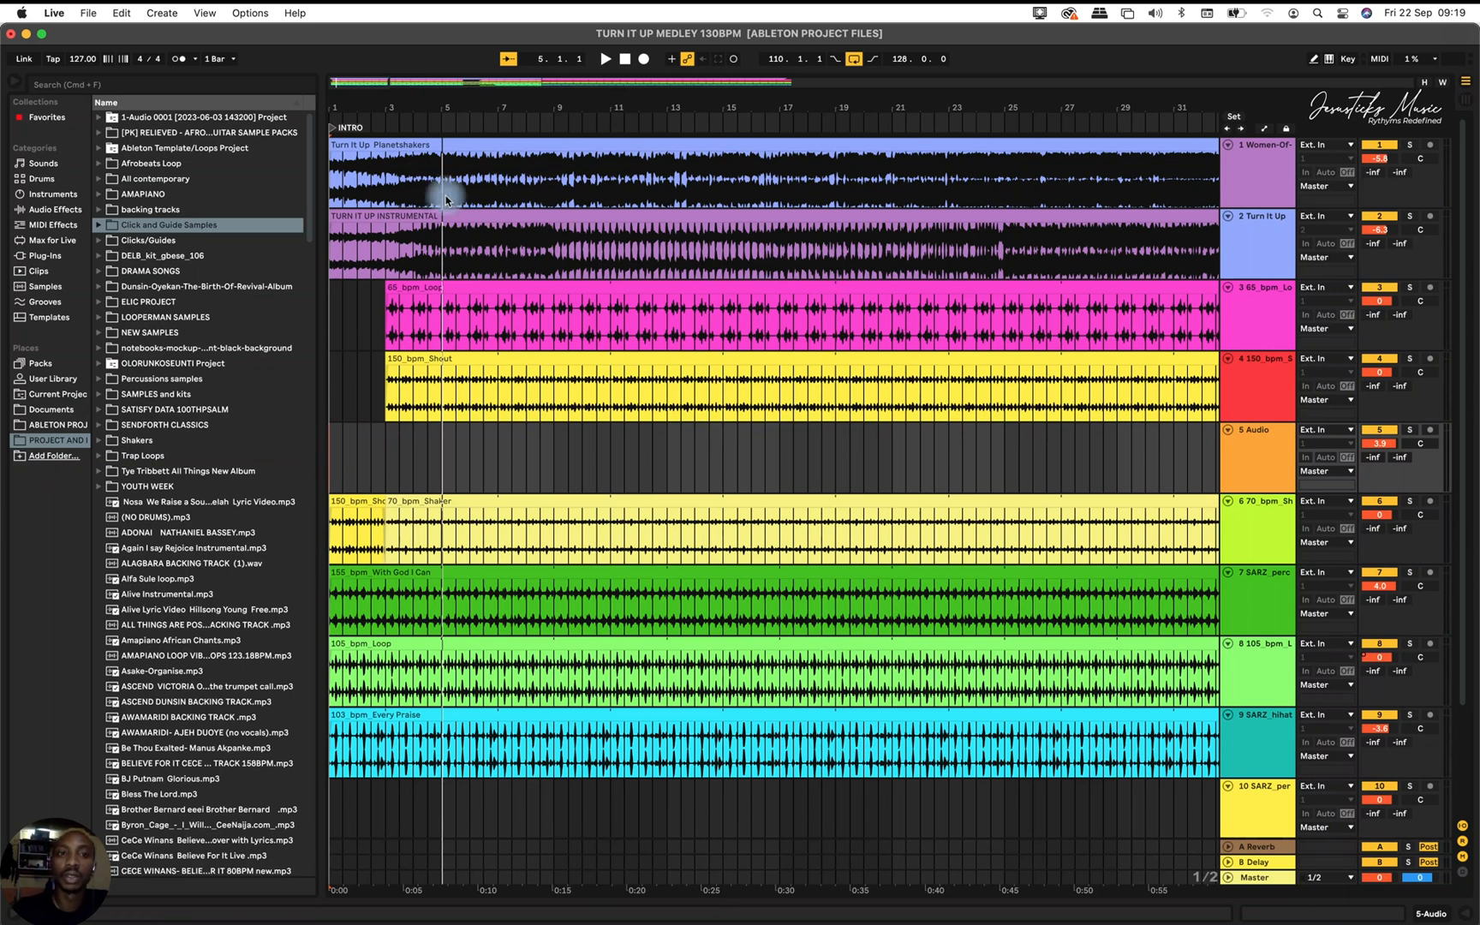
right_click(445, 130)
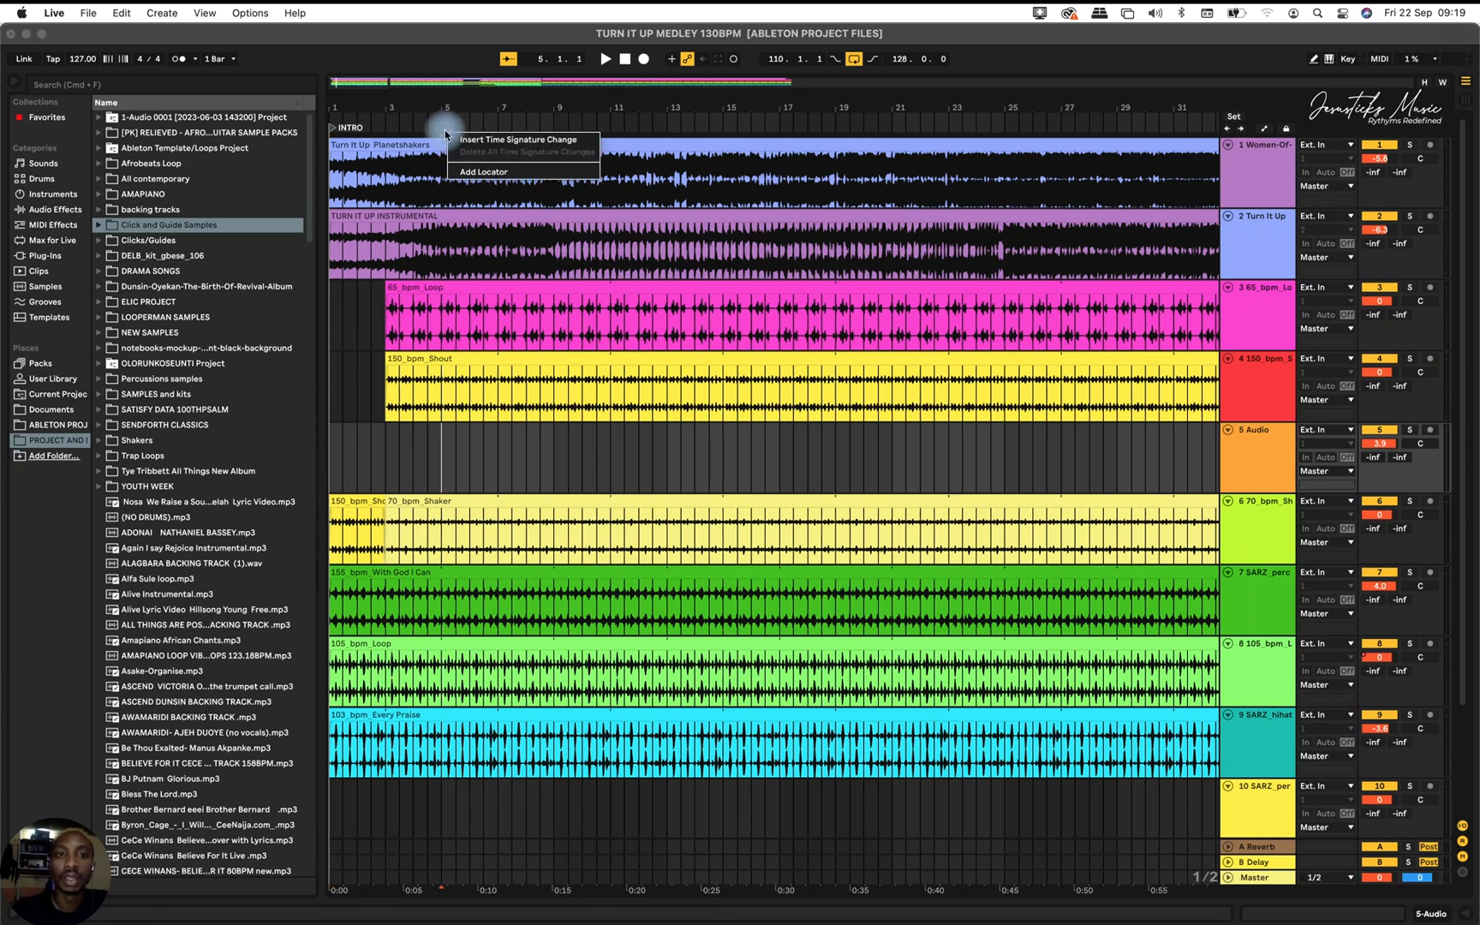
click(478, 172)
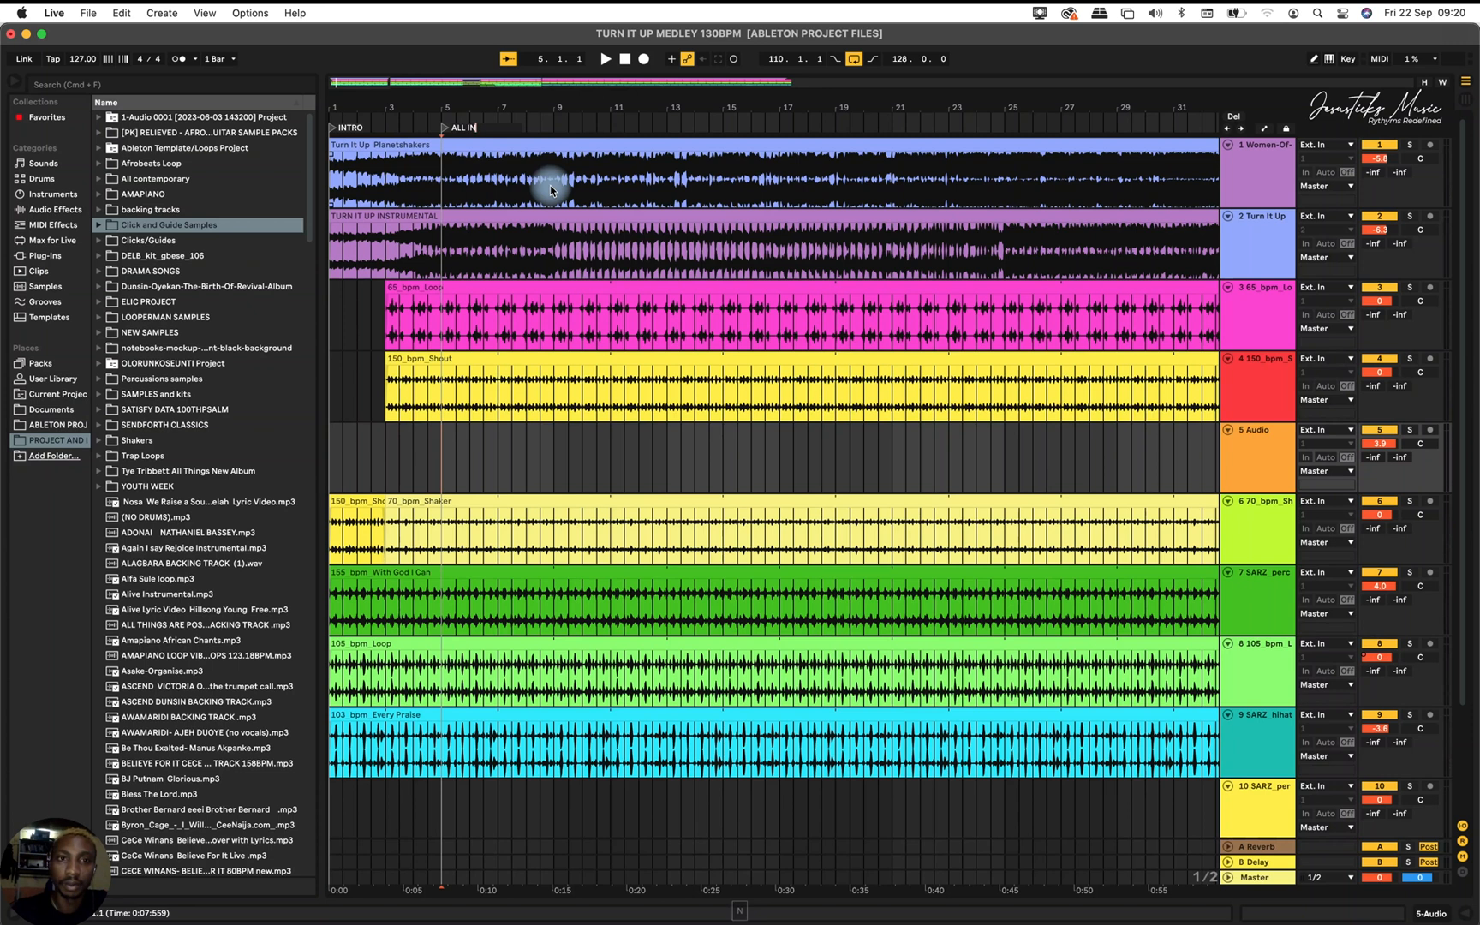
Play the medley from bar 1 to about bar 9 and add a locator named VERSE 1 (BGVS) at 8.3.1.
click(333, 326)
key(space)
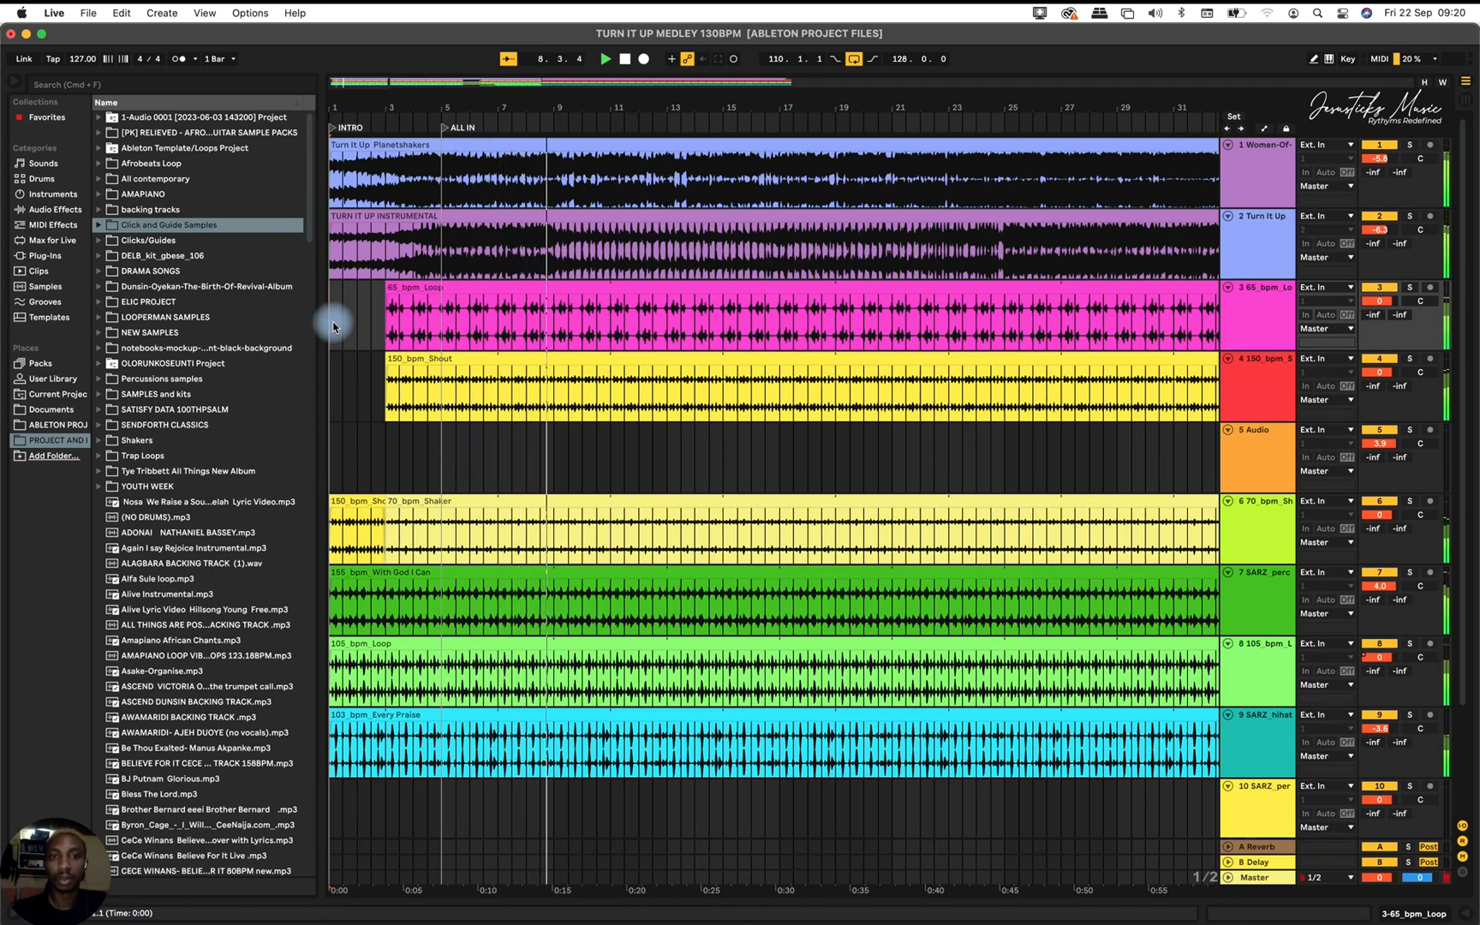
key(space)
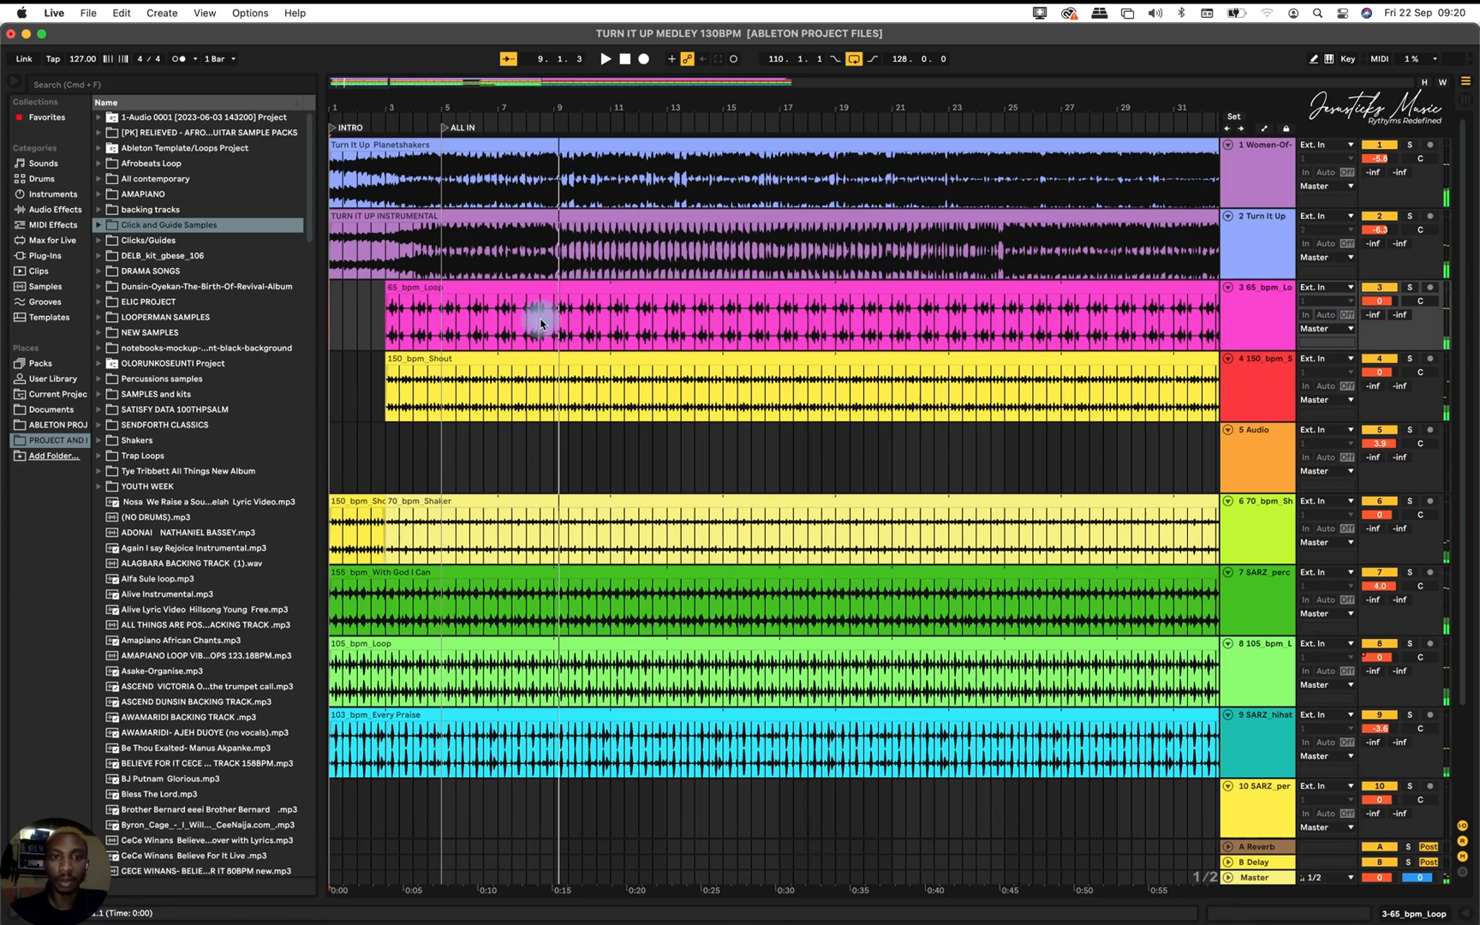
click(540, 327)
key(space)
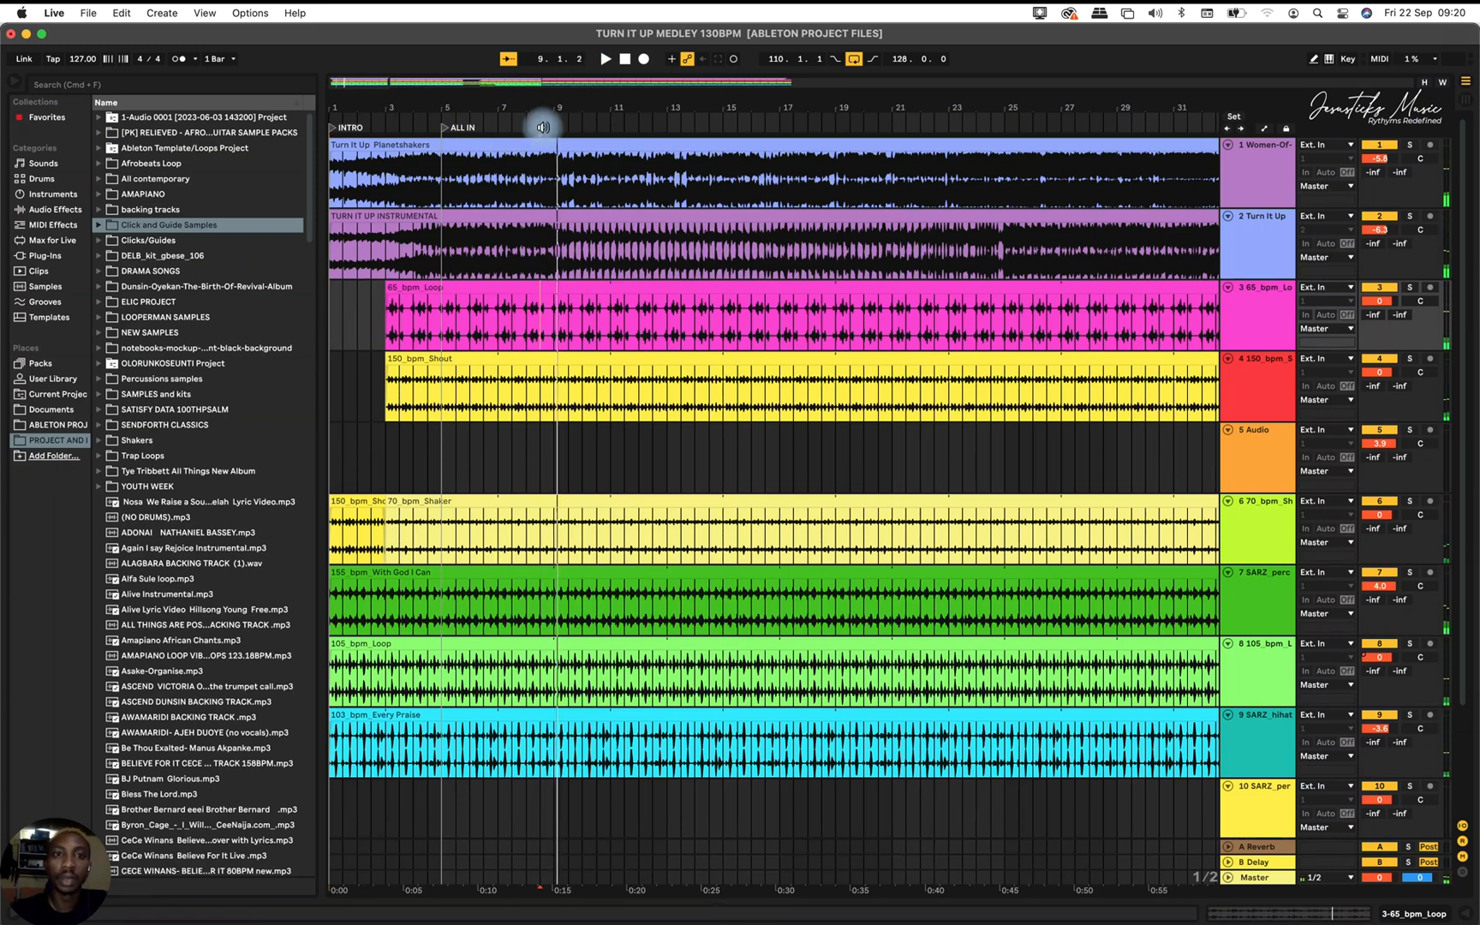
key(space)
right_click(543, 129)
click(576, 169)
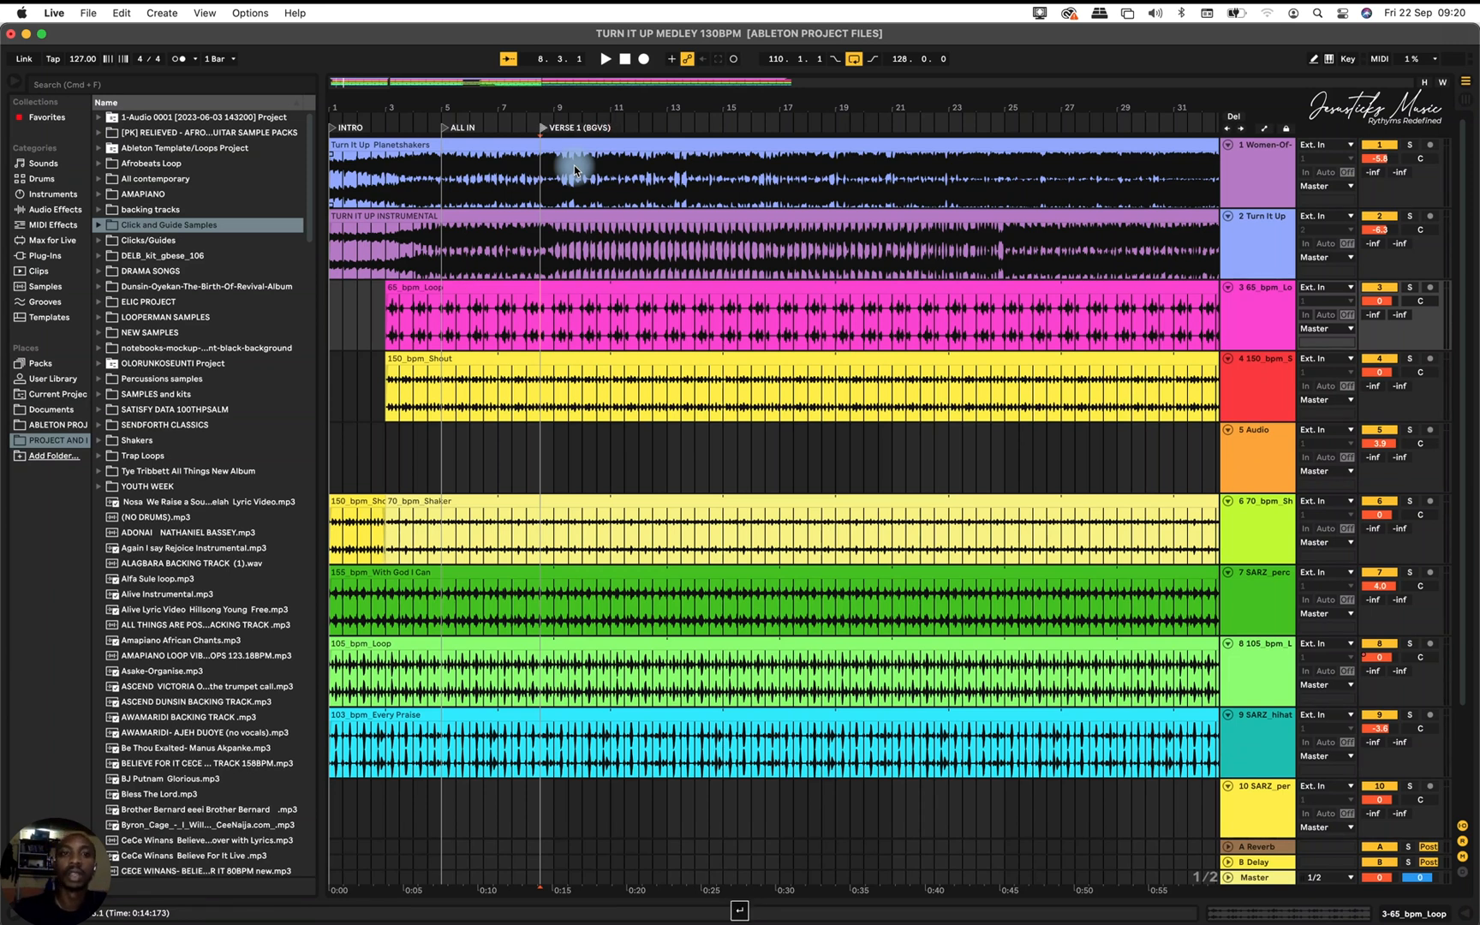
Play the medley from bar 8 to about bar 24 and add a locator named CHORUS at 24.3.1.
click(519, 254)
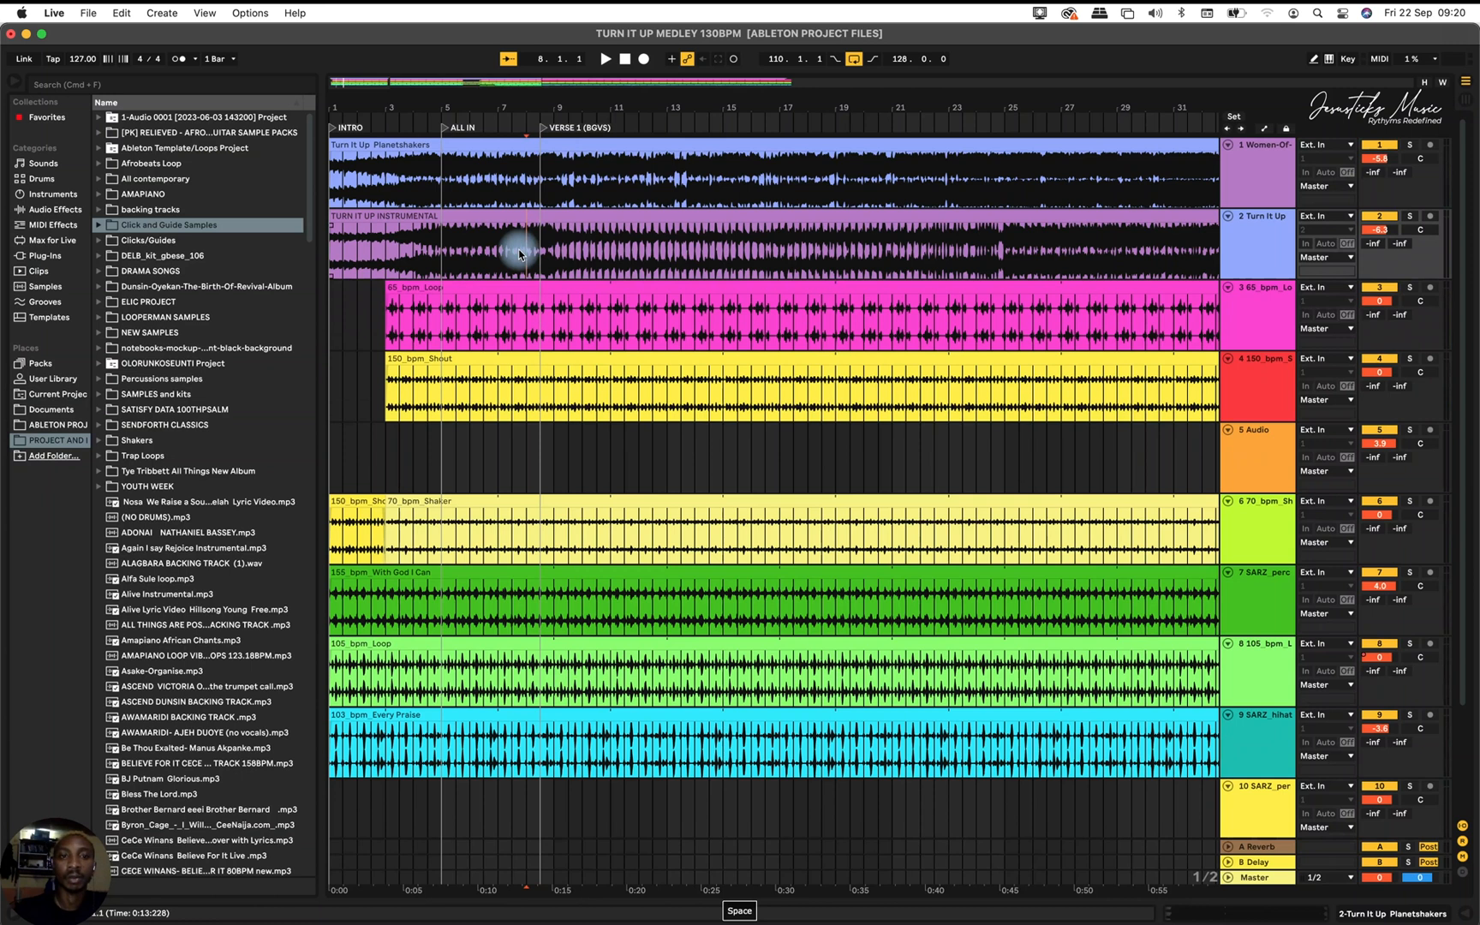
key(space)
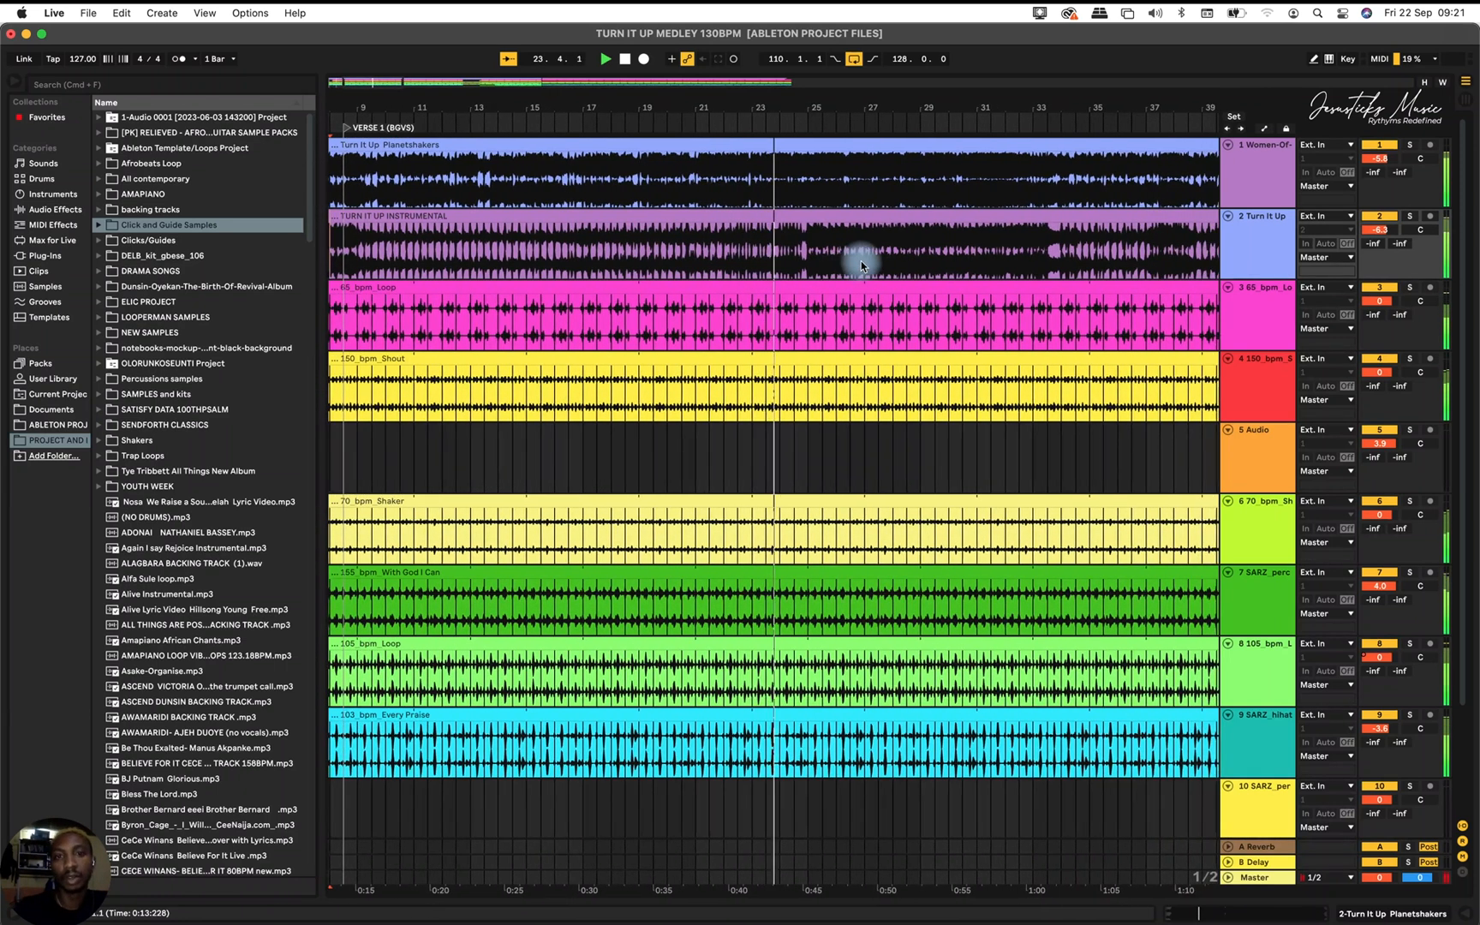
key(space)
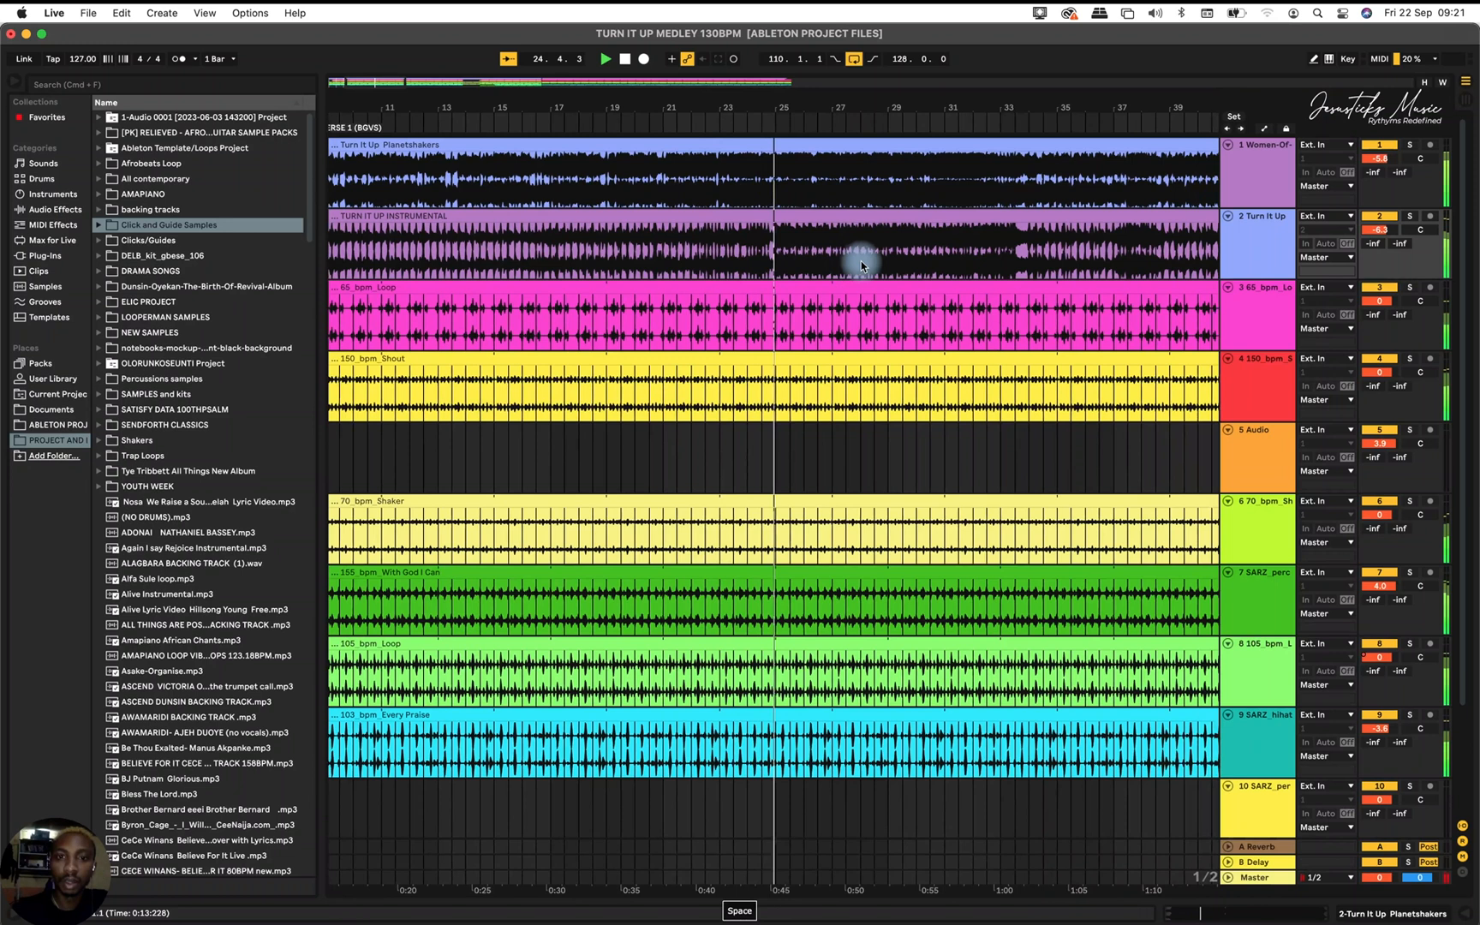
click(757, 316)
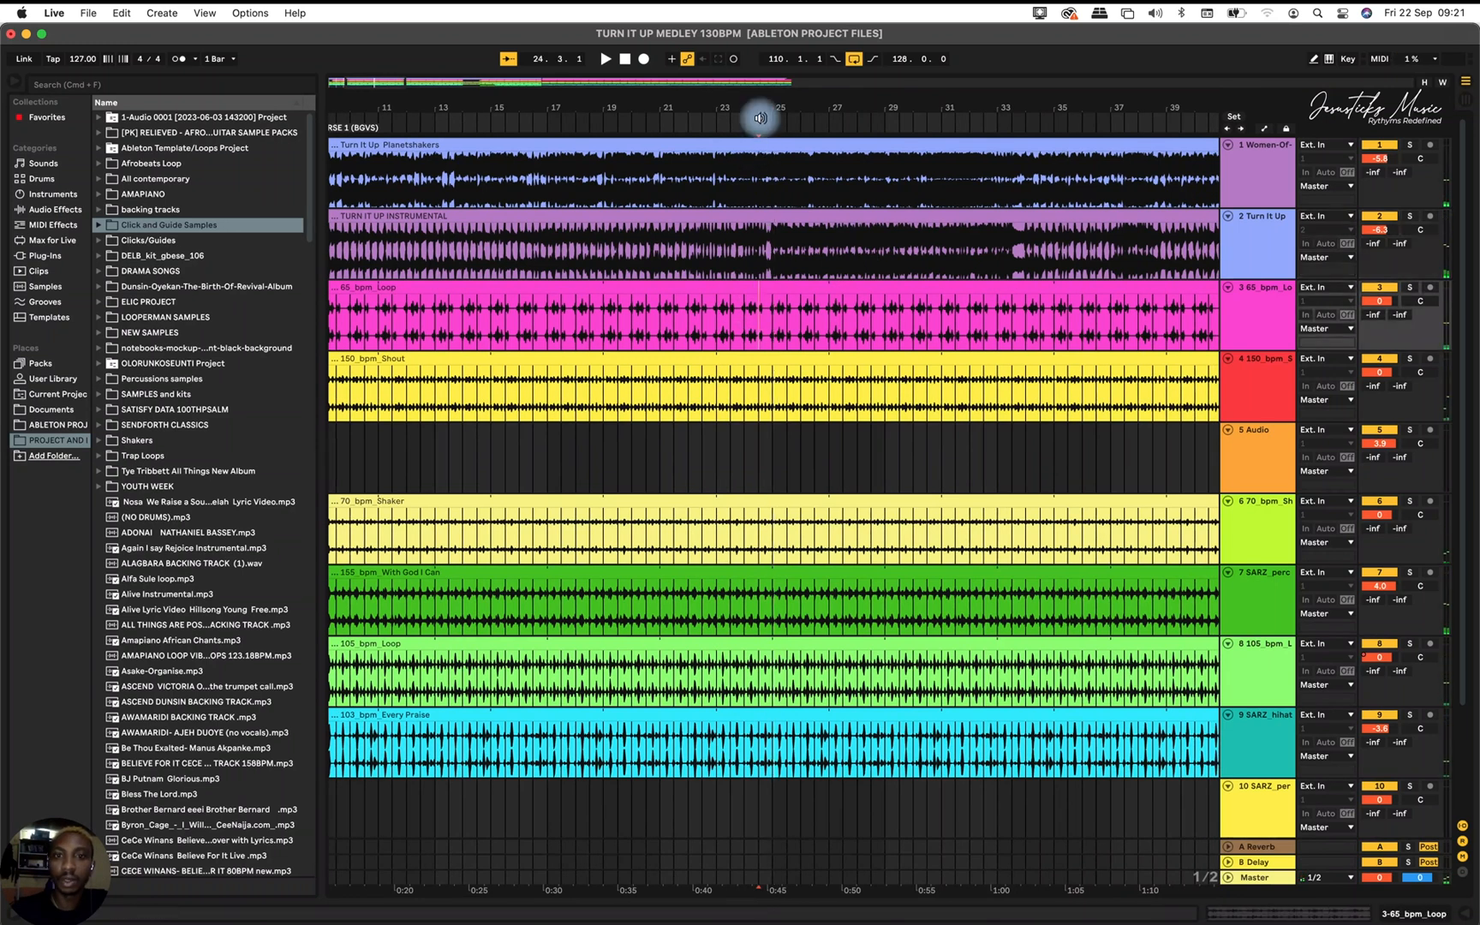
right_click(762, 125)
click(796, 163)
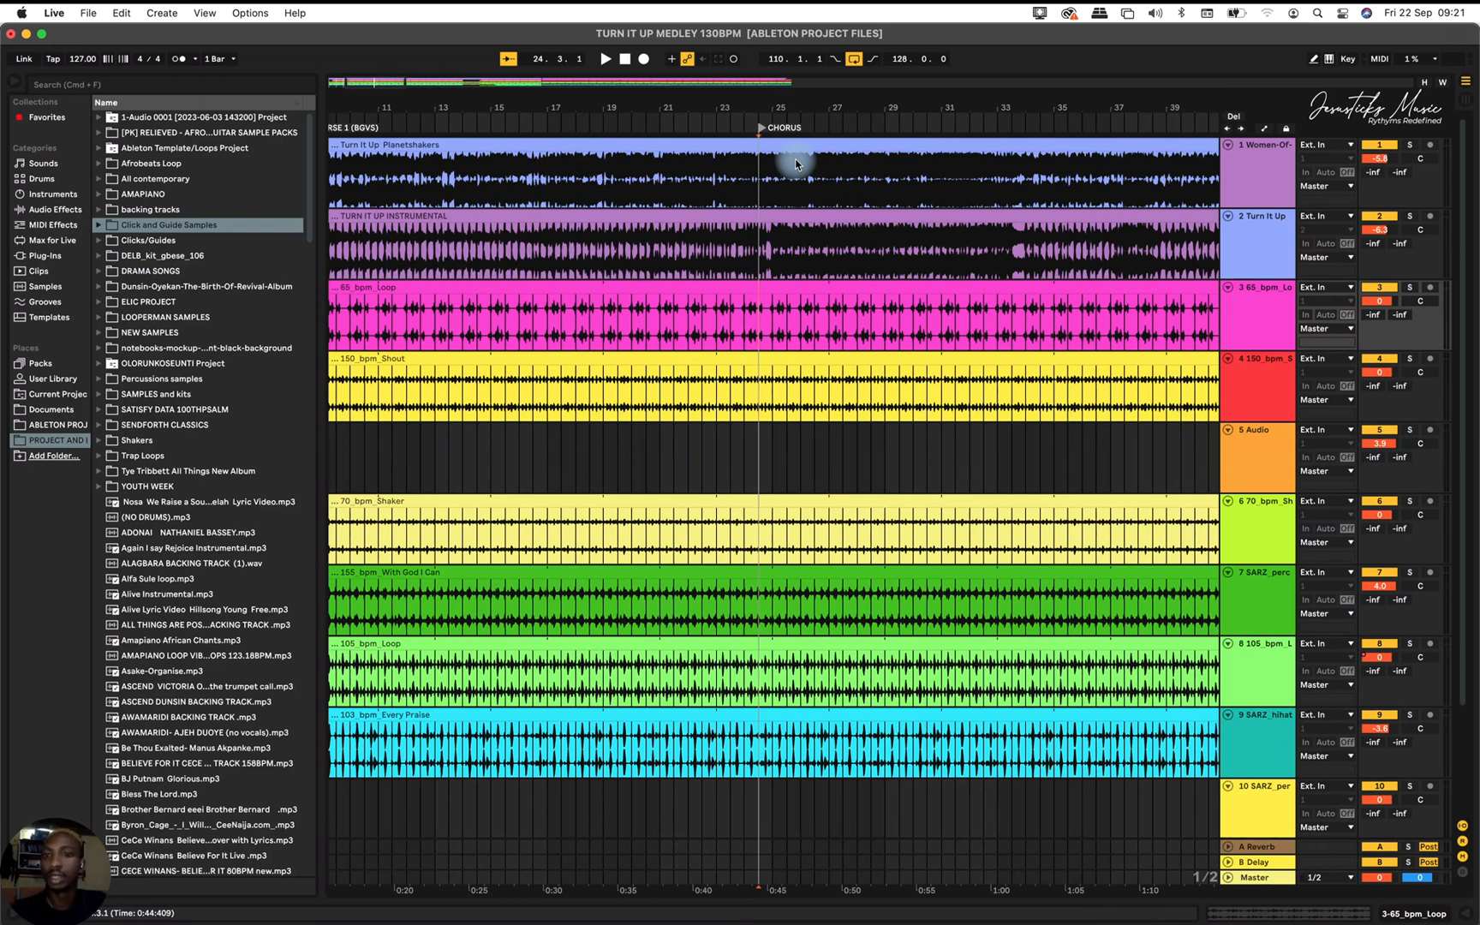
Listen to the medley from bar 1 past the CHORUS locator to check the section markers.
scroll(796, 165, down, 5)
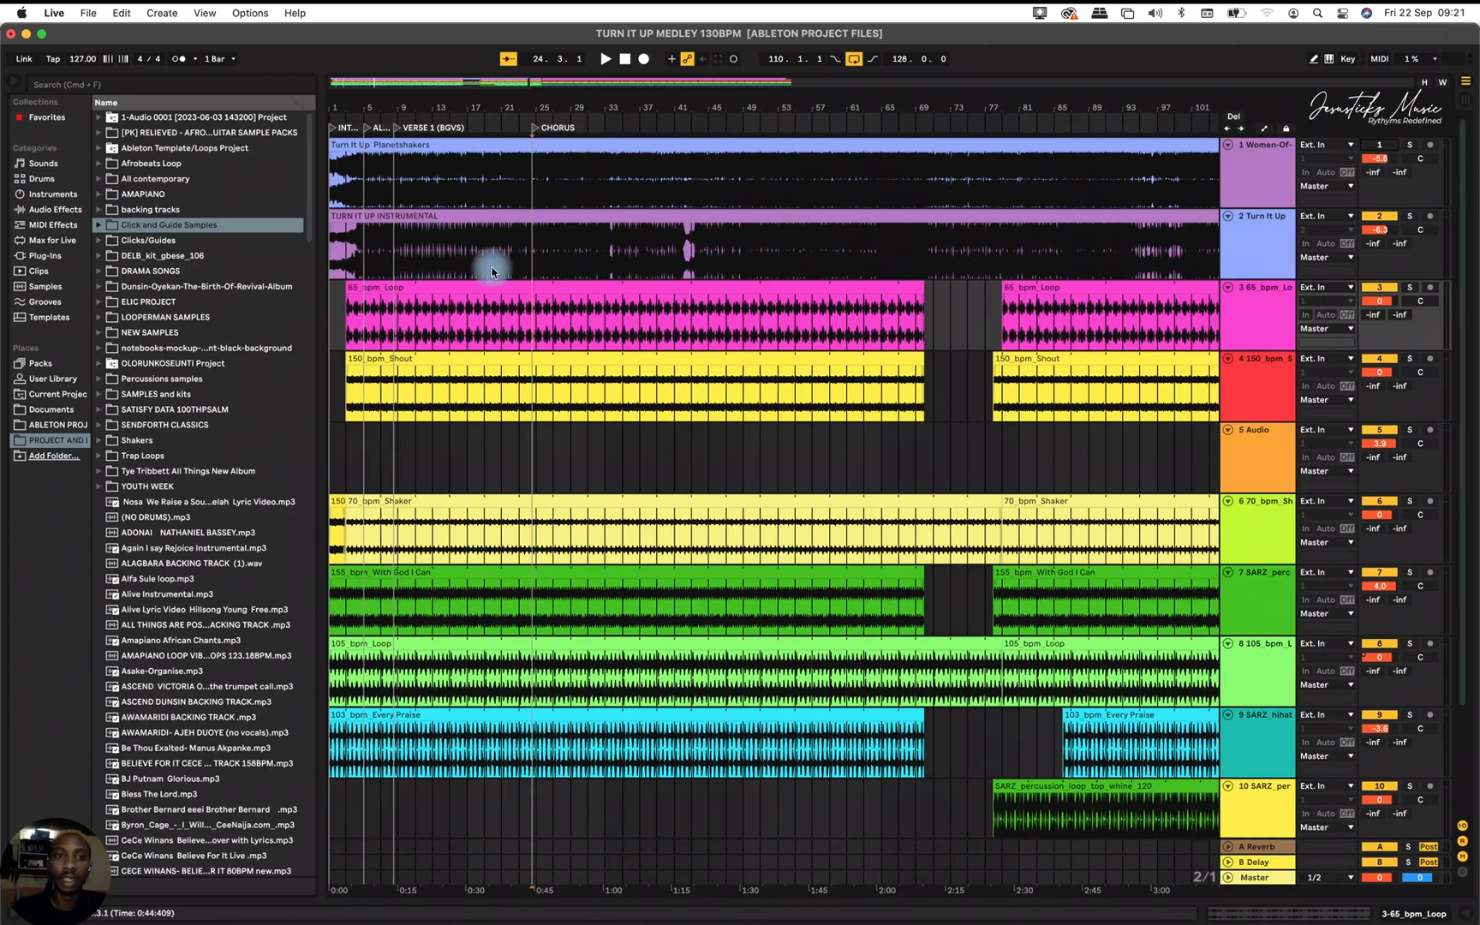
click(332, 249)
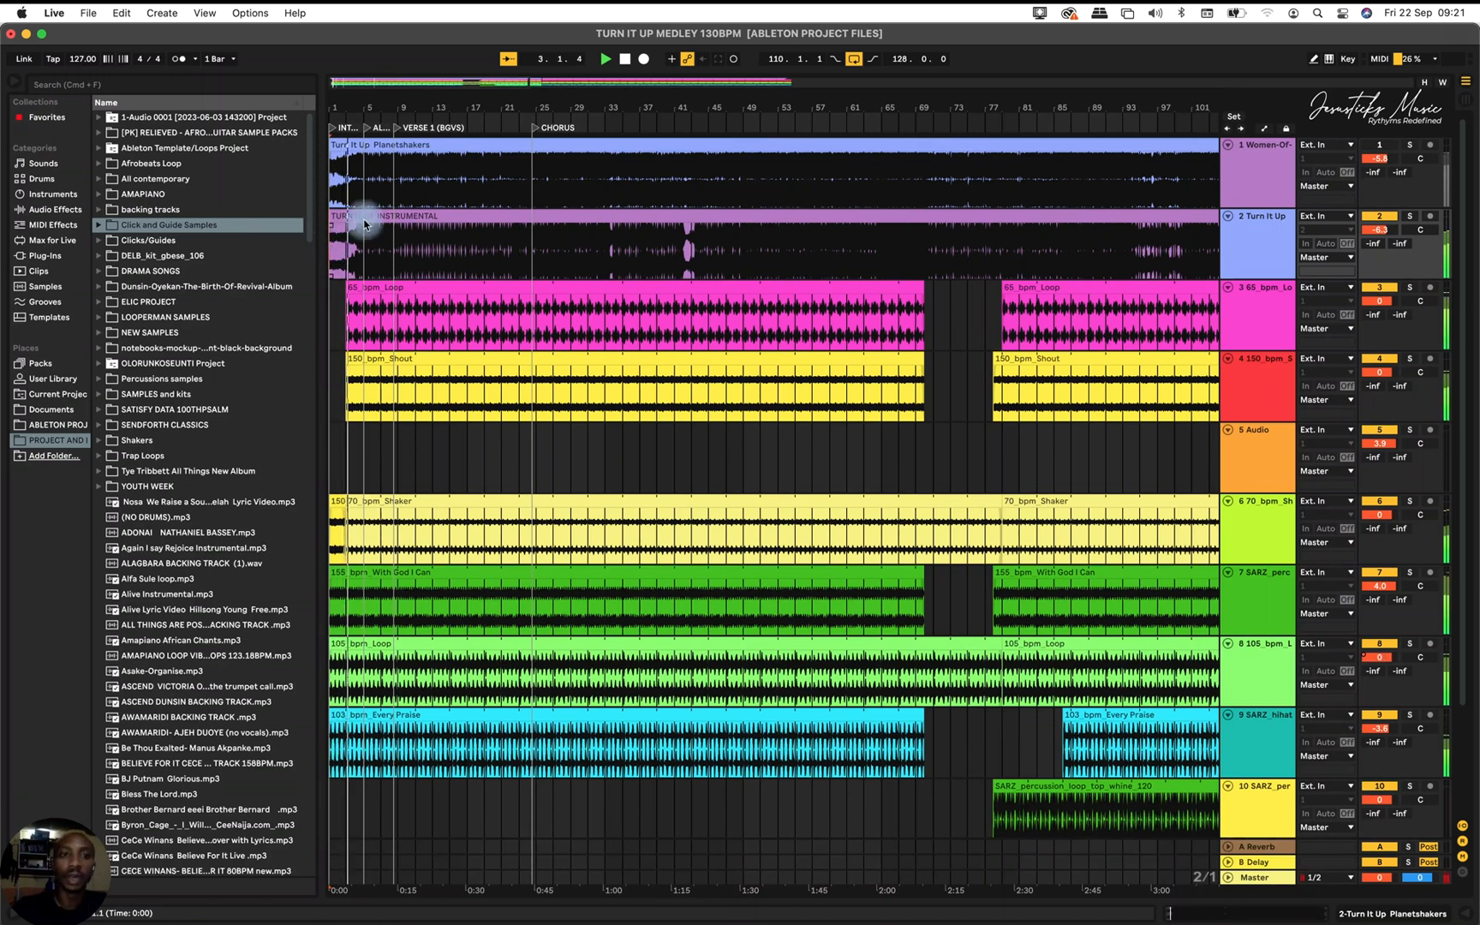
scroll(356, 233, up, 6)
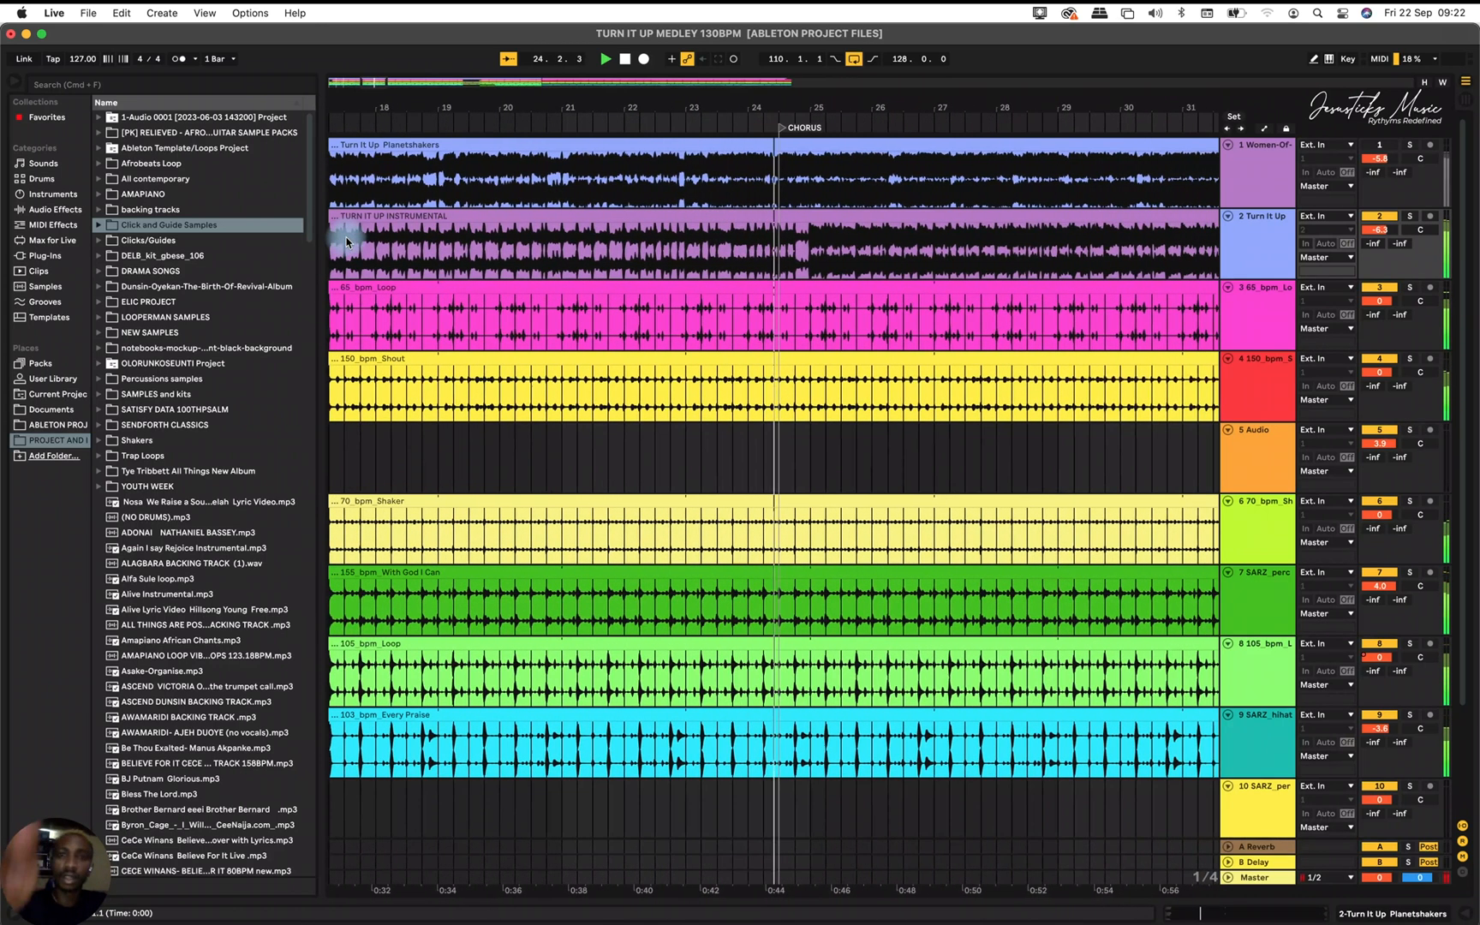
key(space)
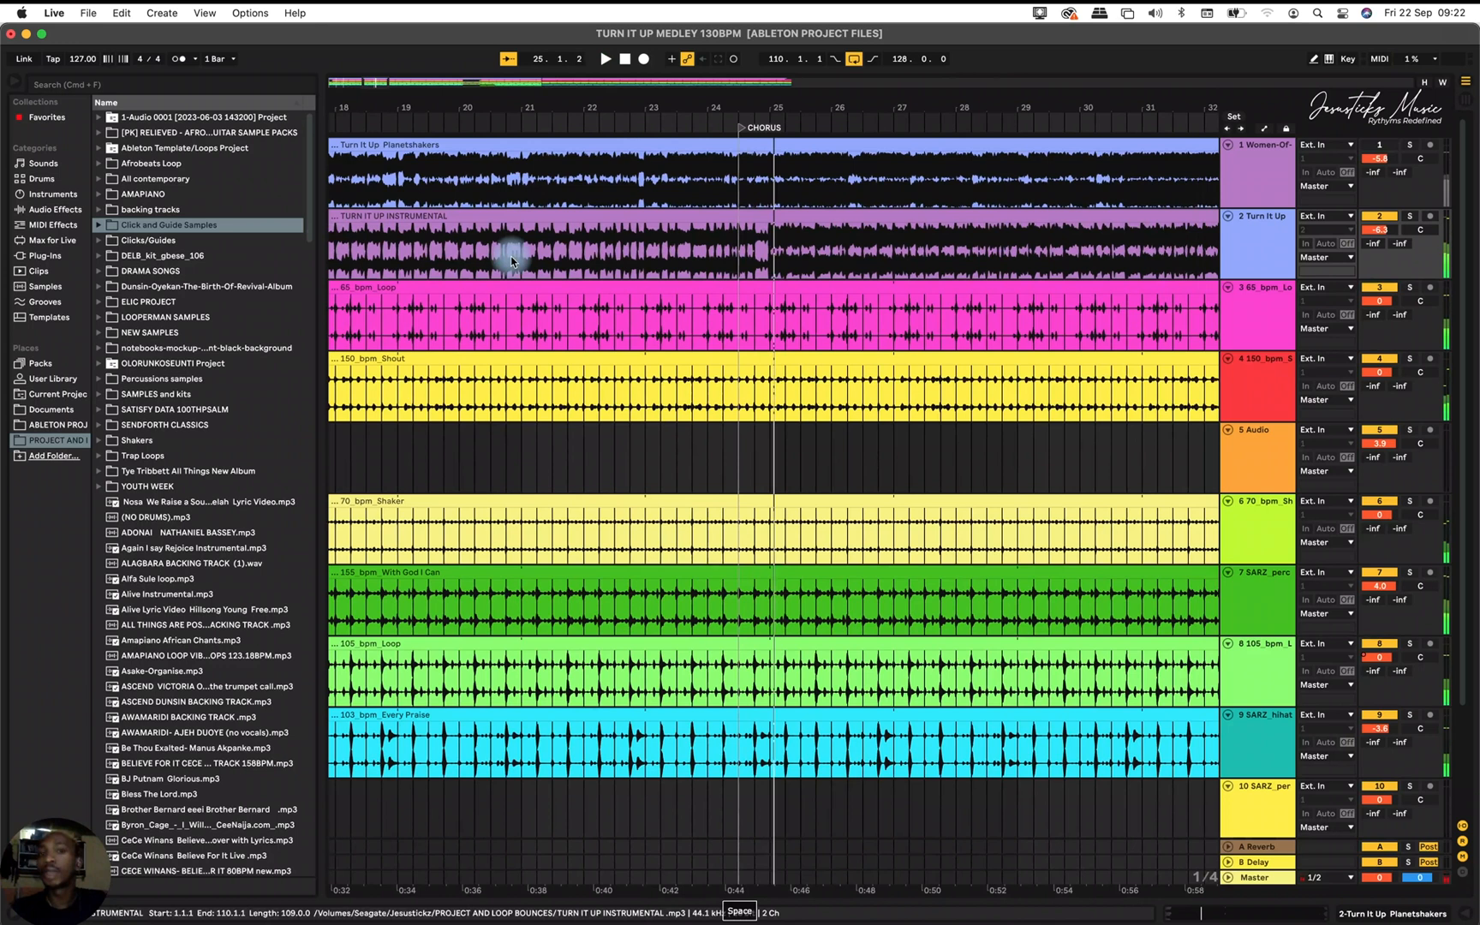
scroll(524, 249, down, 5)
scroll(524, 248, left, 5)
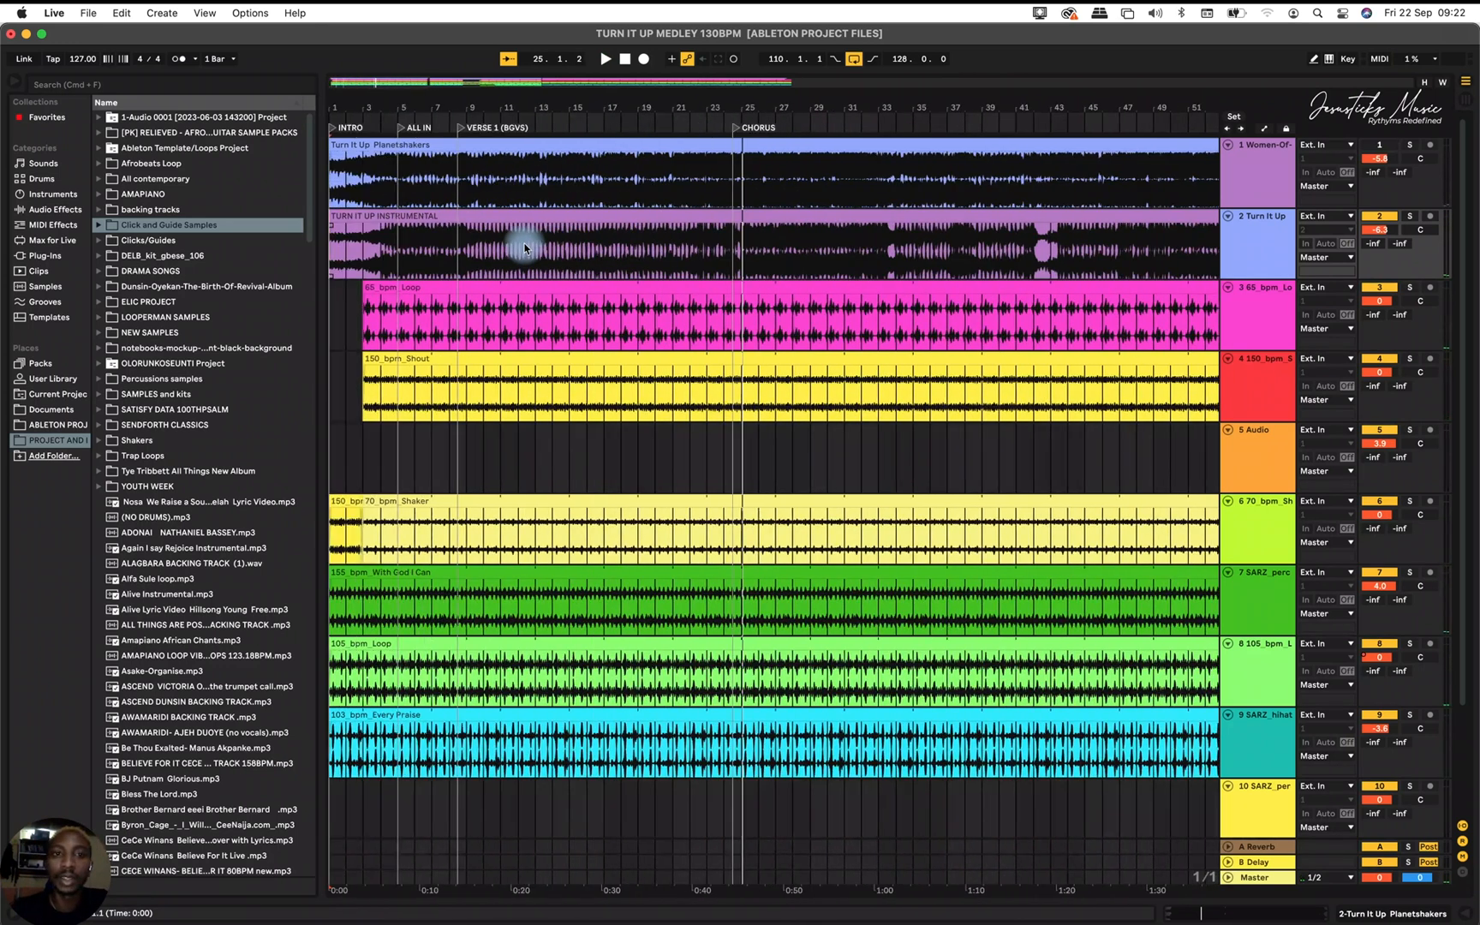
Play the medley from the VERSE 1 (BGVS) locator and from the INTRO locator into the ALL IN section.
click(461, 129)
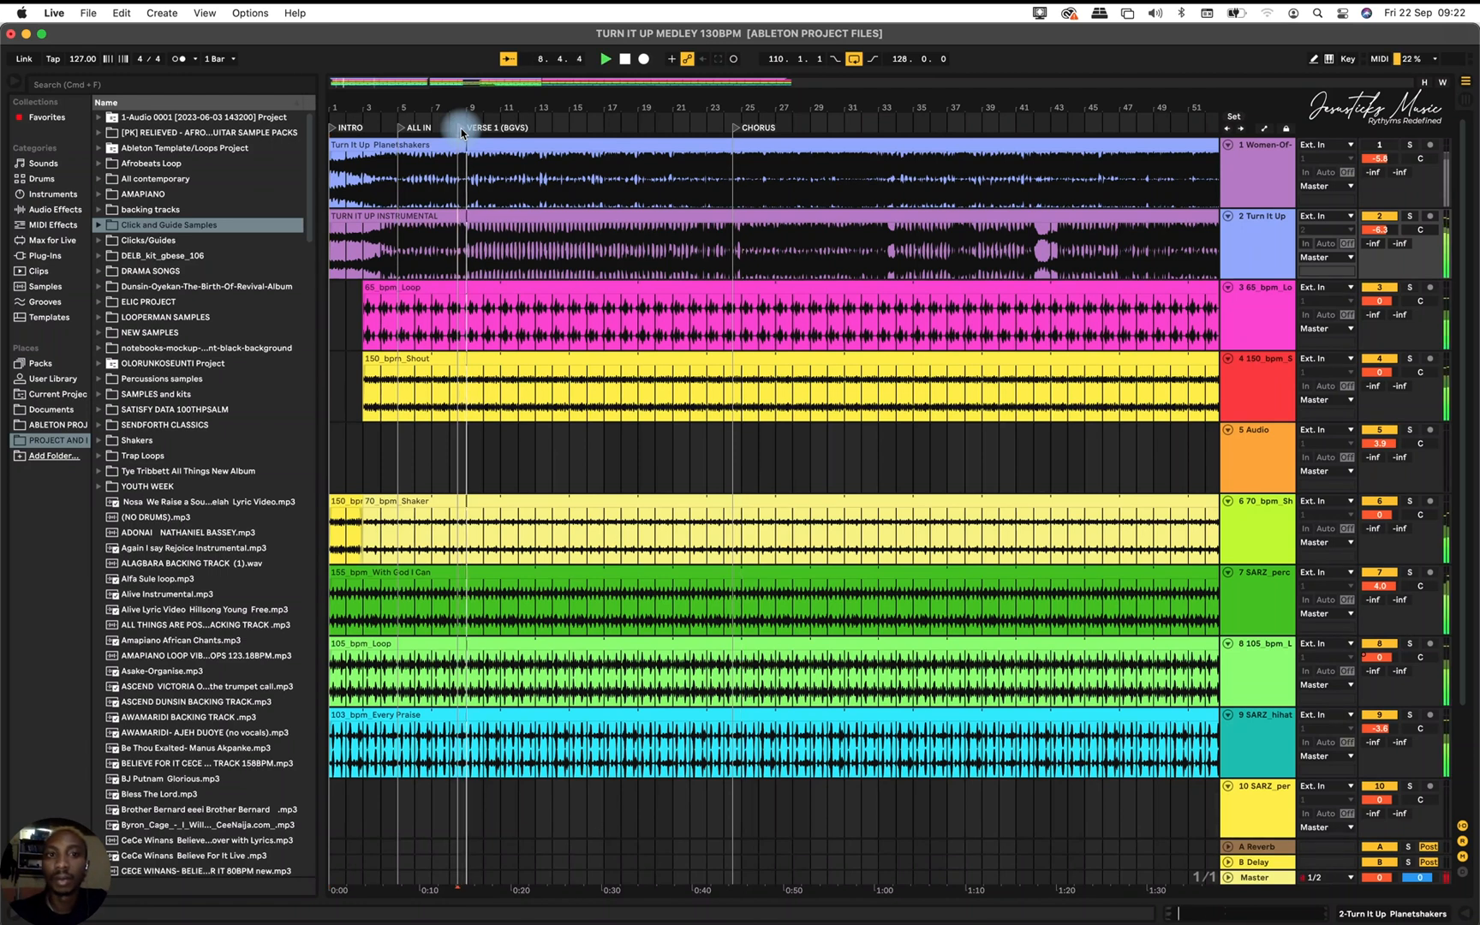
click(461, 129)
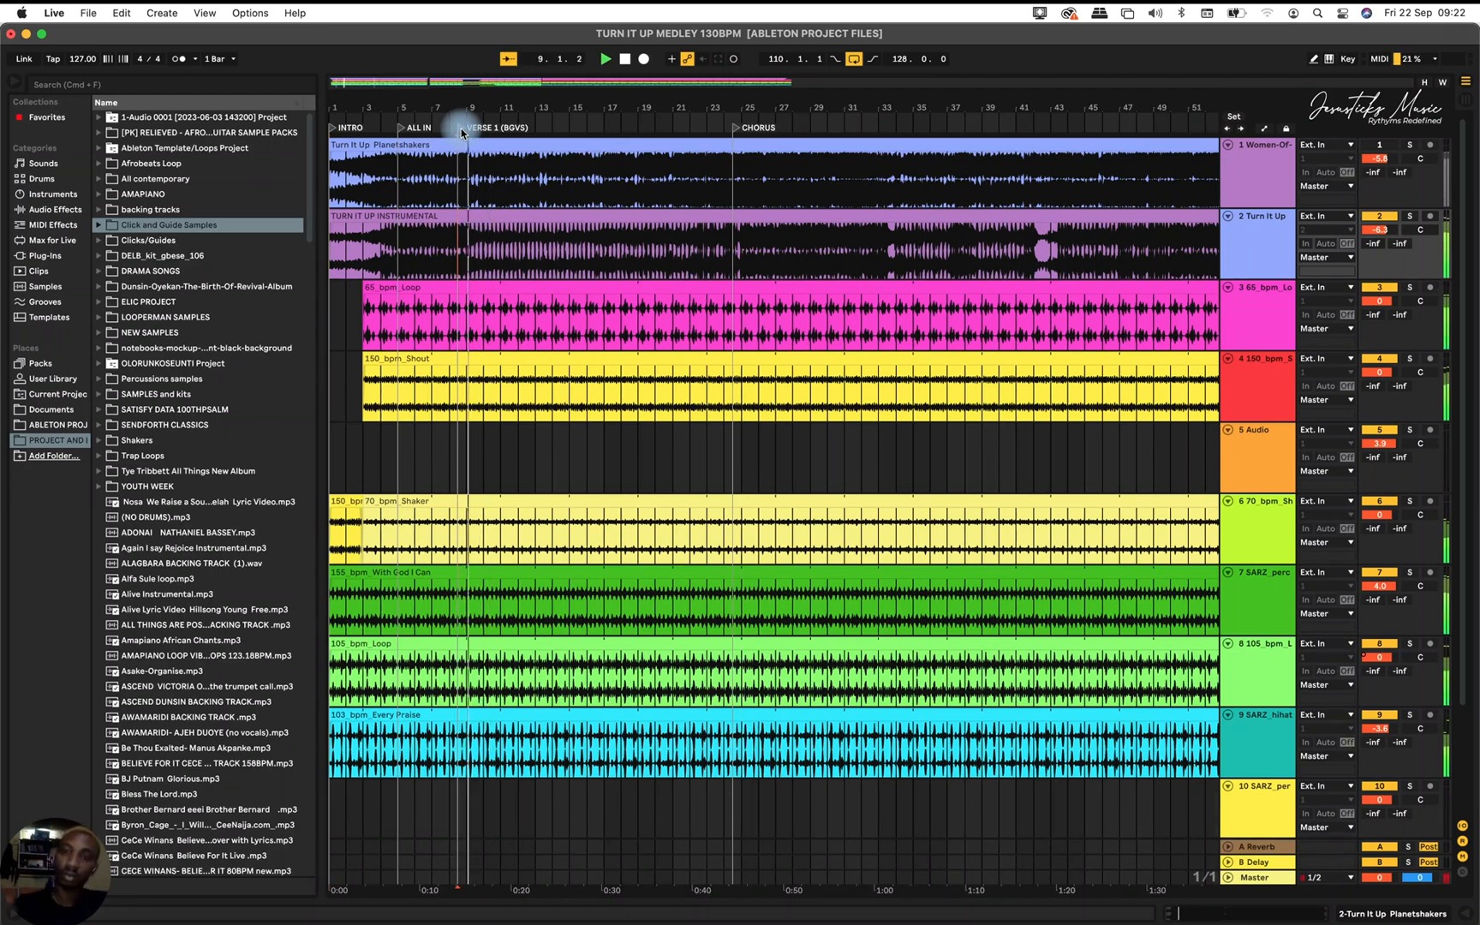
key(space)
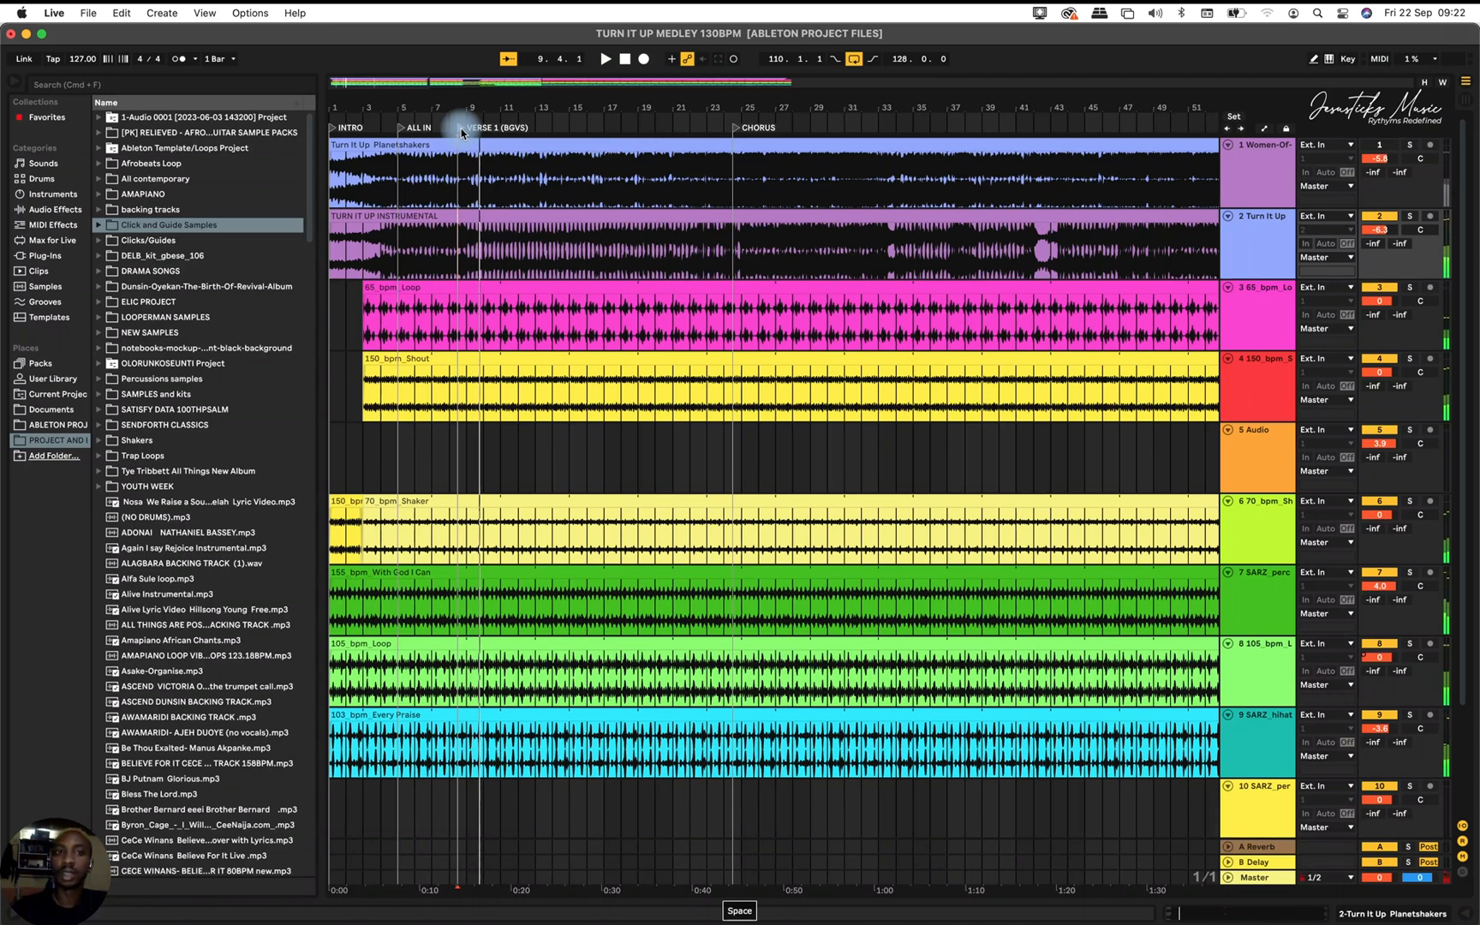
click(332, 131)
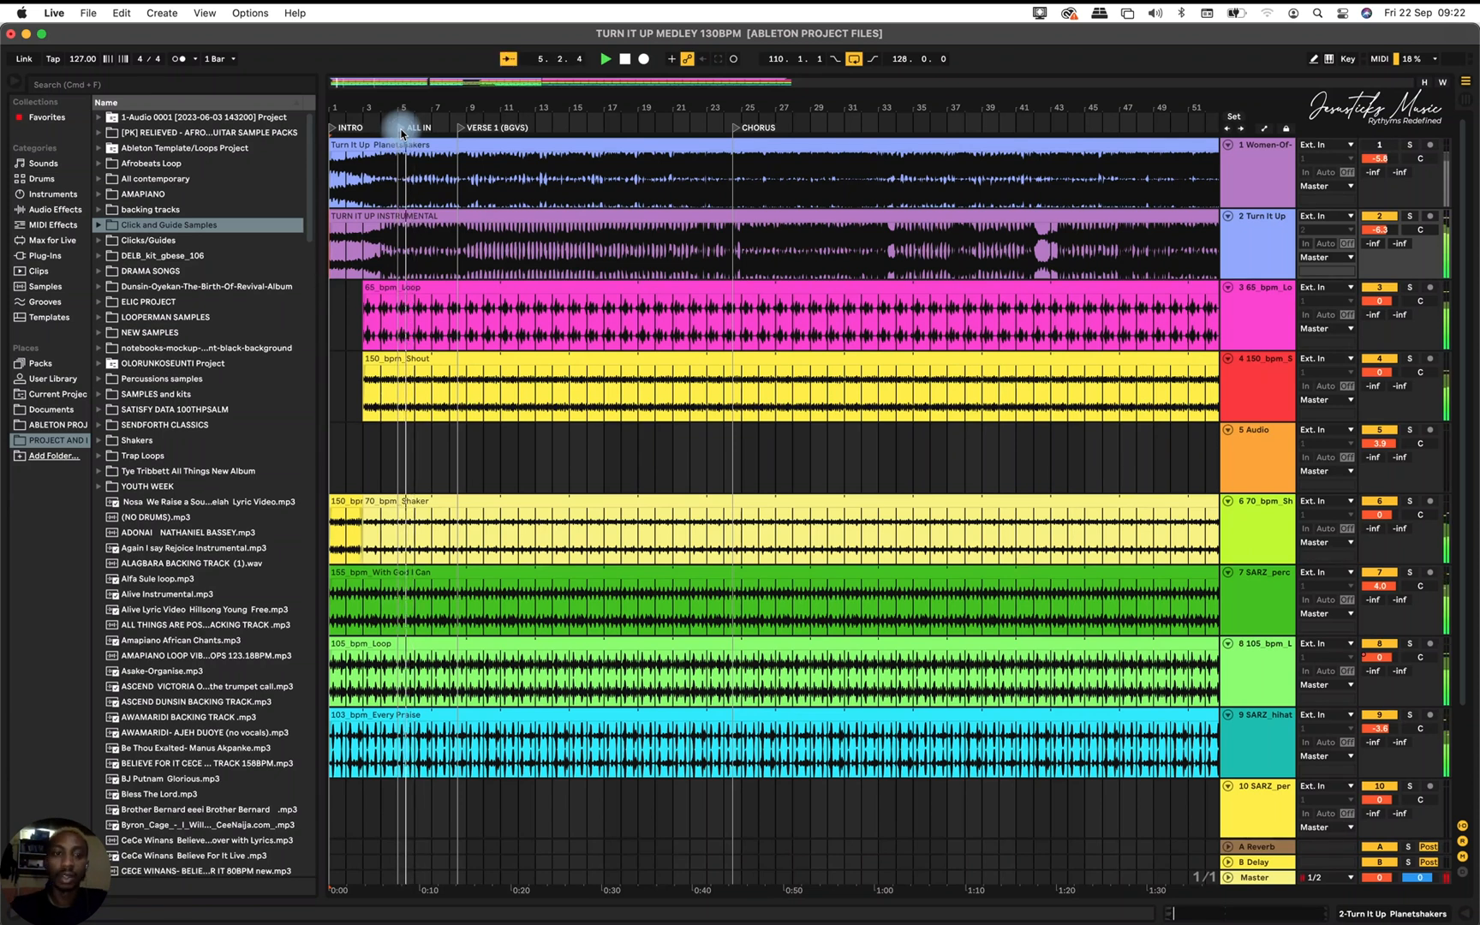
key(space)
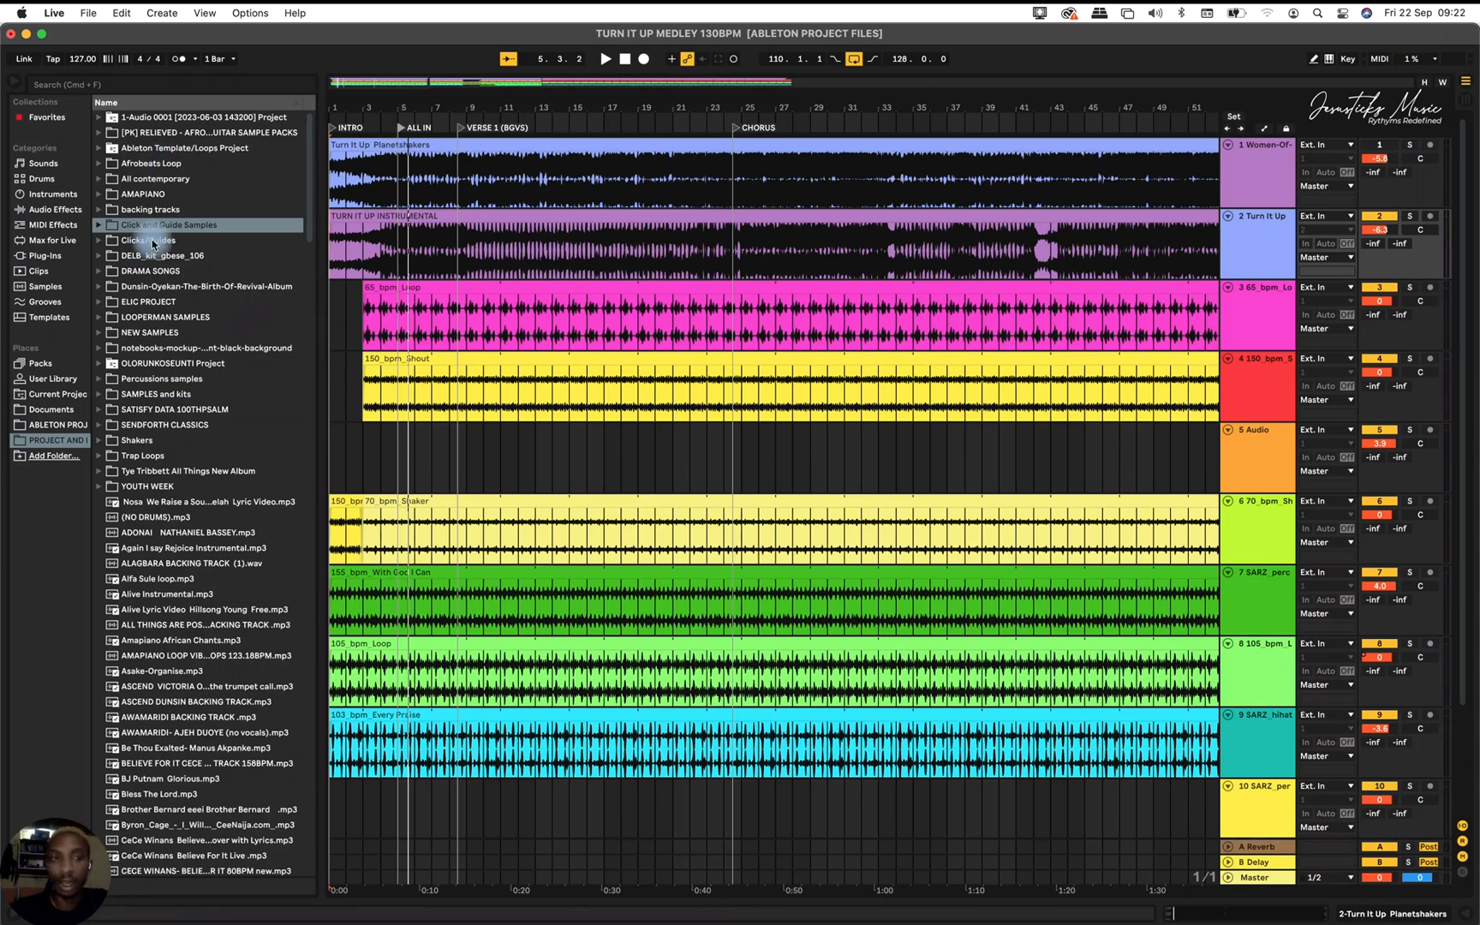
Place English Female - Intro.wav from the English Guides' Song Sections folder at bar 1 on audio track 5 and play it back.
click(99, 227)
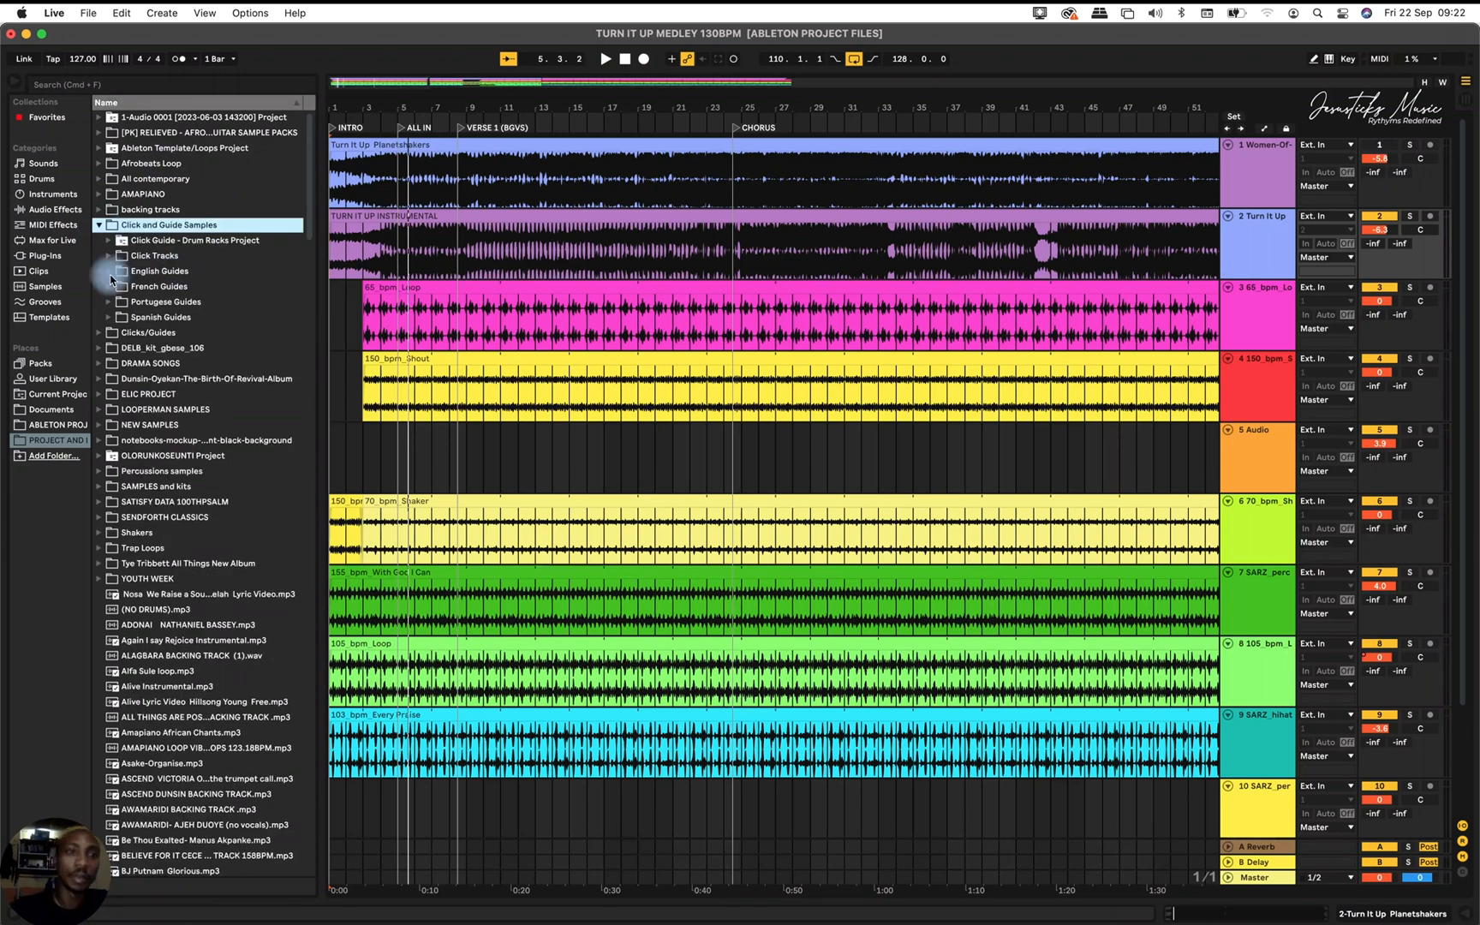
click(109, 272)
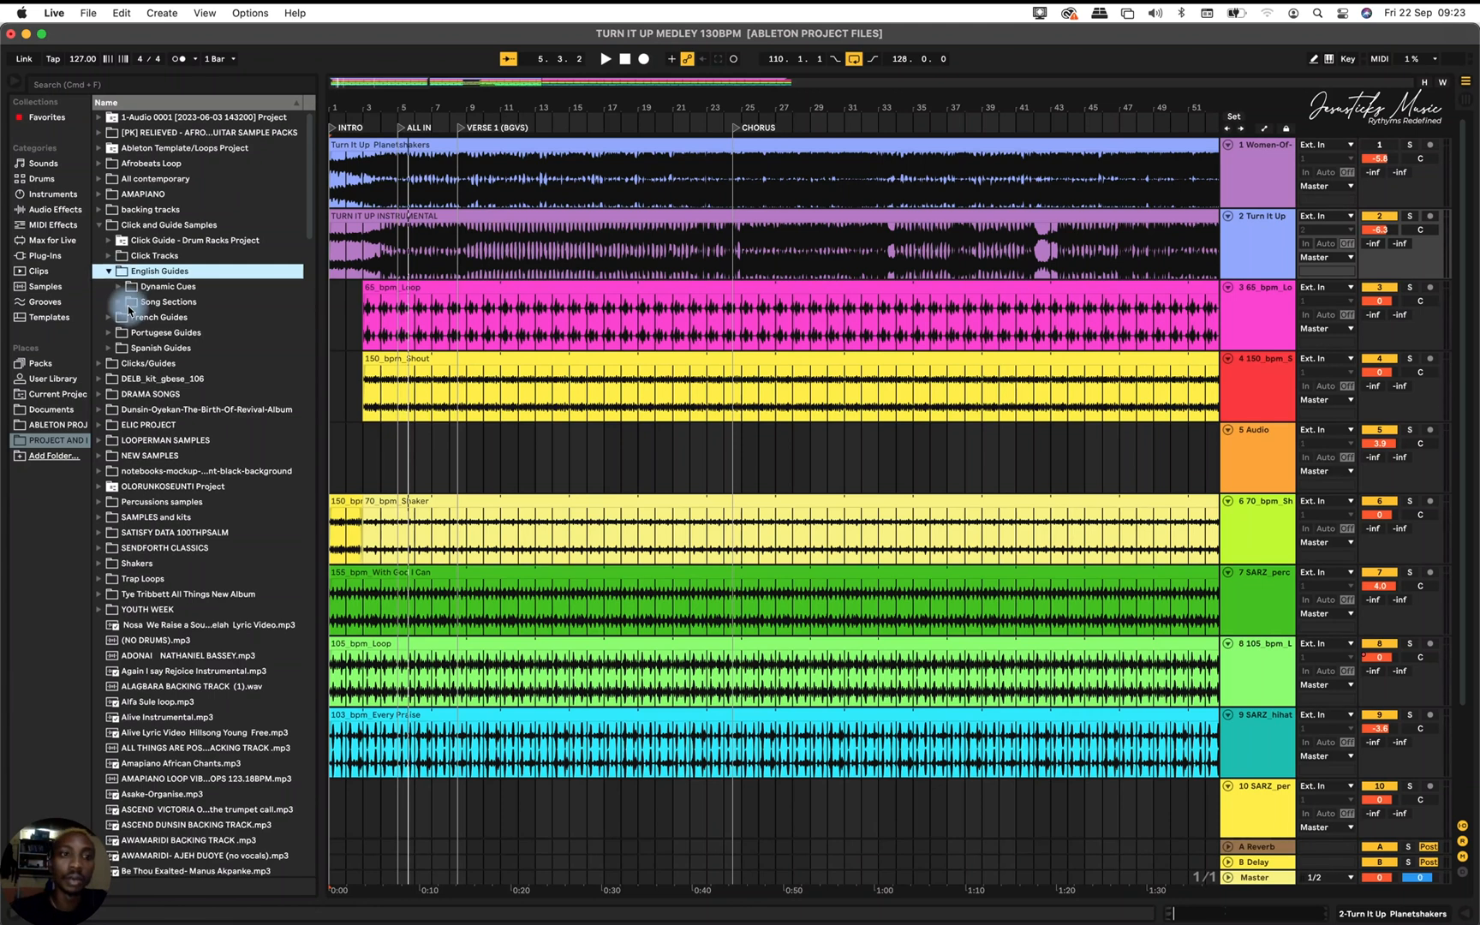
click(117, 304)
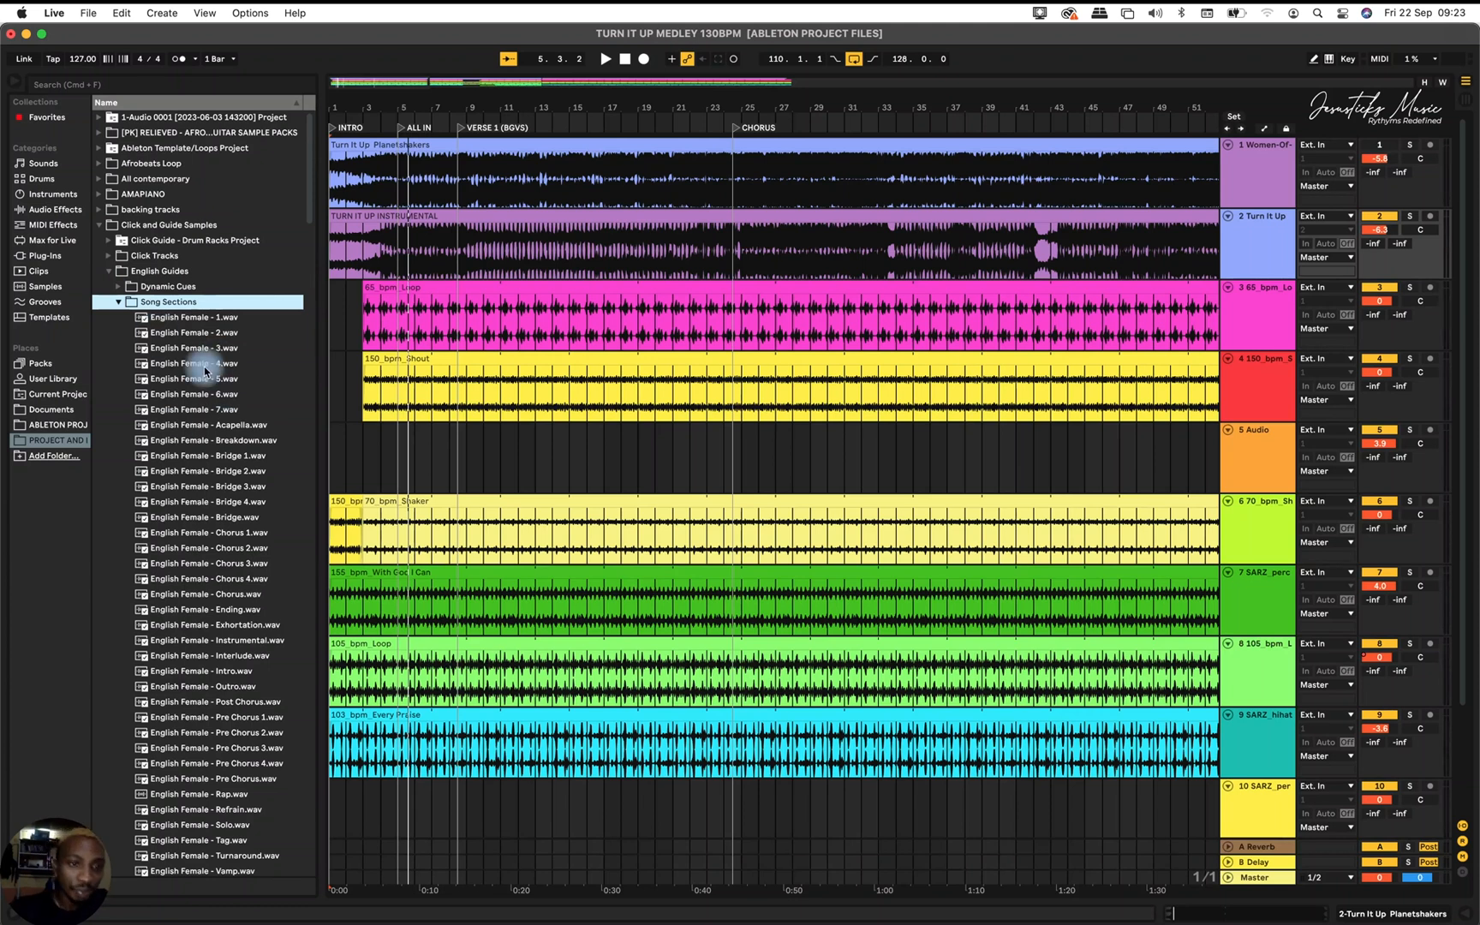
scroll(164, 583, down, 5)
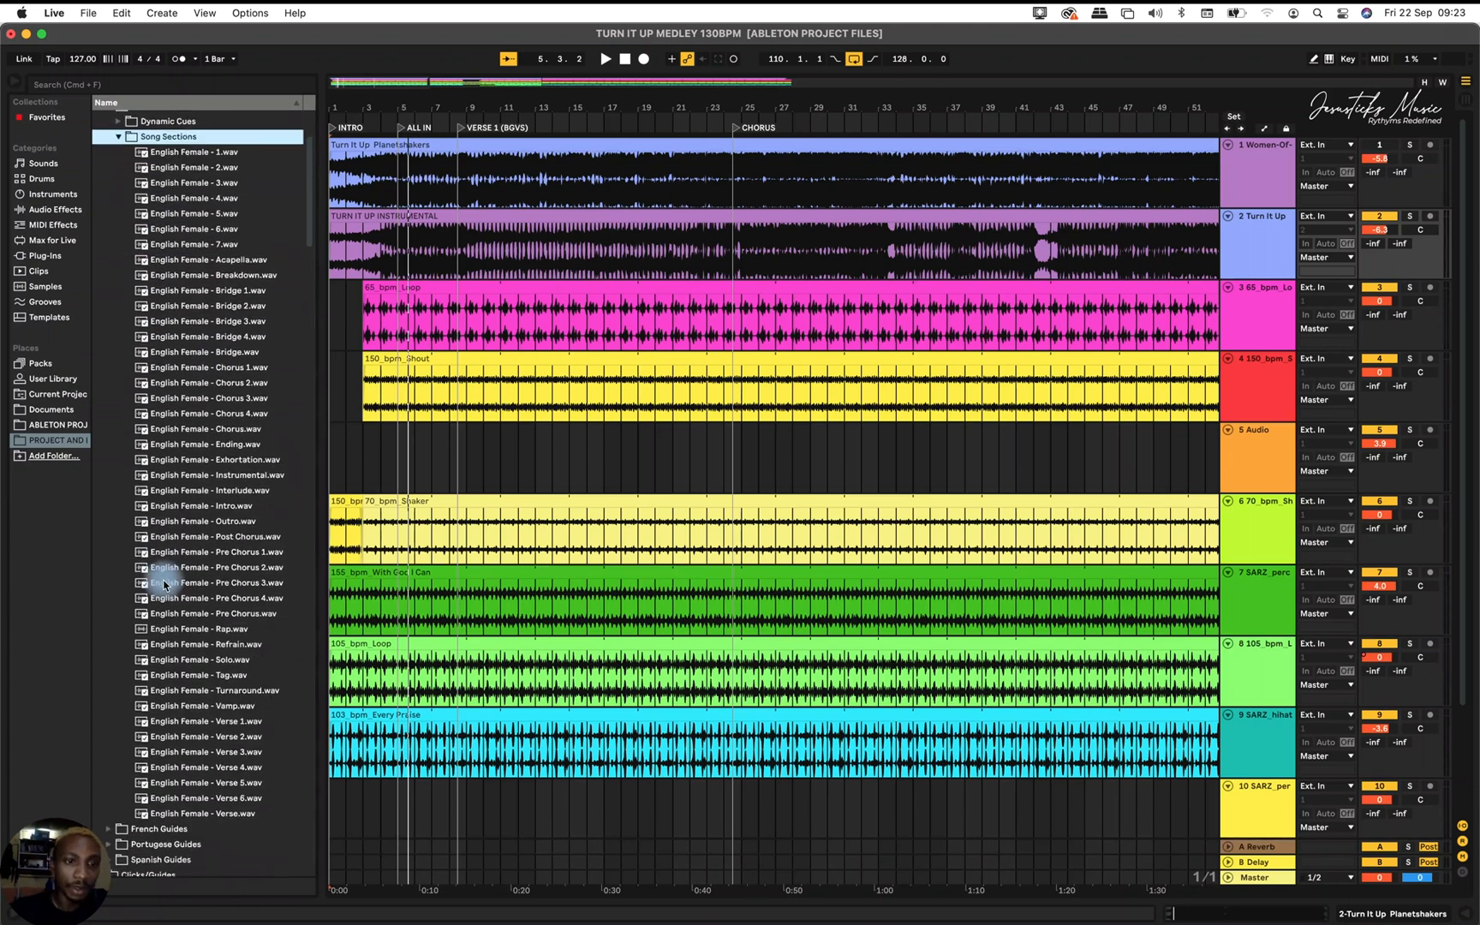
scroll(165, 584, down, 4)
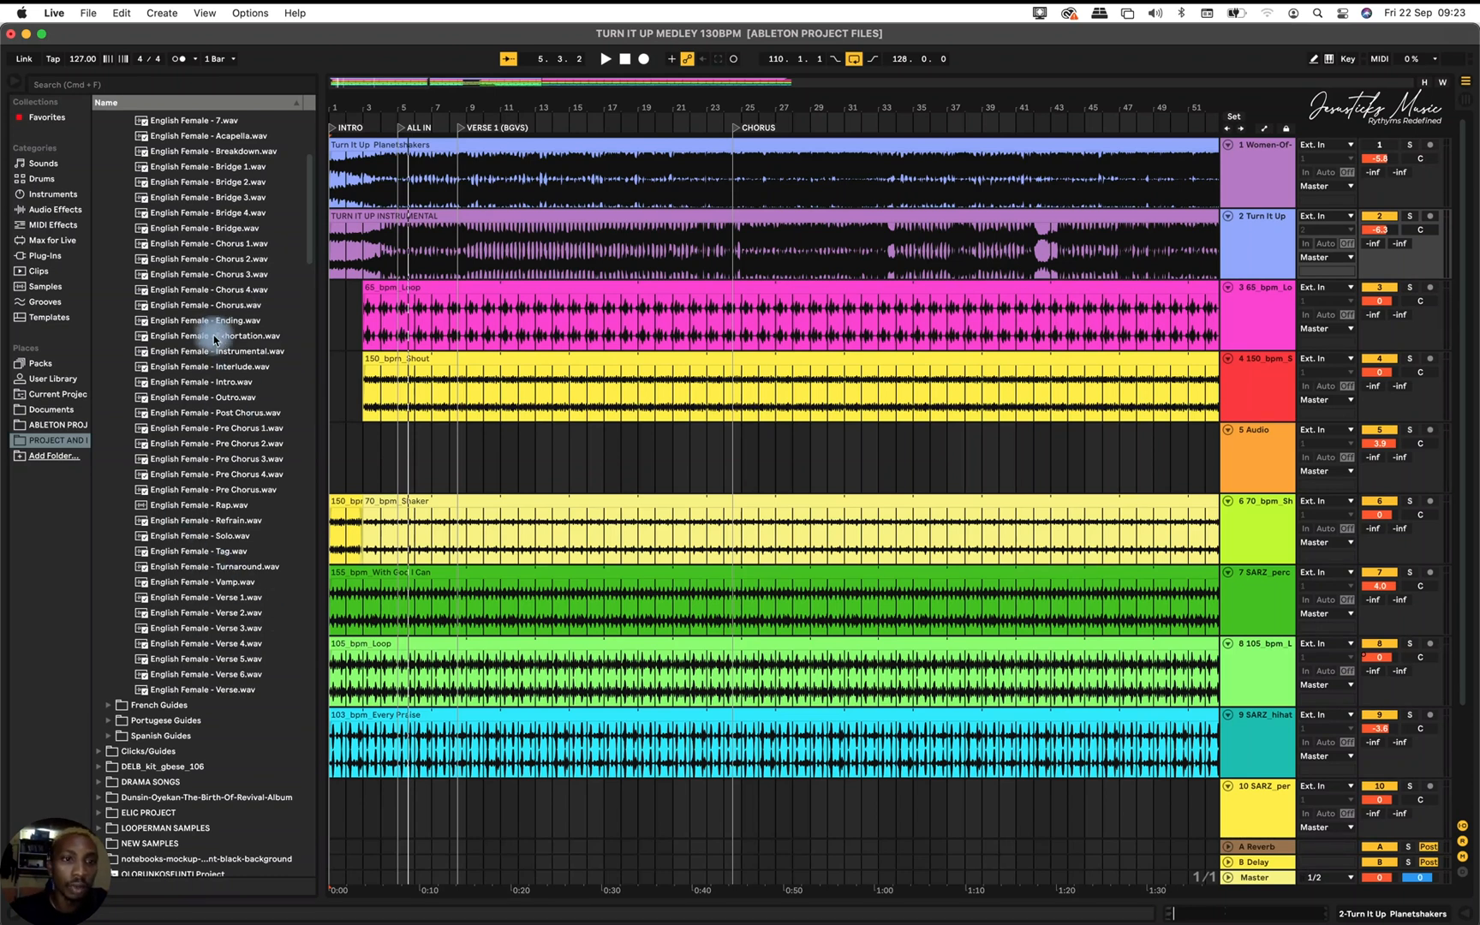
drag(194, 383, 331, 460)
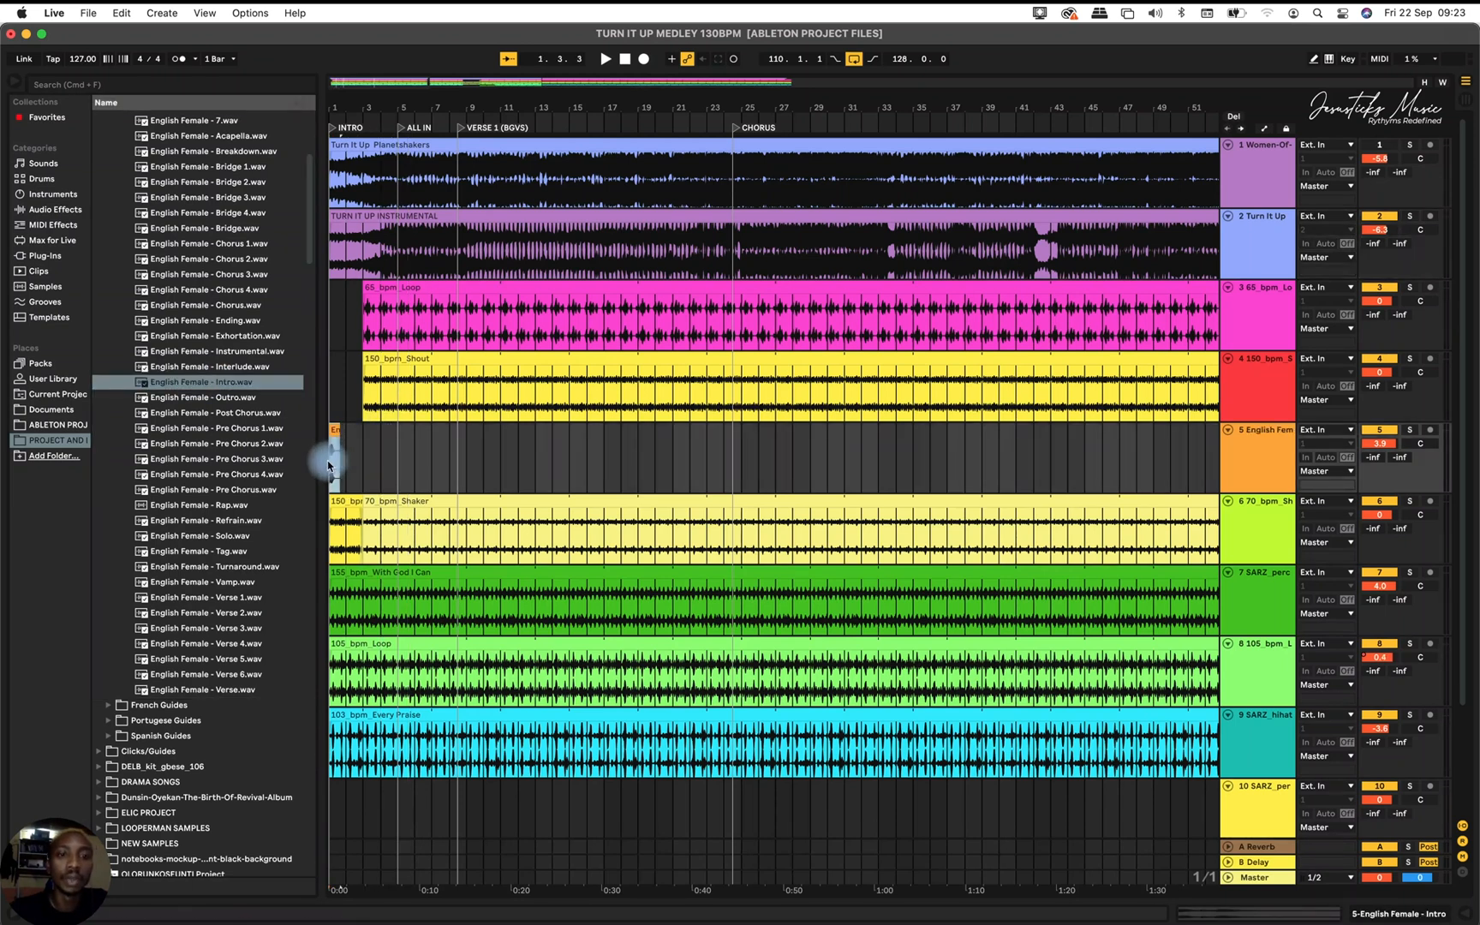
key(space)
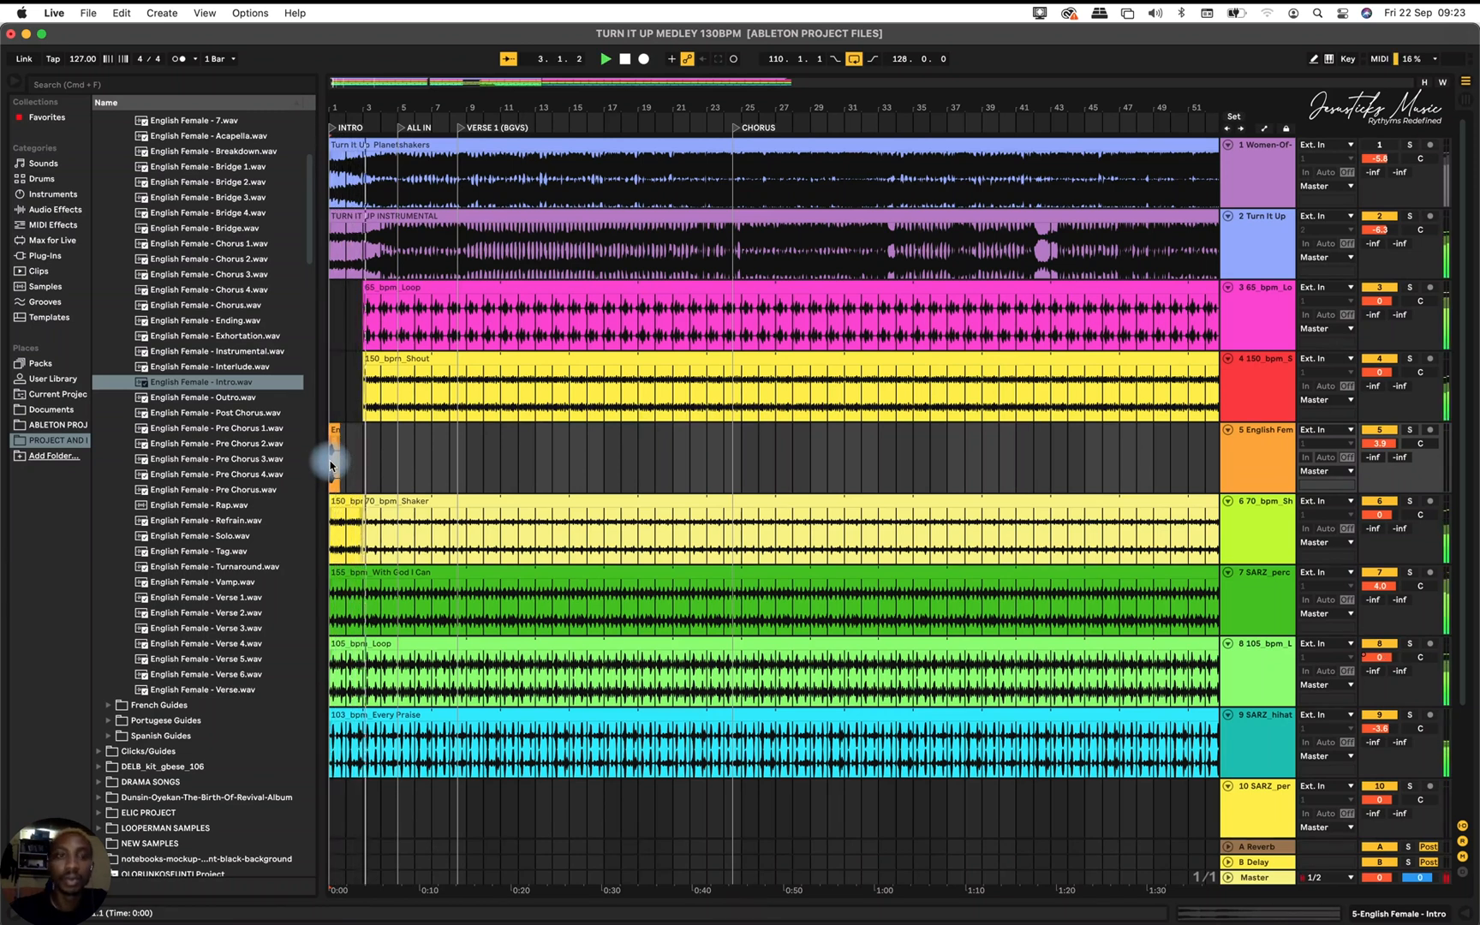
key(space)
Place English Female - All In.wav from the Dynamic Cues folder at 4.4.1 on track 5 and play back the lead-in to the ALL IN locator.
scroll(428, 465, up, 2)
scroll(427, 466, up, 5)
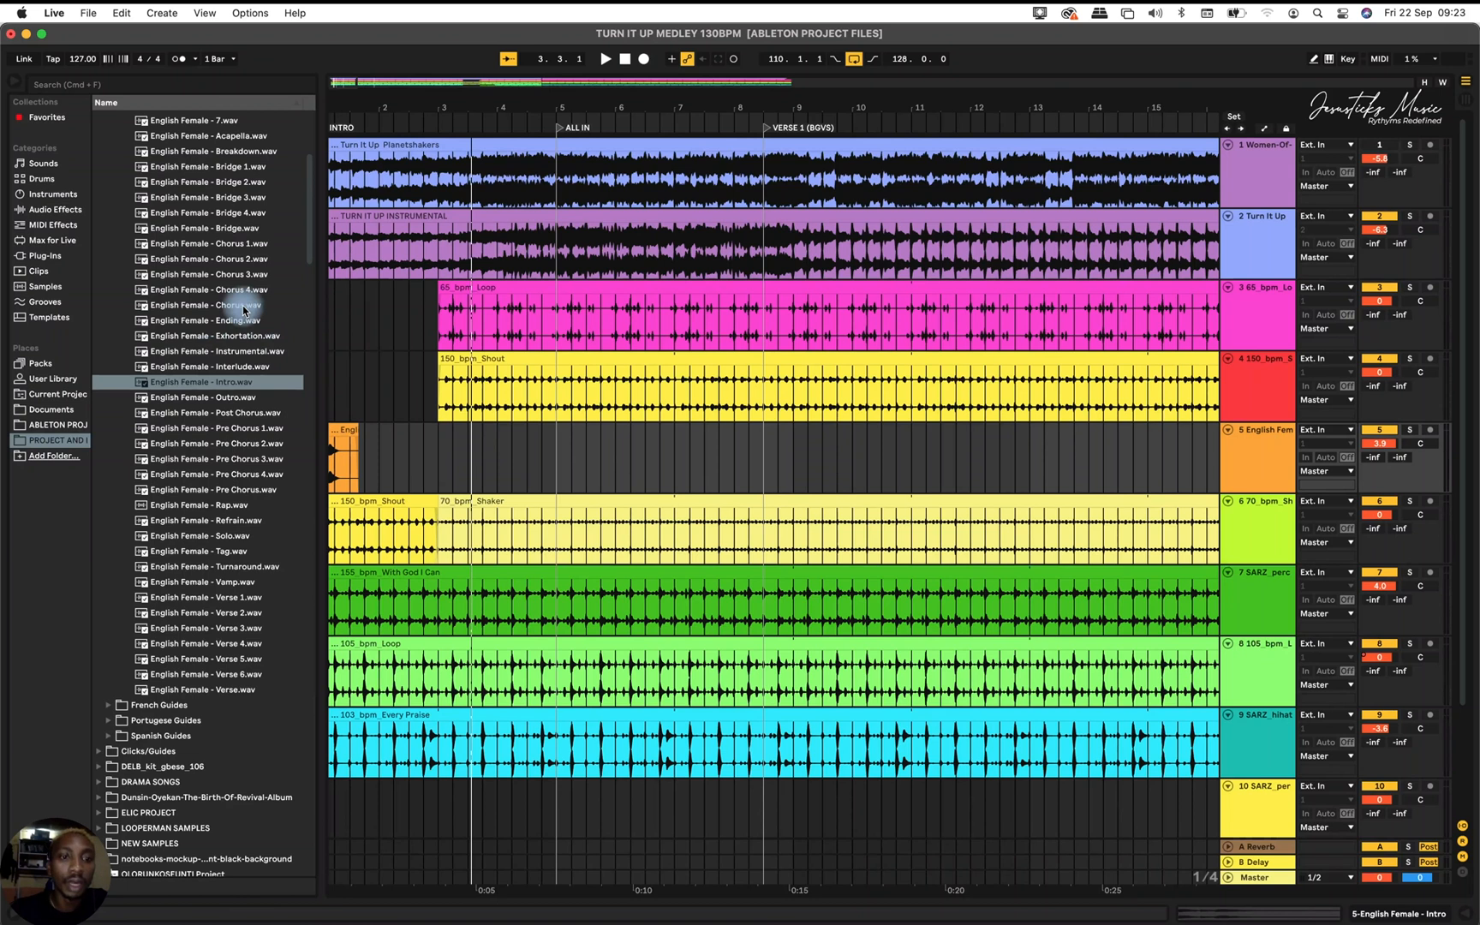
scroll(208, 485, up, 3)
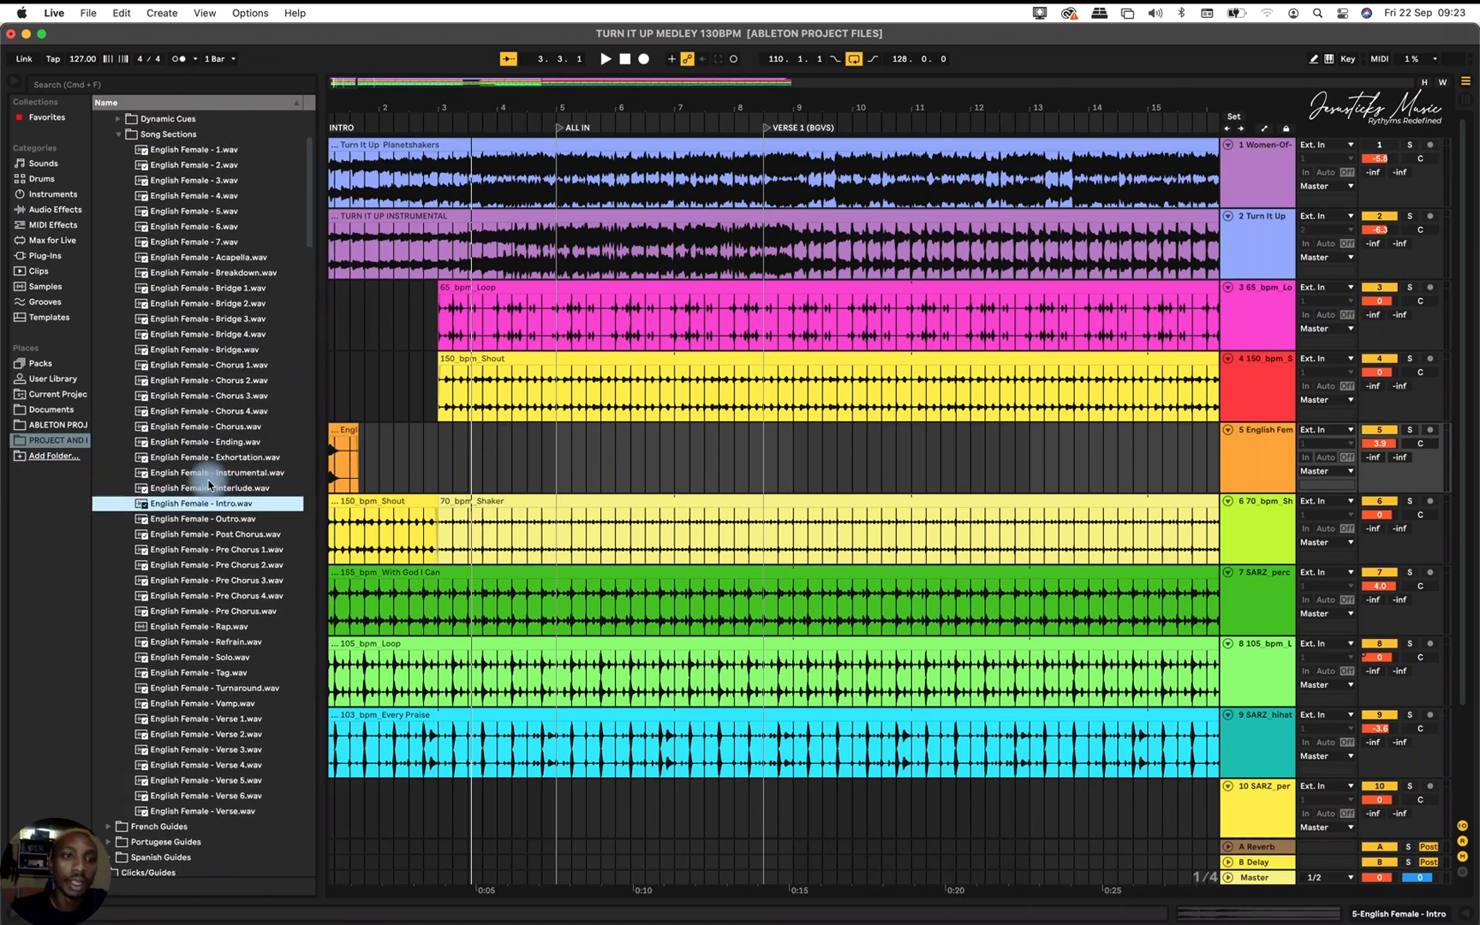
scroll(208, 485, up, 4)
click(119, 288)
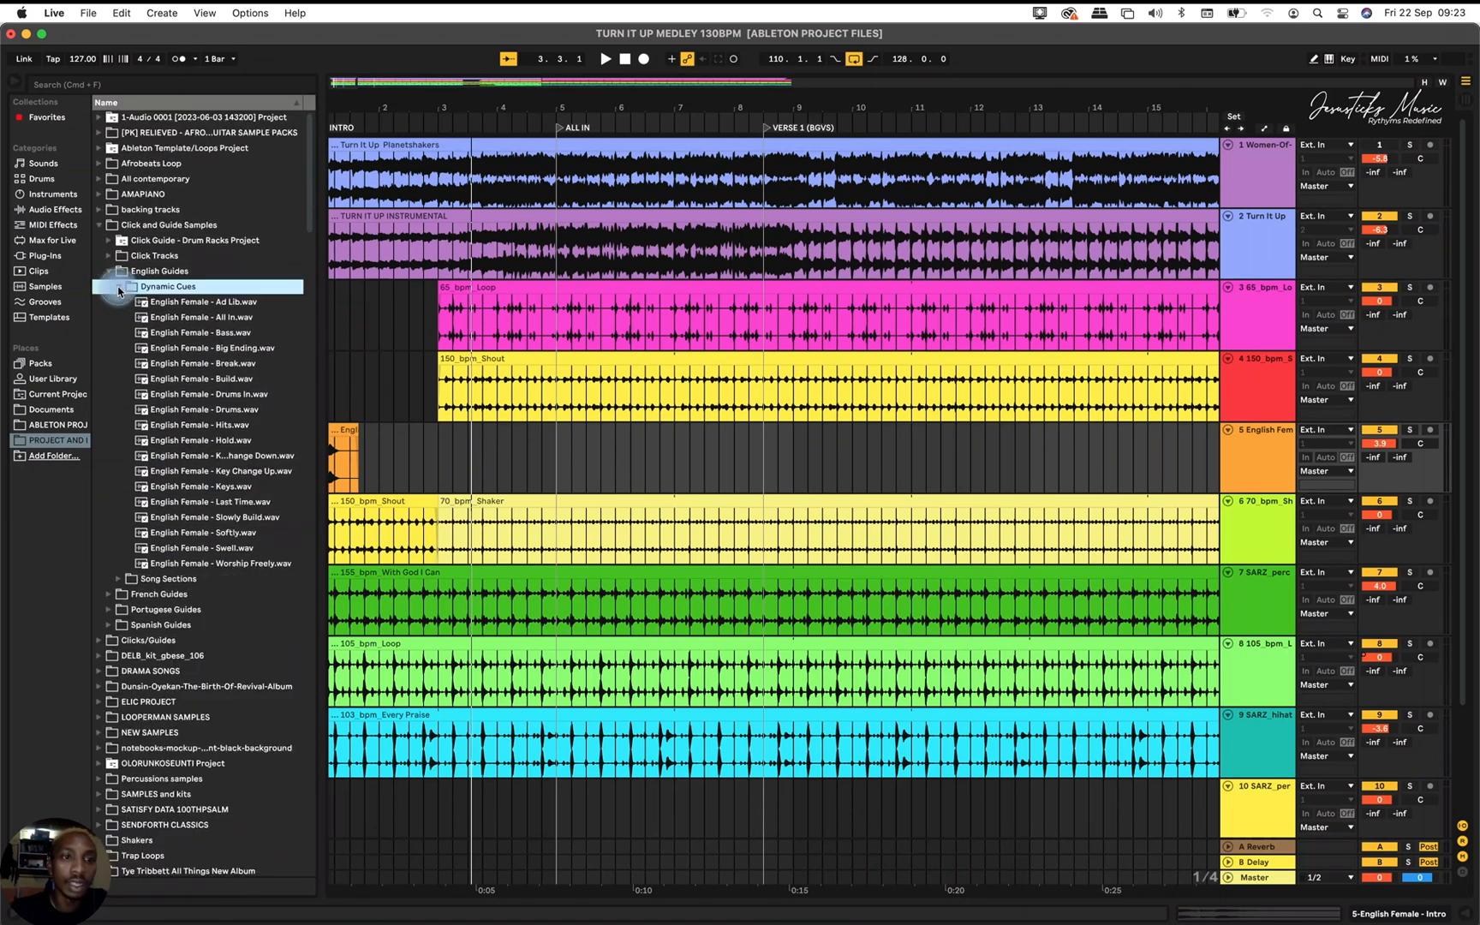
drag(214, 321, 537, 454)
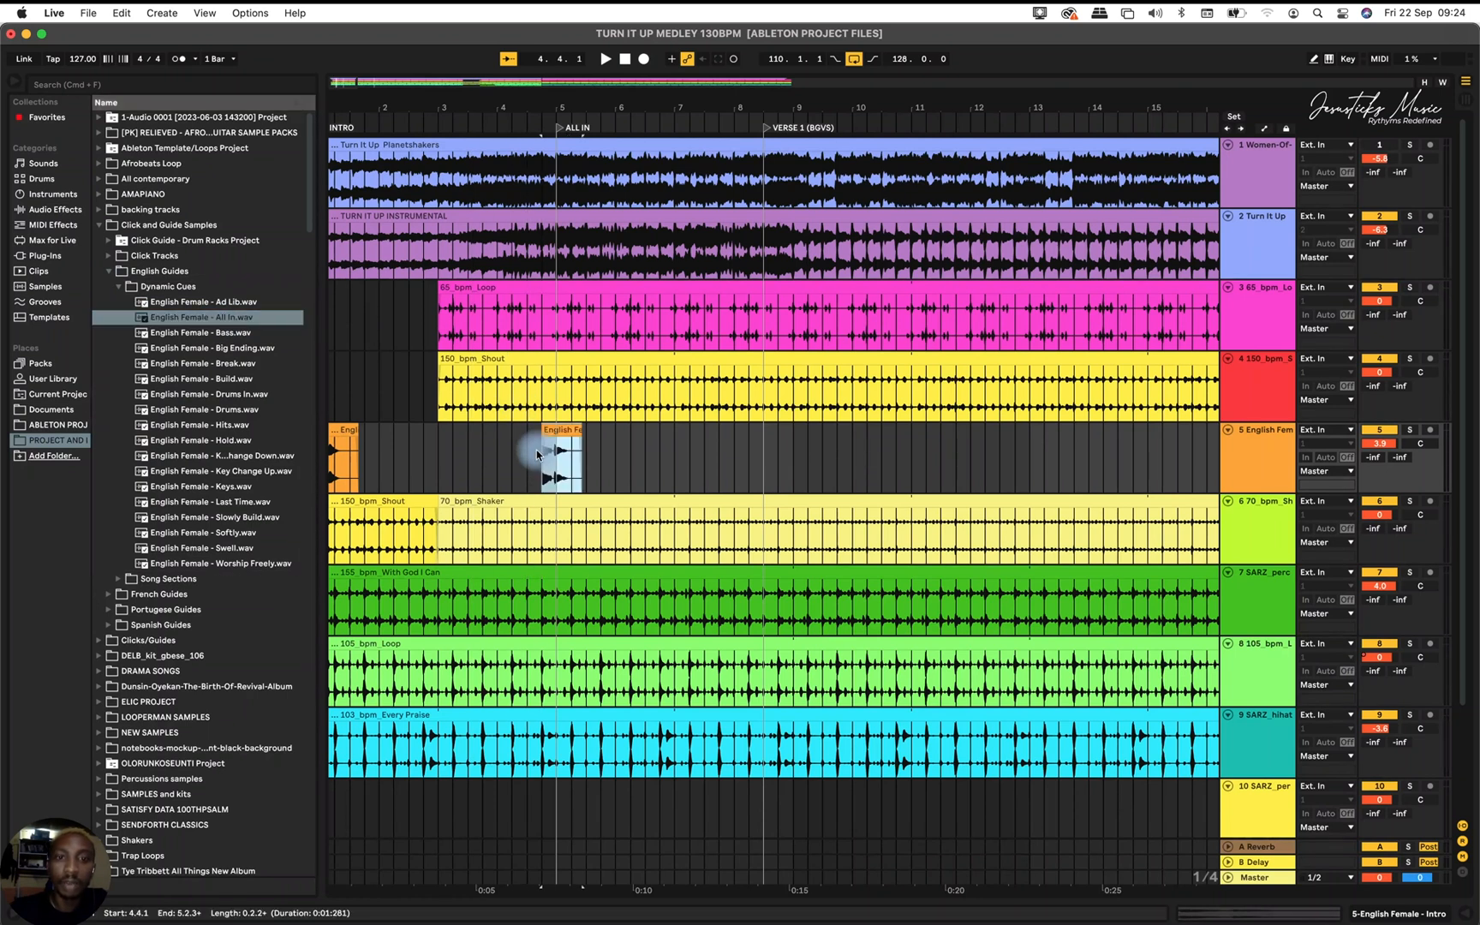
click(526, 461)
key(space)
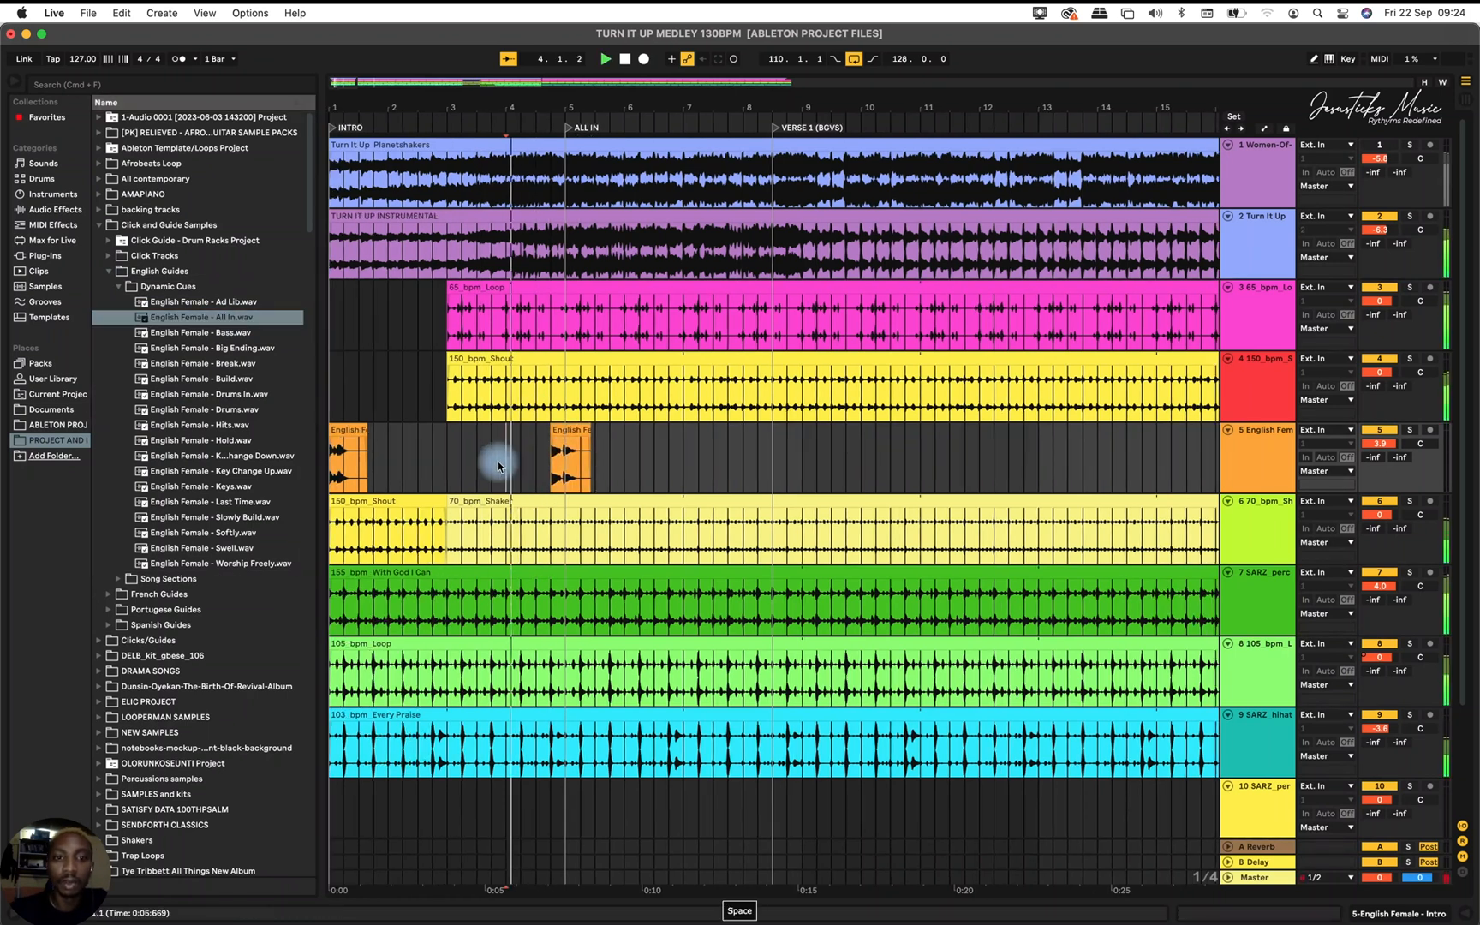
Move the All In cue clip to start at 4.3.1, trim its end to 5.1.1 at the ALL IN locator and play from bar 3.
click(560, 428)
key(space)
drag(560, 428, 543, 431)
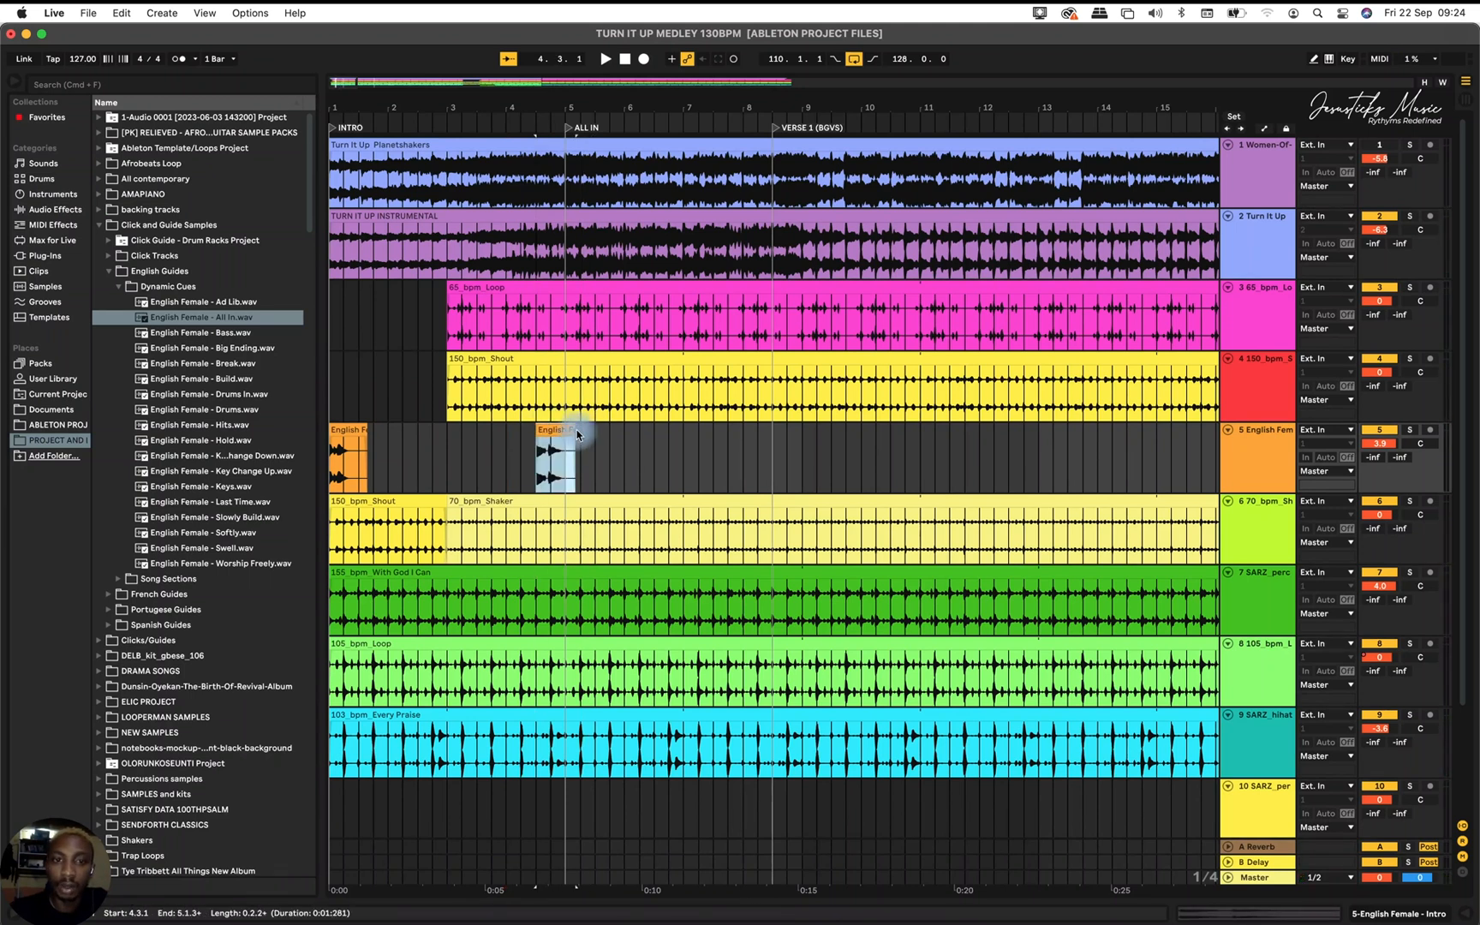
click(576, 434)
click(566, 432)
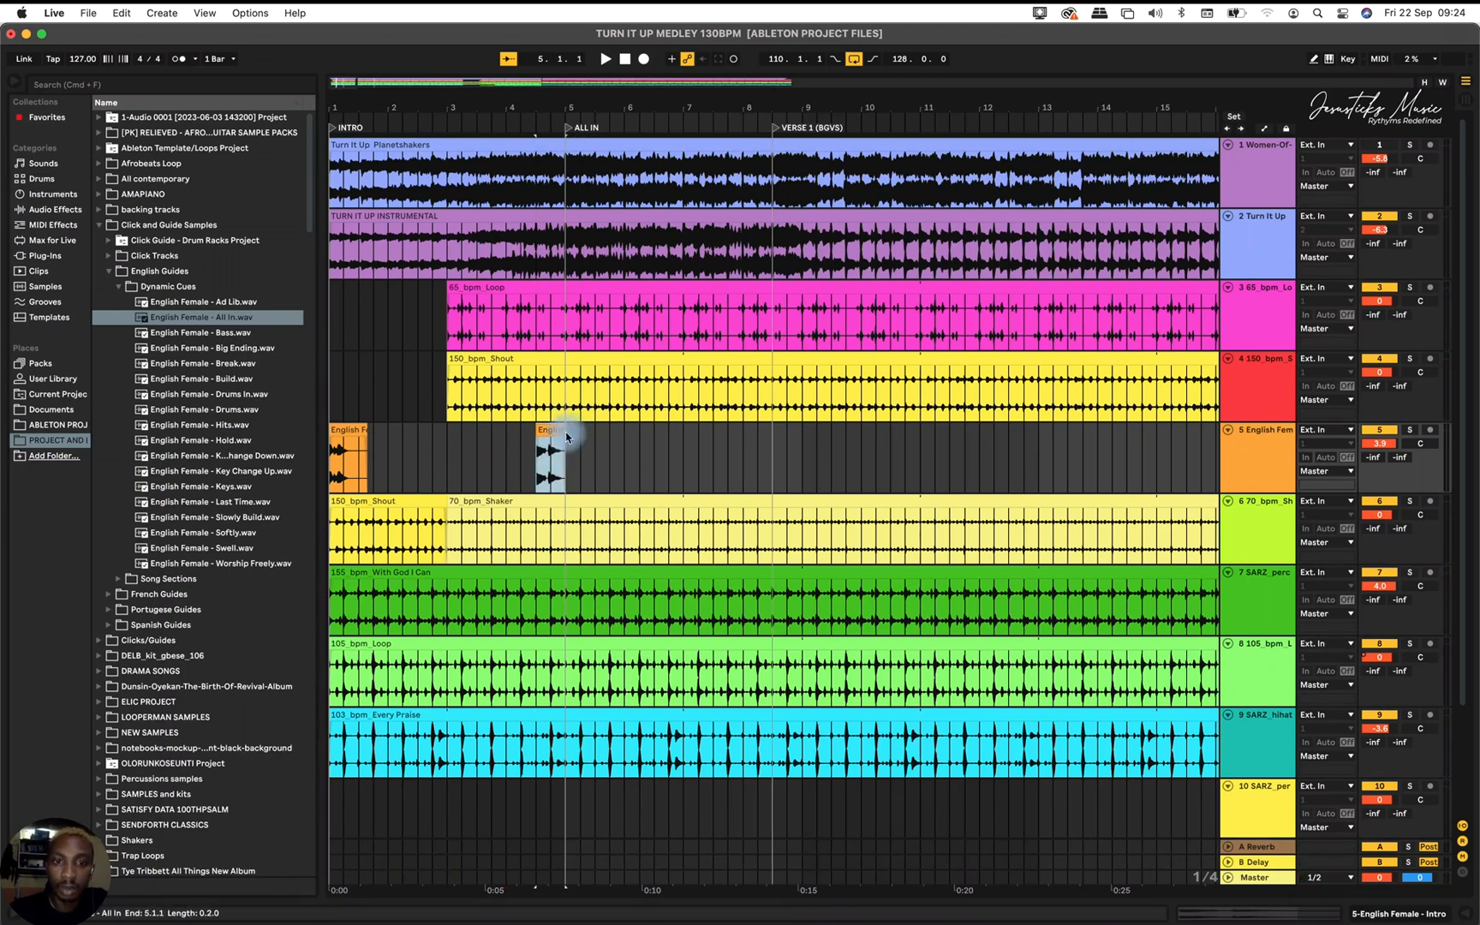
click(448, 454)
key(space)
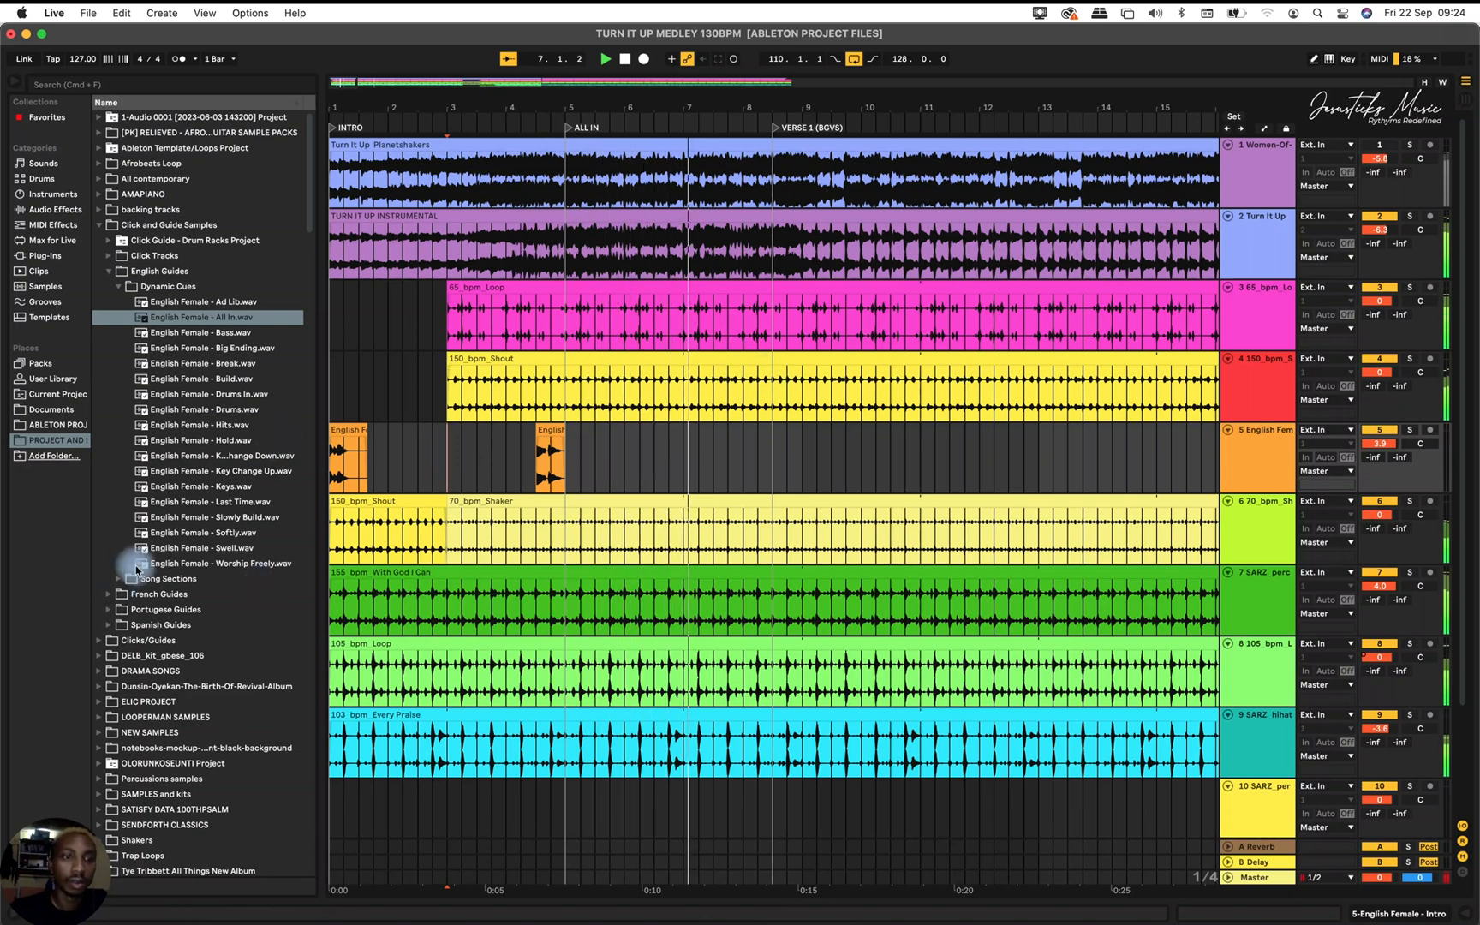
Place English Female - Verse 1.wav from the Song Sections folder at bar 8 on track 5 and play the lead-in to VERSE 1 (BGVS).
click(116, 584)
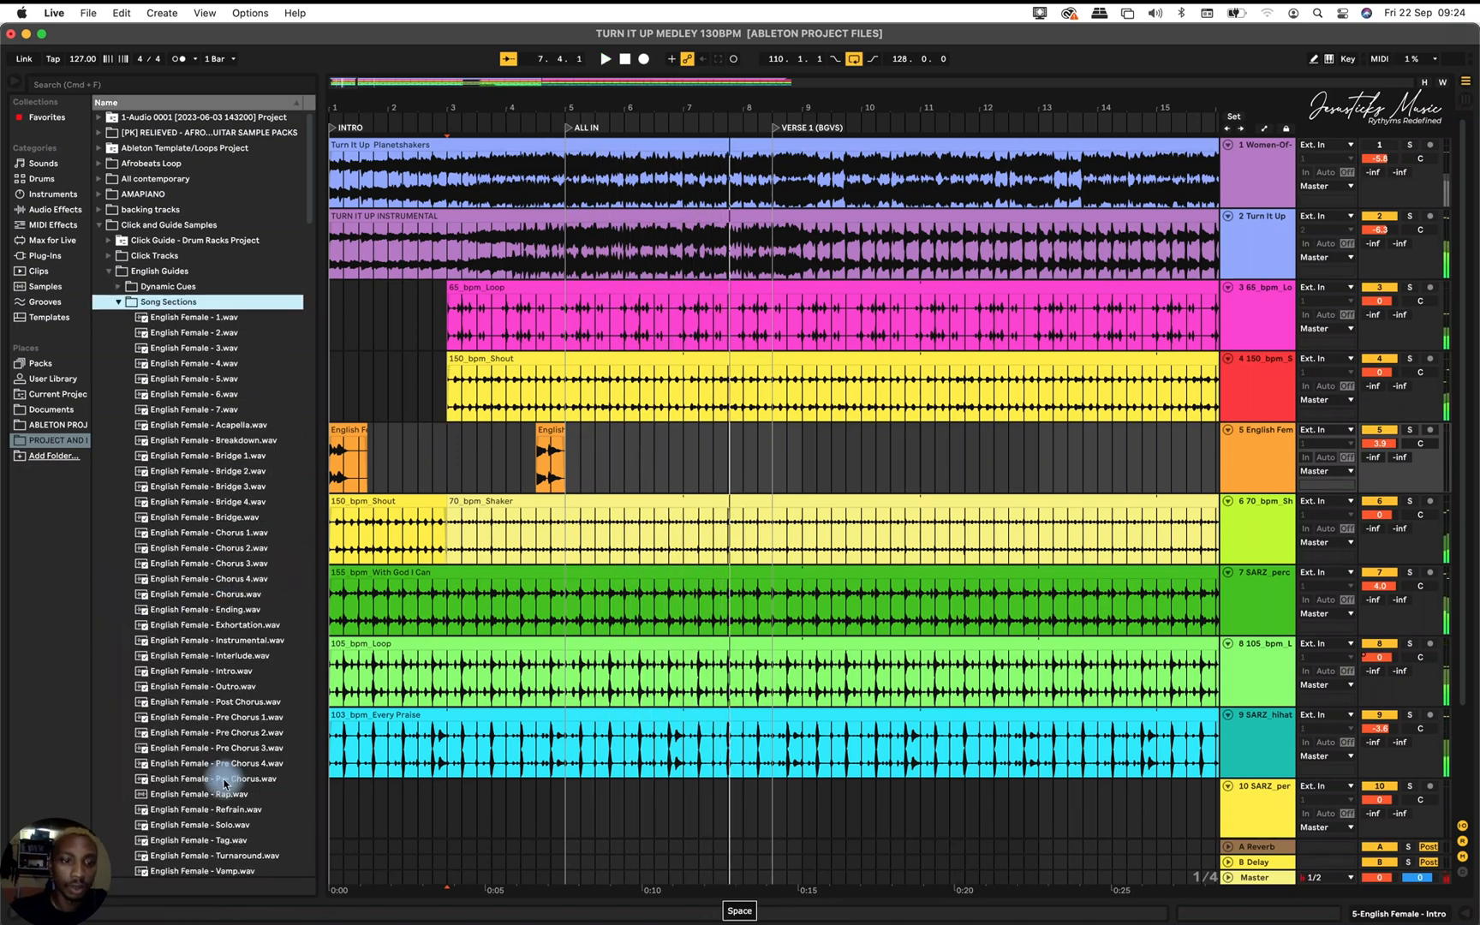
scroll(216, 394, down, 5)
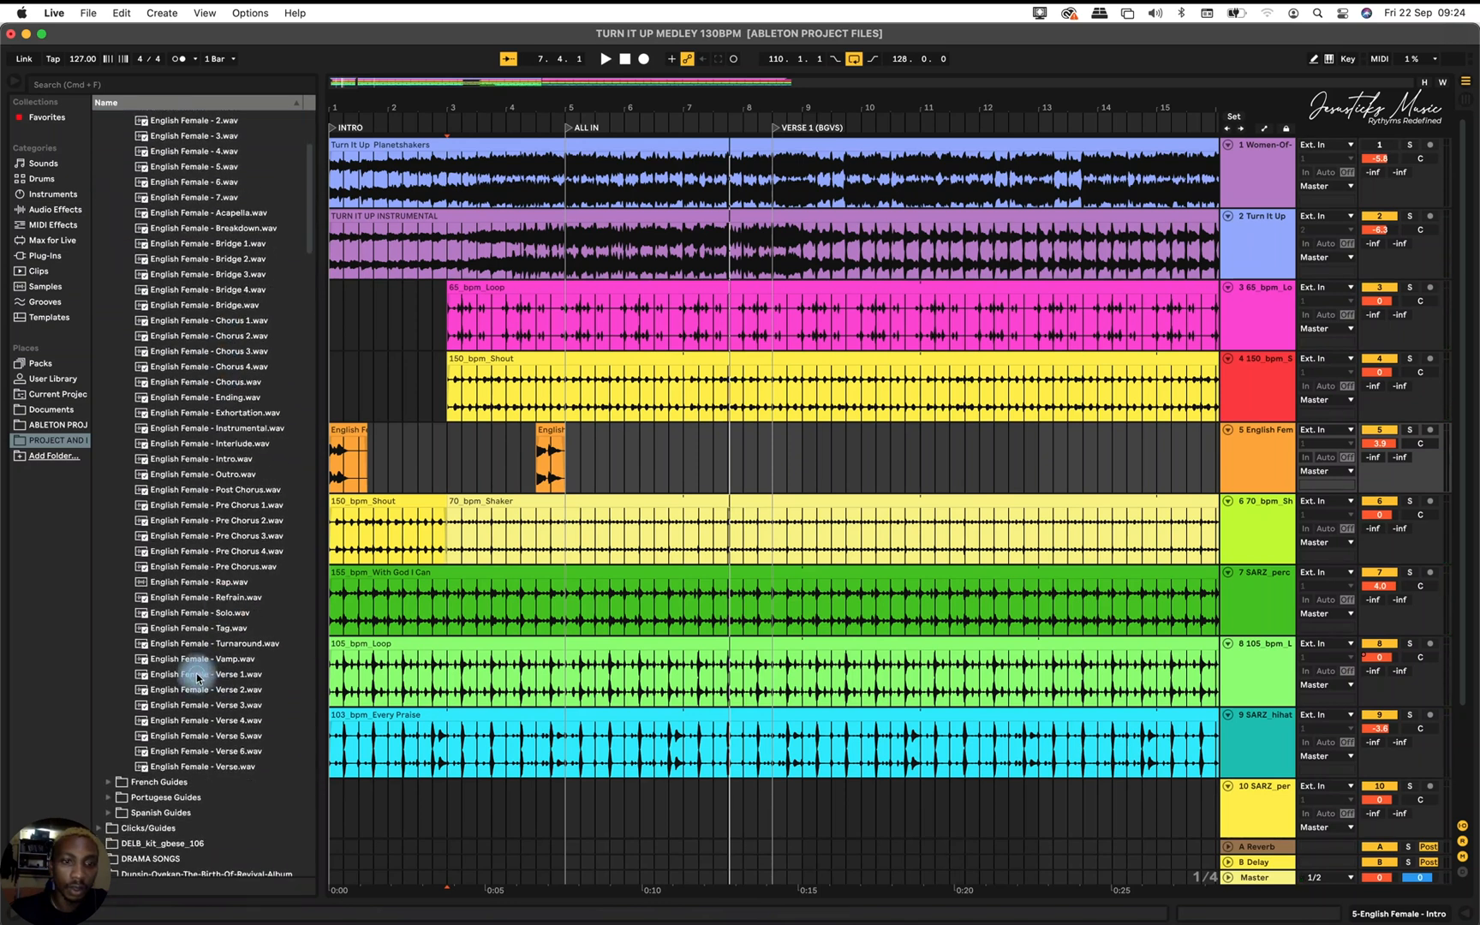
drag(197, 677, 744, 455)
click(671, 467)
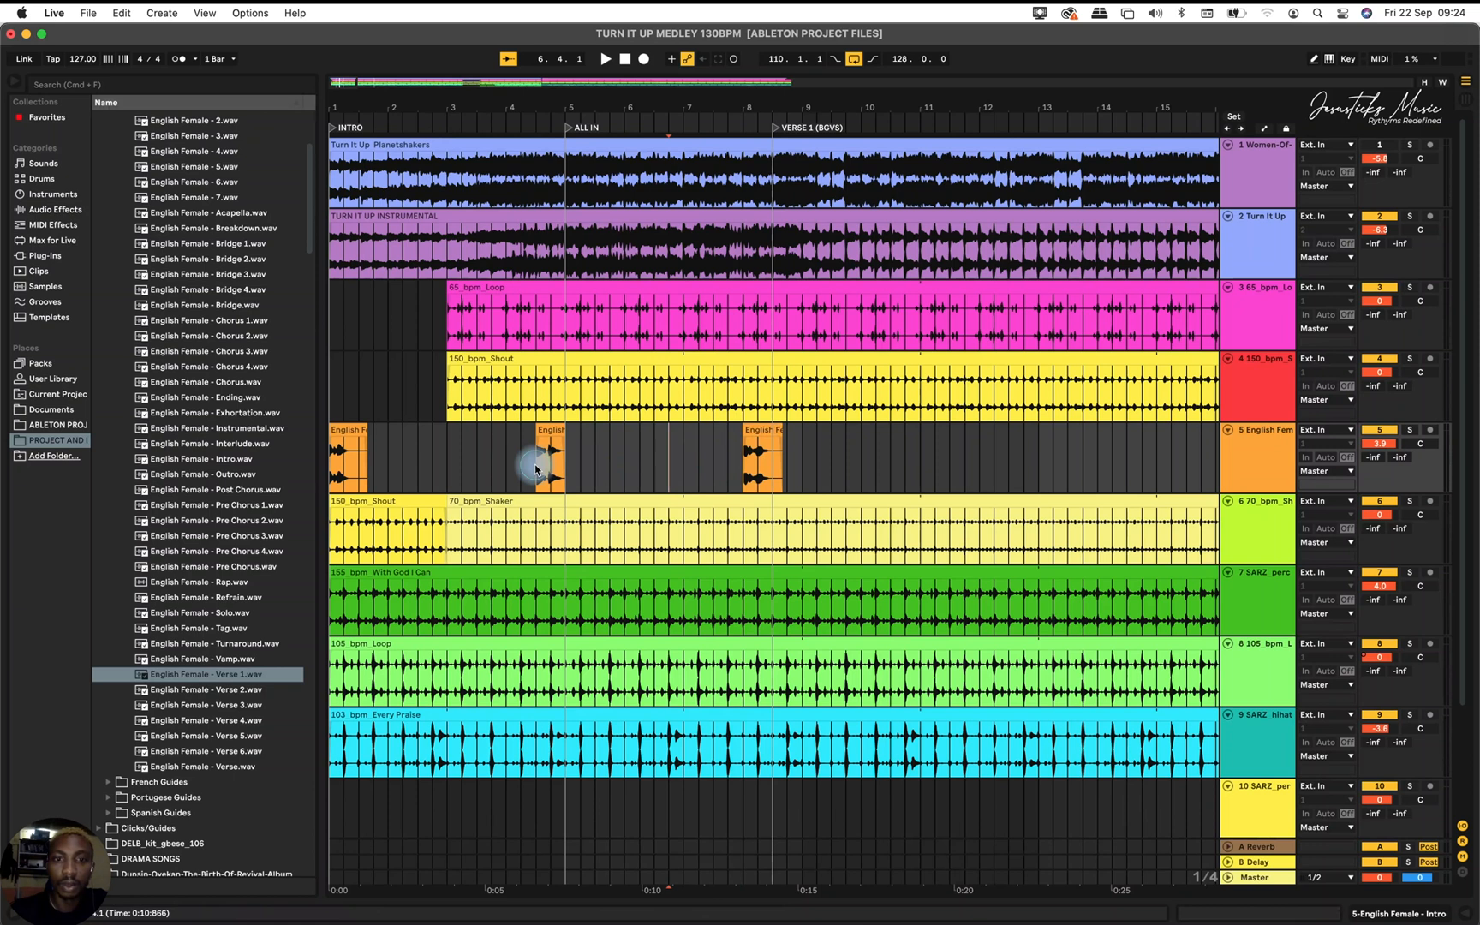
key(space)
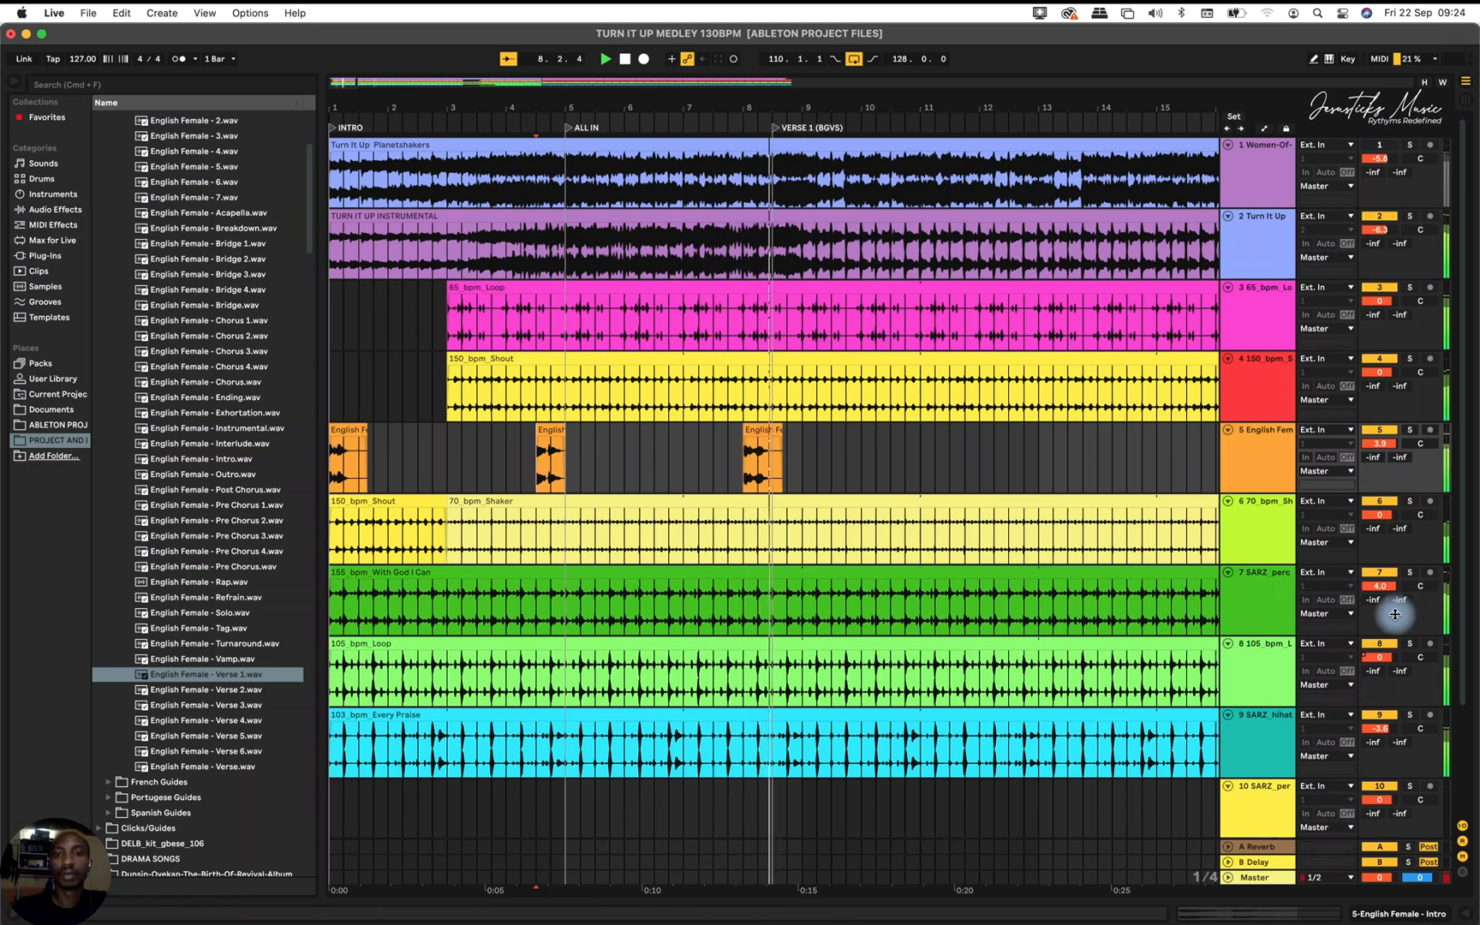
key(space)
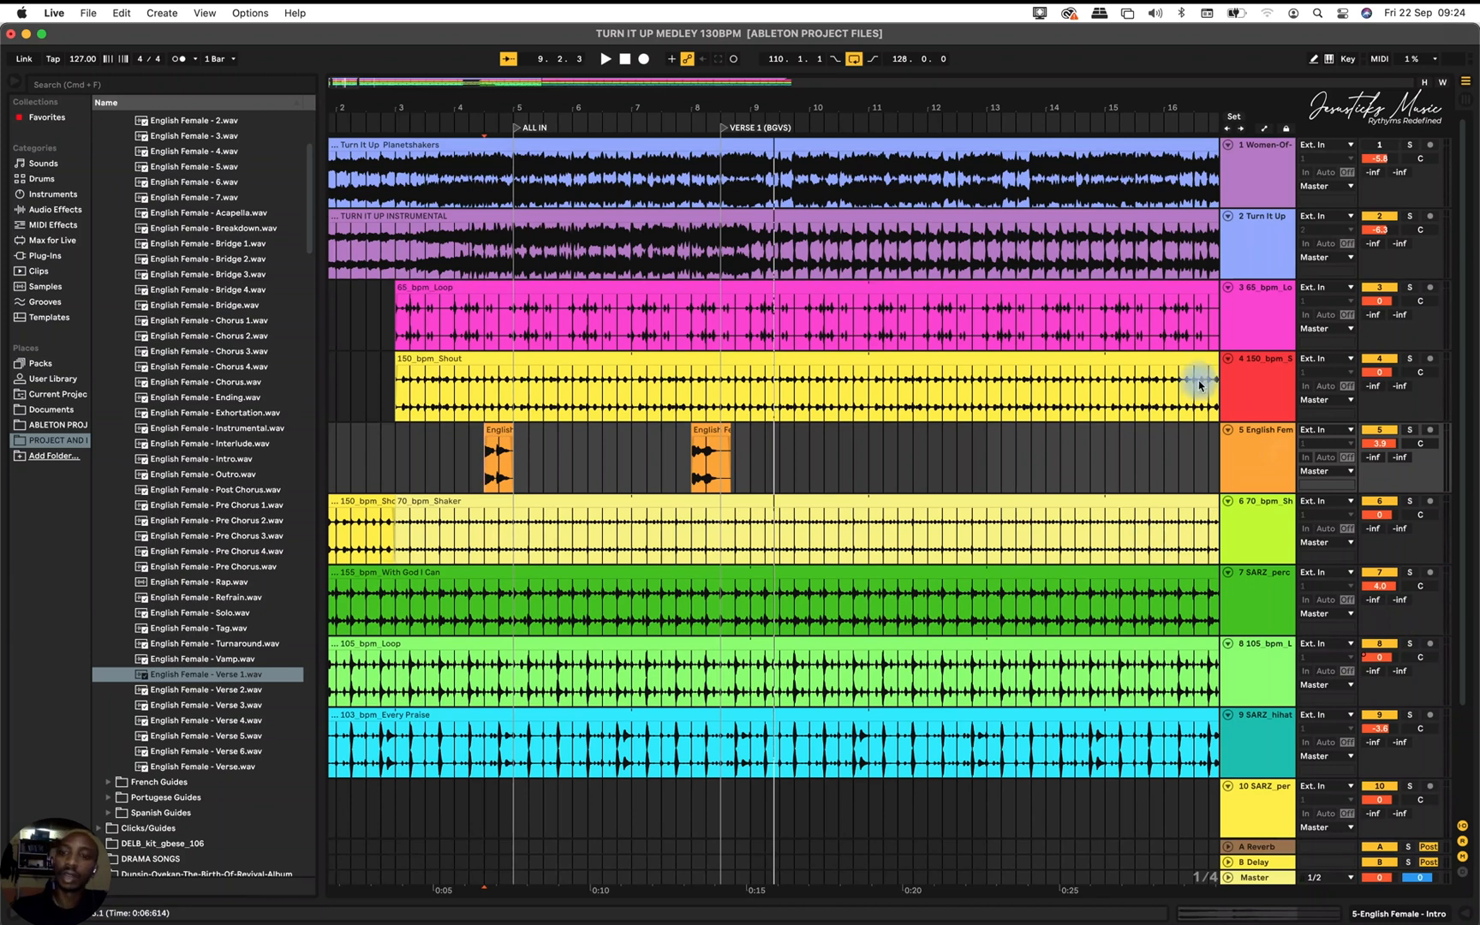
Insert a new audio track below guide track 5 and open the Click Tracks folder in Click and Guide Samples.
click(1265, 473)
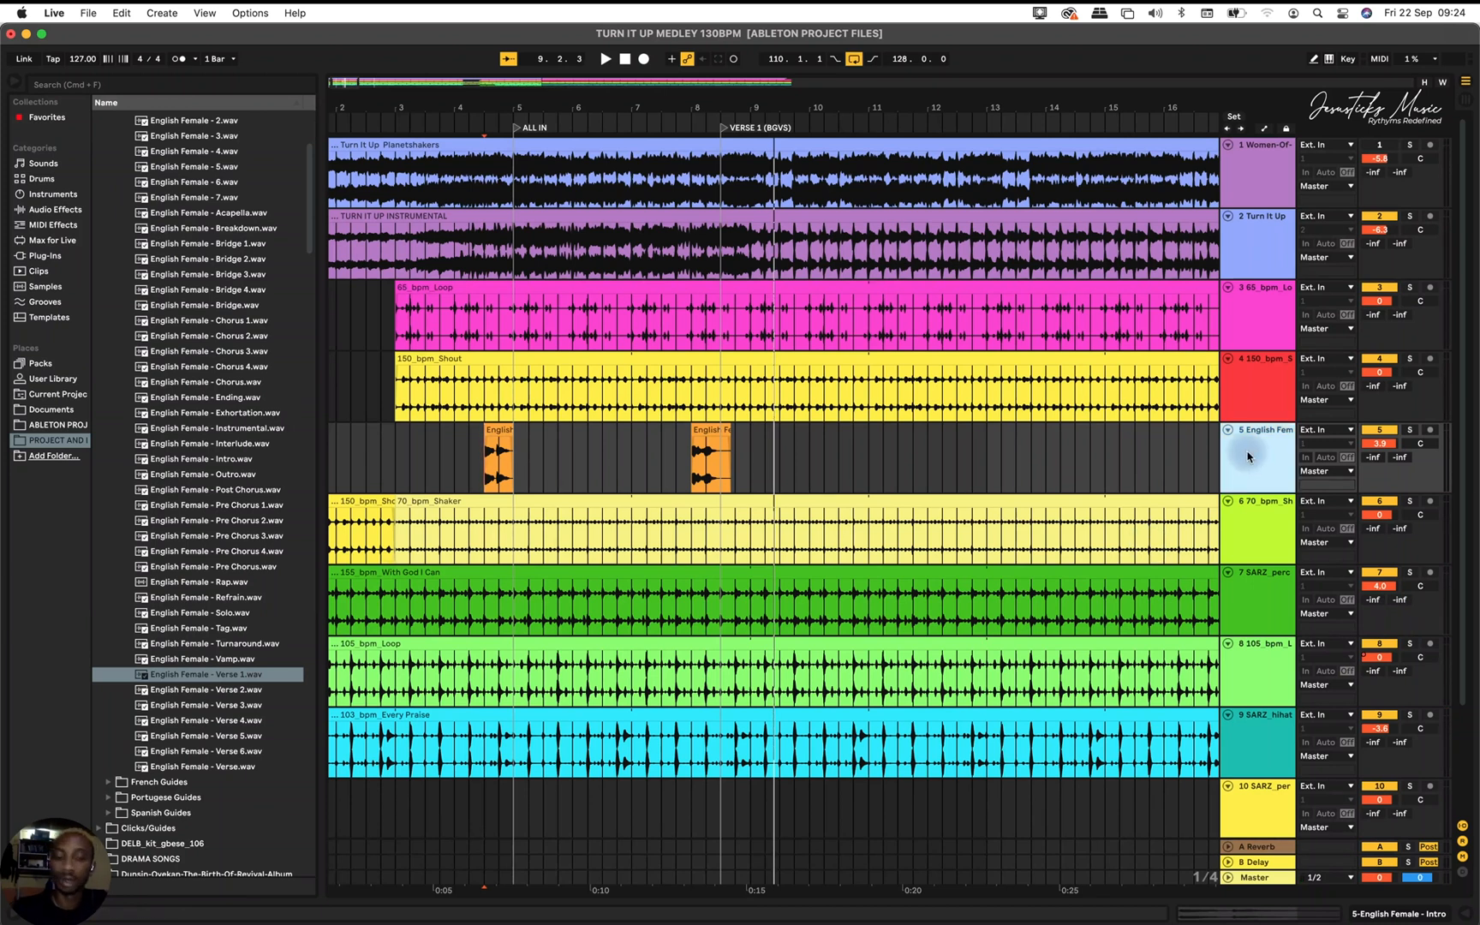
key(super+t)
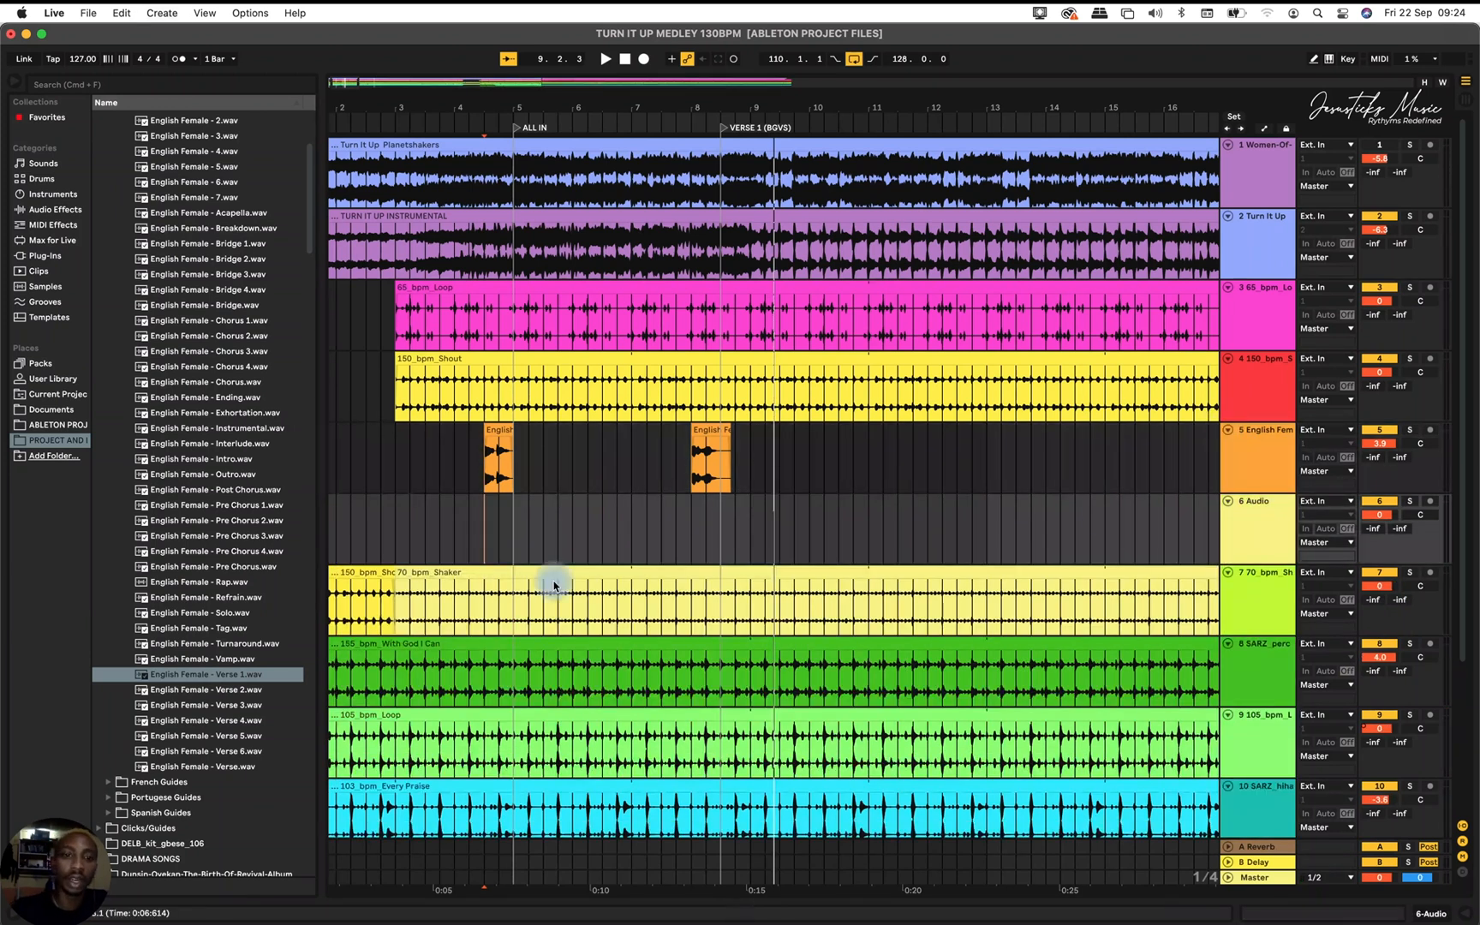
scroll(552, 582, left, 3)
scroll(197, 497, up, 5)
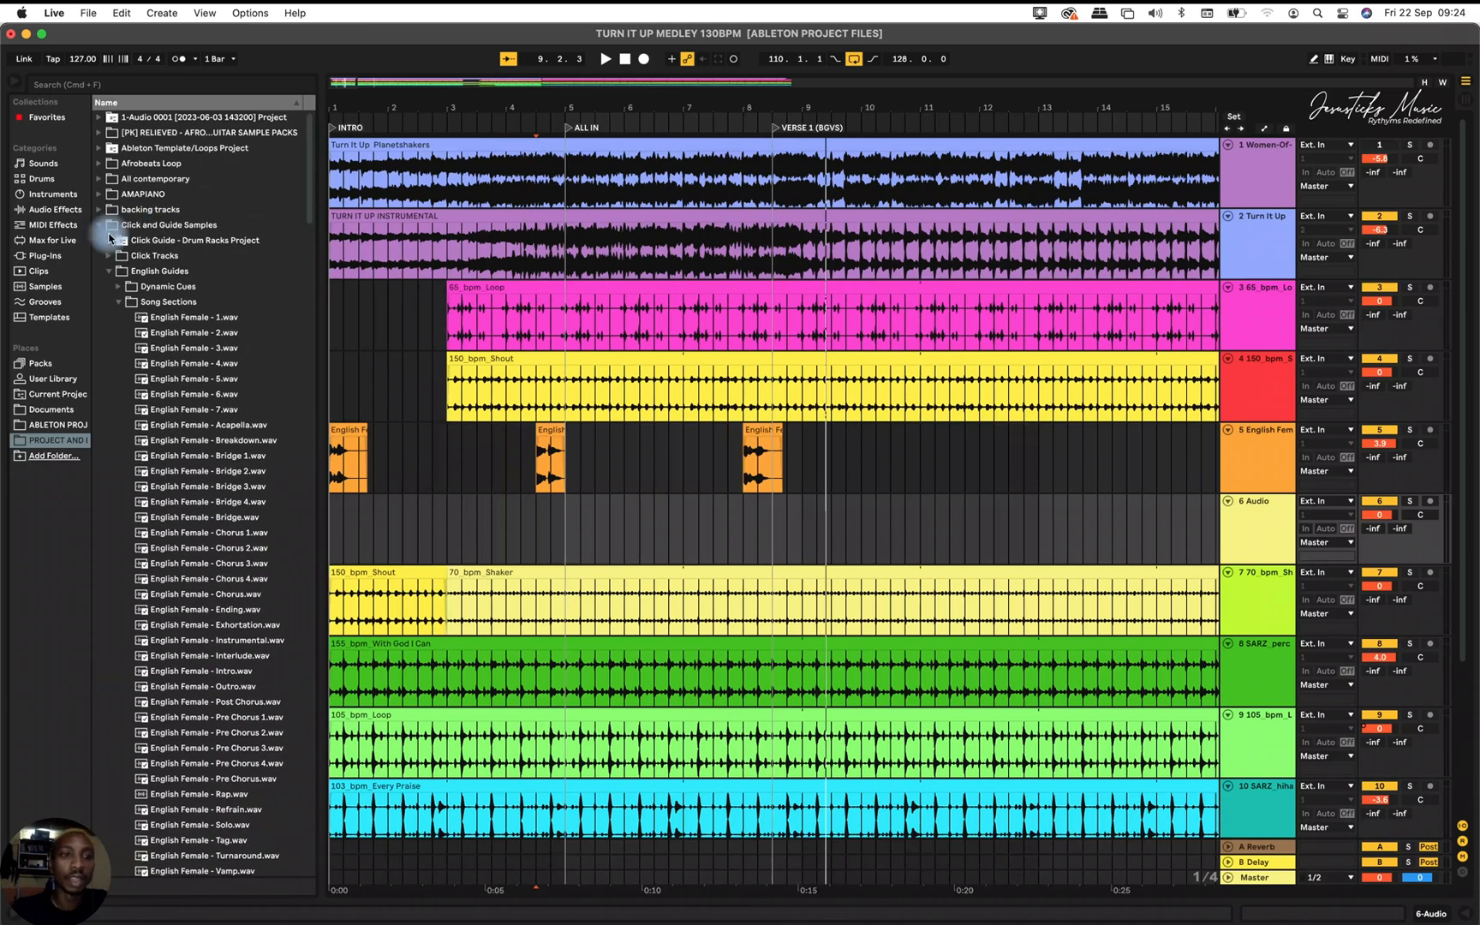
click(108, 271)
click(109, 256)
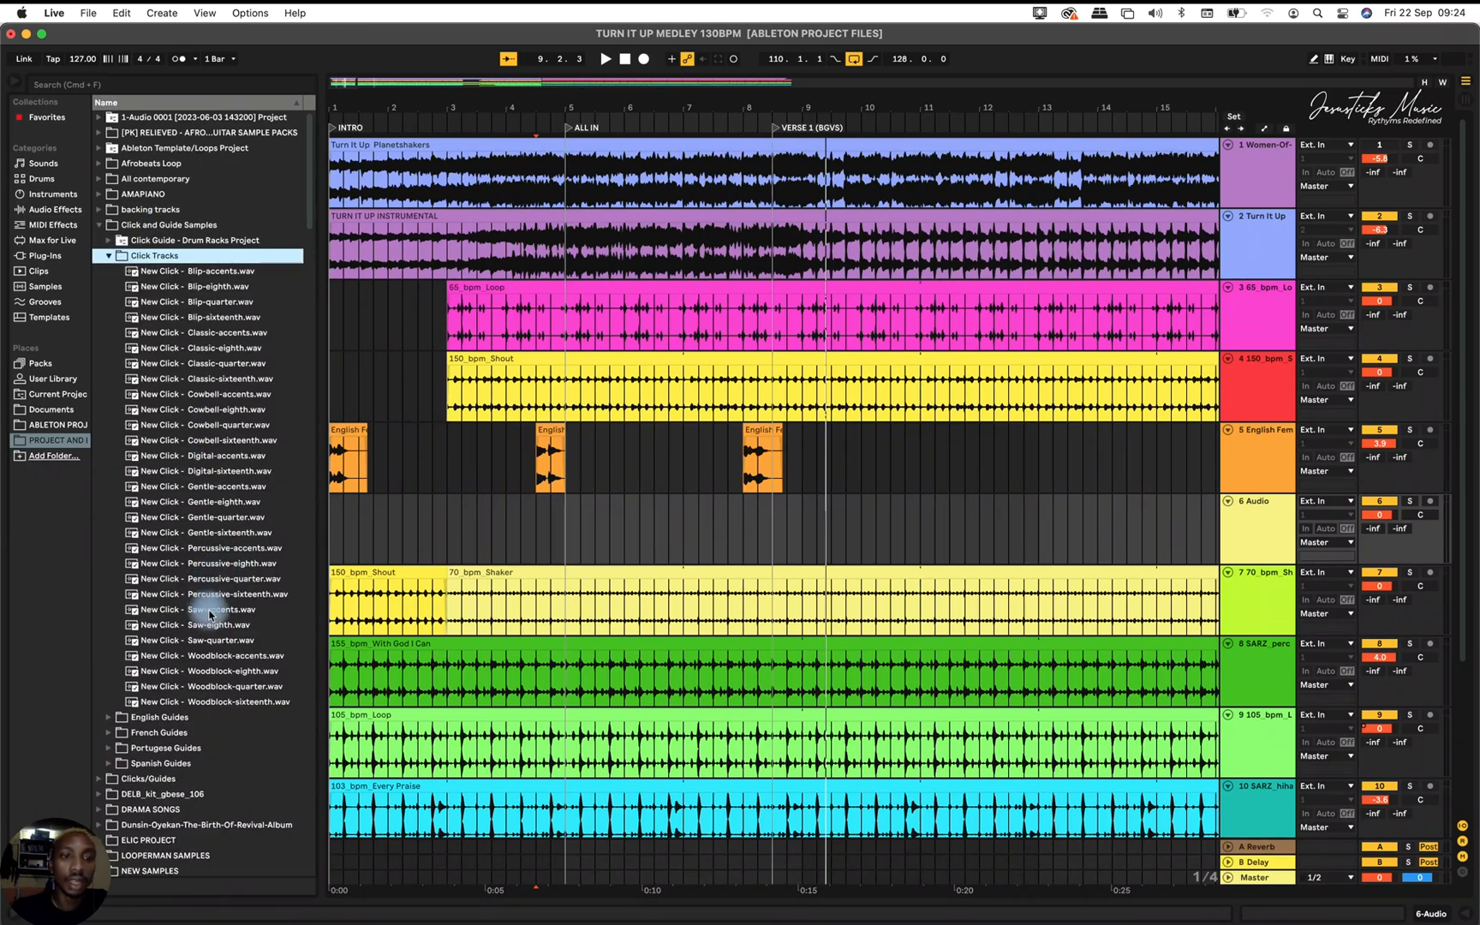
Audition the Woodblock accents, eighth, quarter and sixteenth click samples in the Click Tracks folder.
click(210, 657)
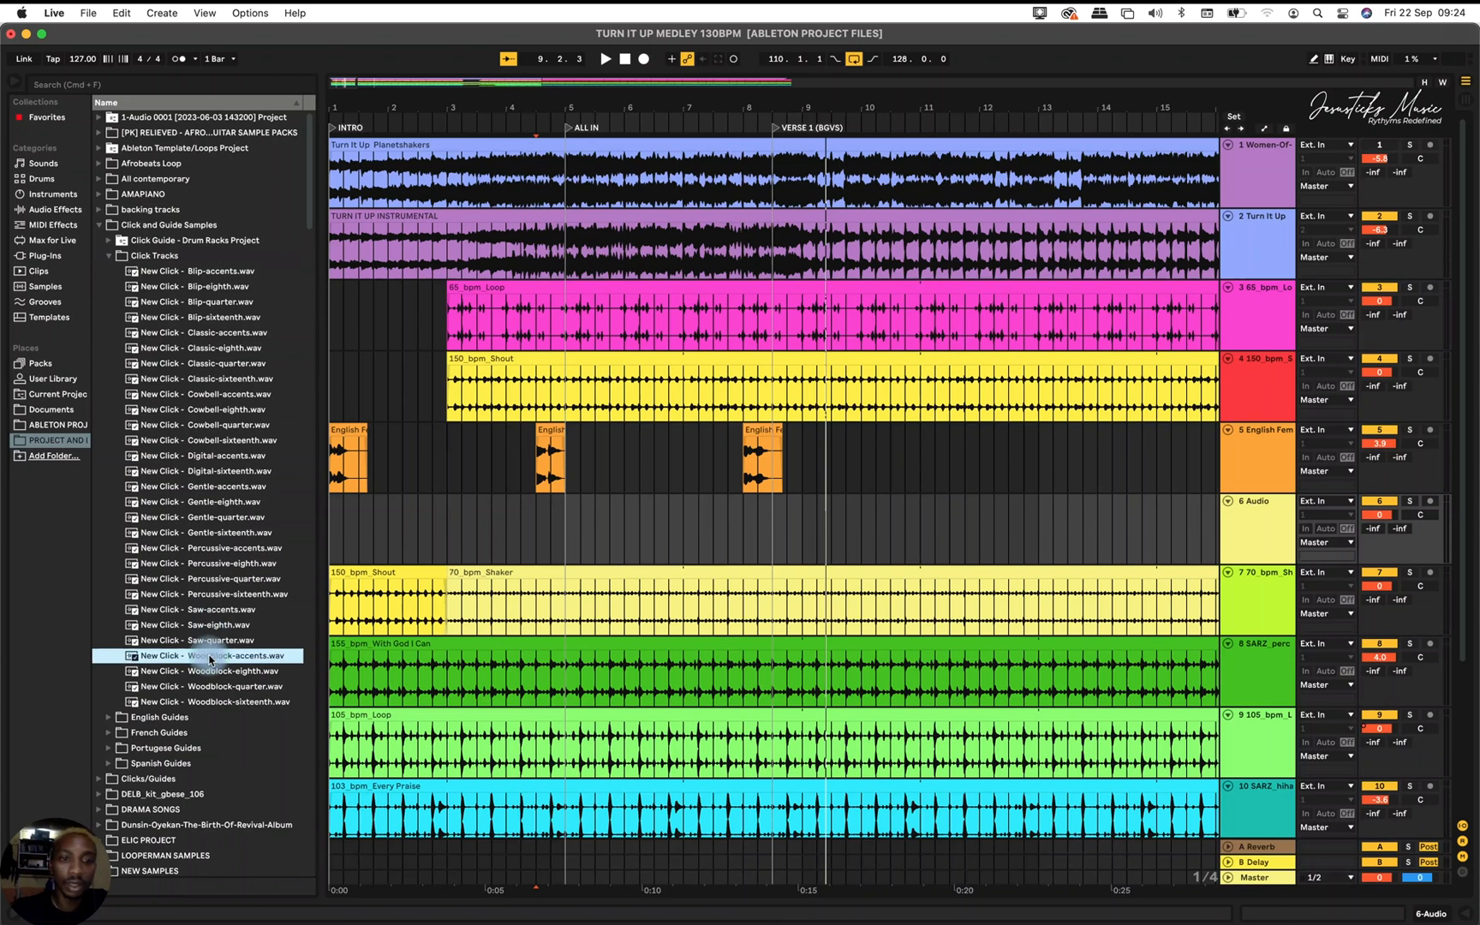
click(209, 671)
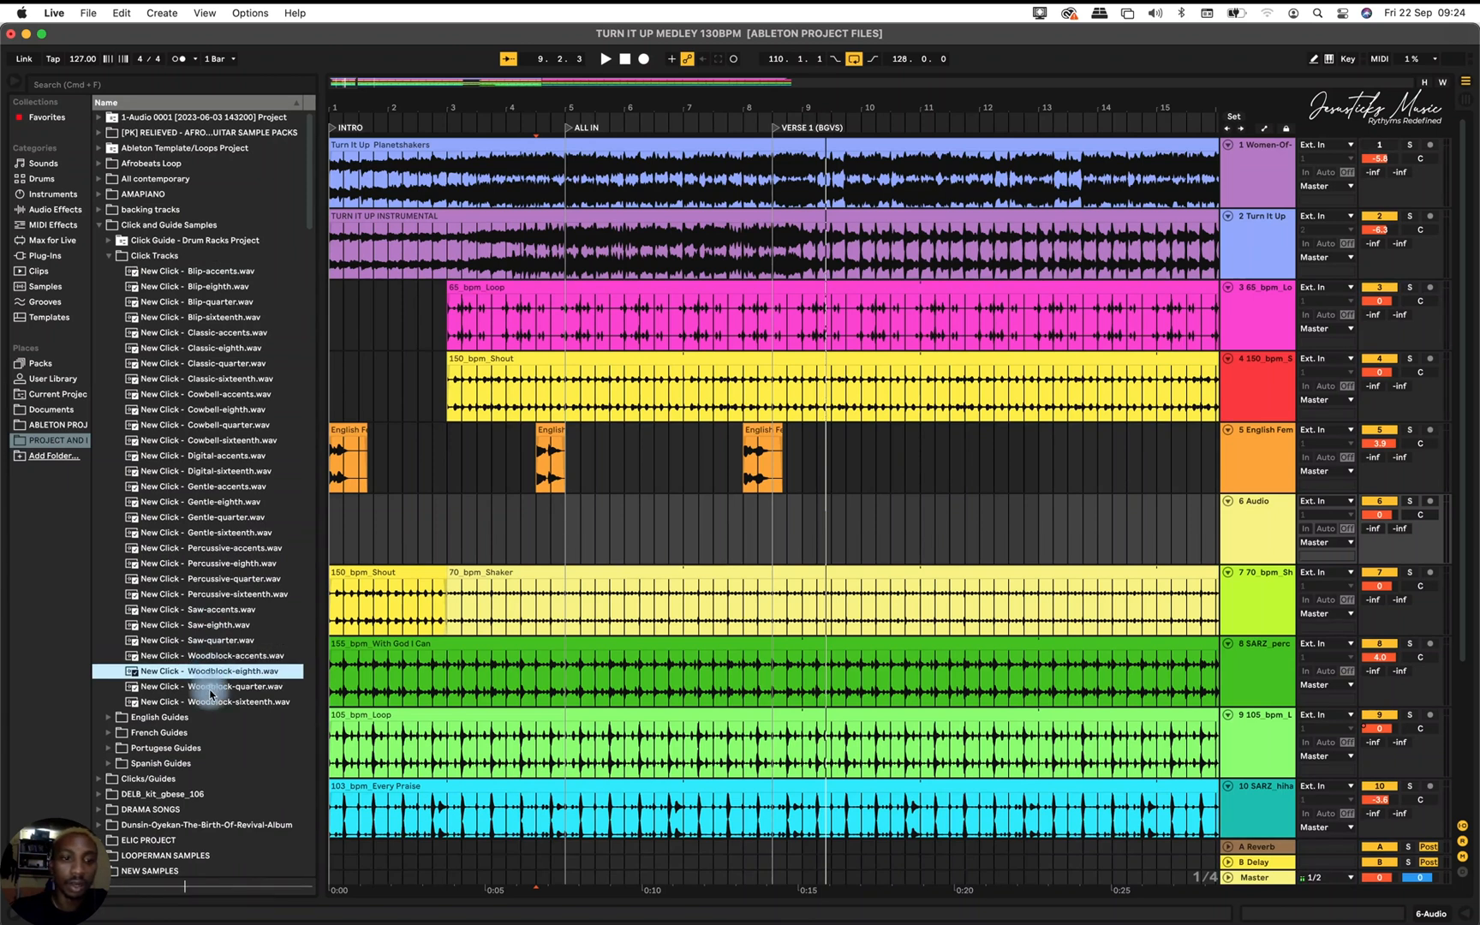
click(210, 687)
click(218, 688)
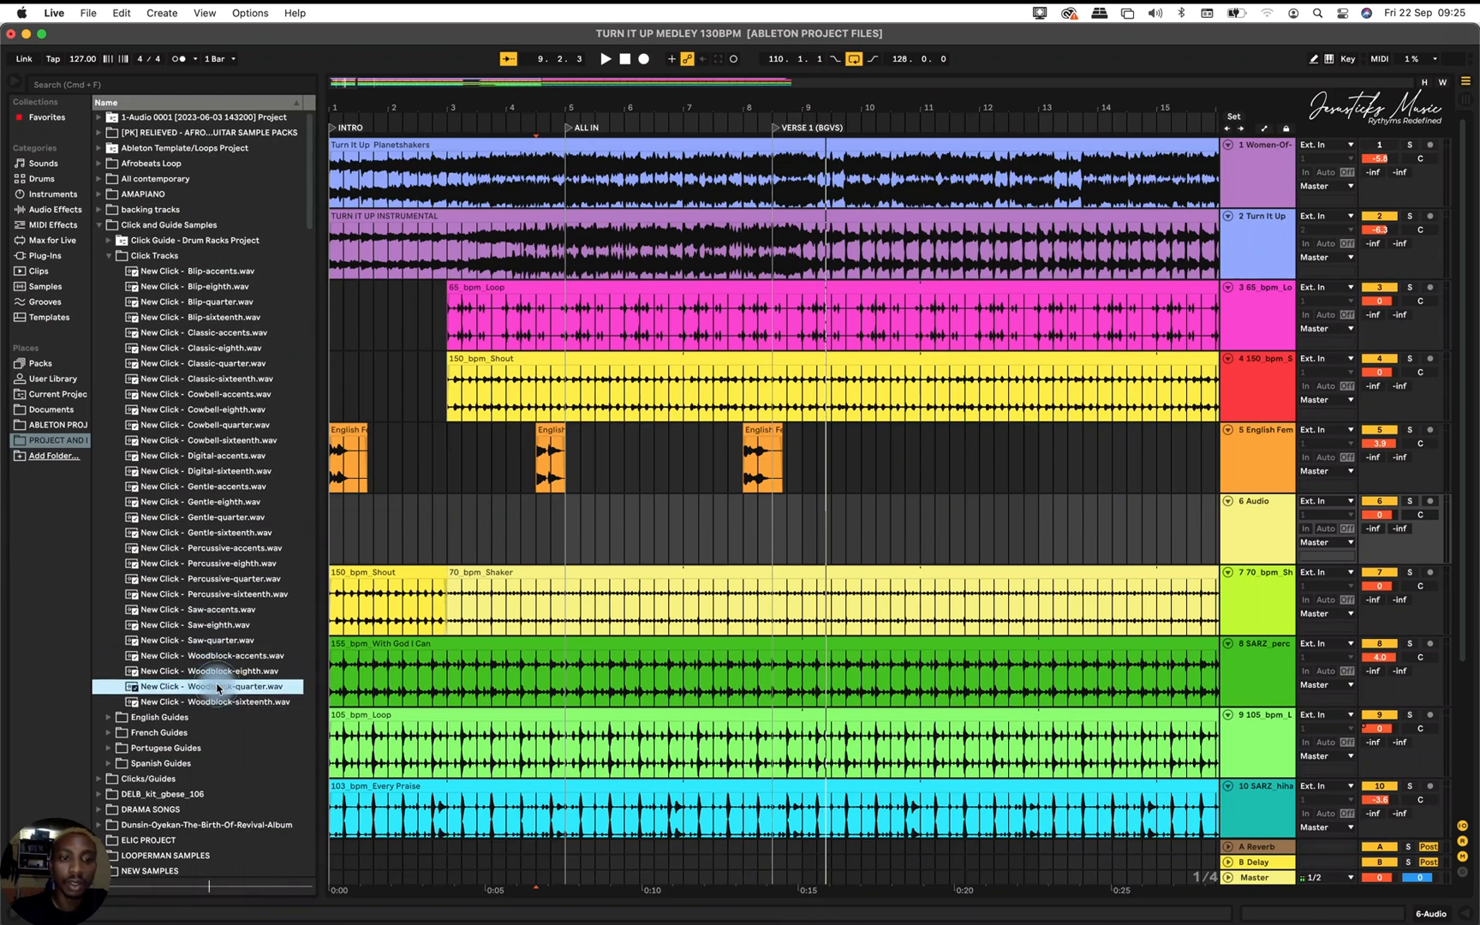
click(218, 702)
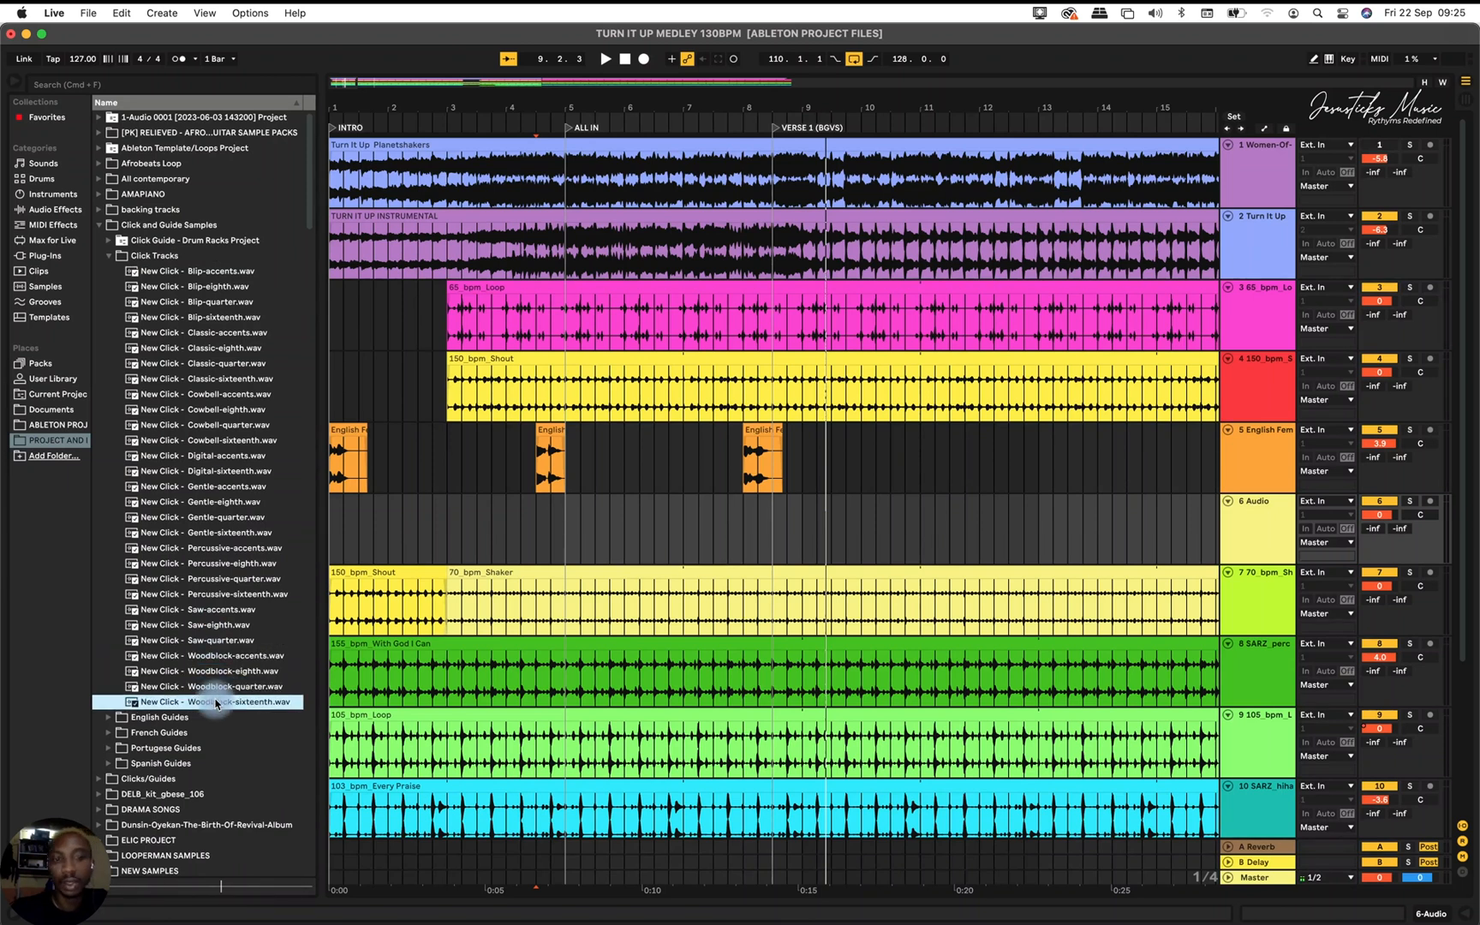
Audition the Digital, Cowbell, Classic, Blip and Gentle click samples for comparison.
click(206, 458)
click(214, 395)
click(215, 410)
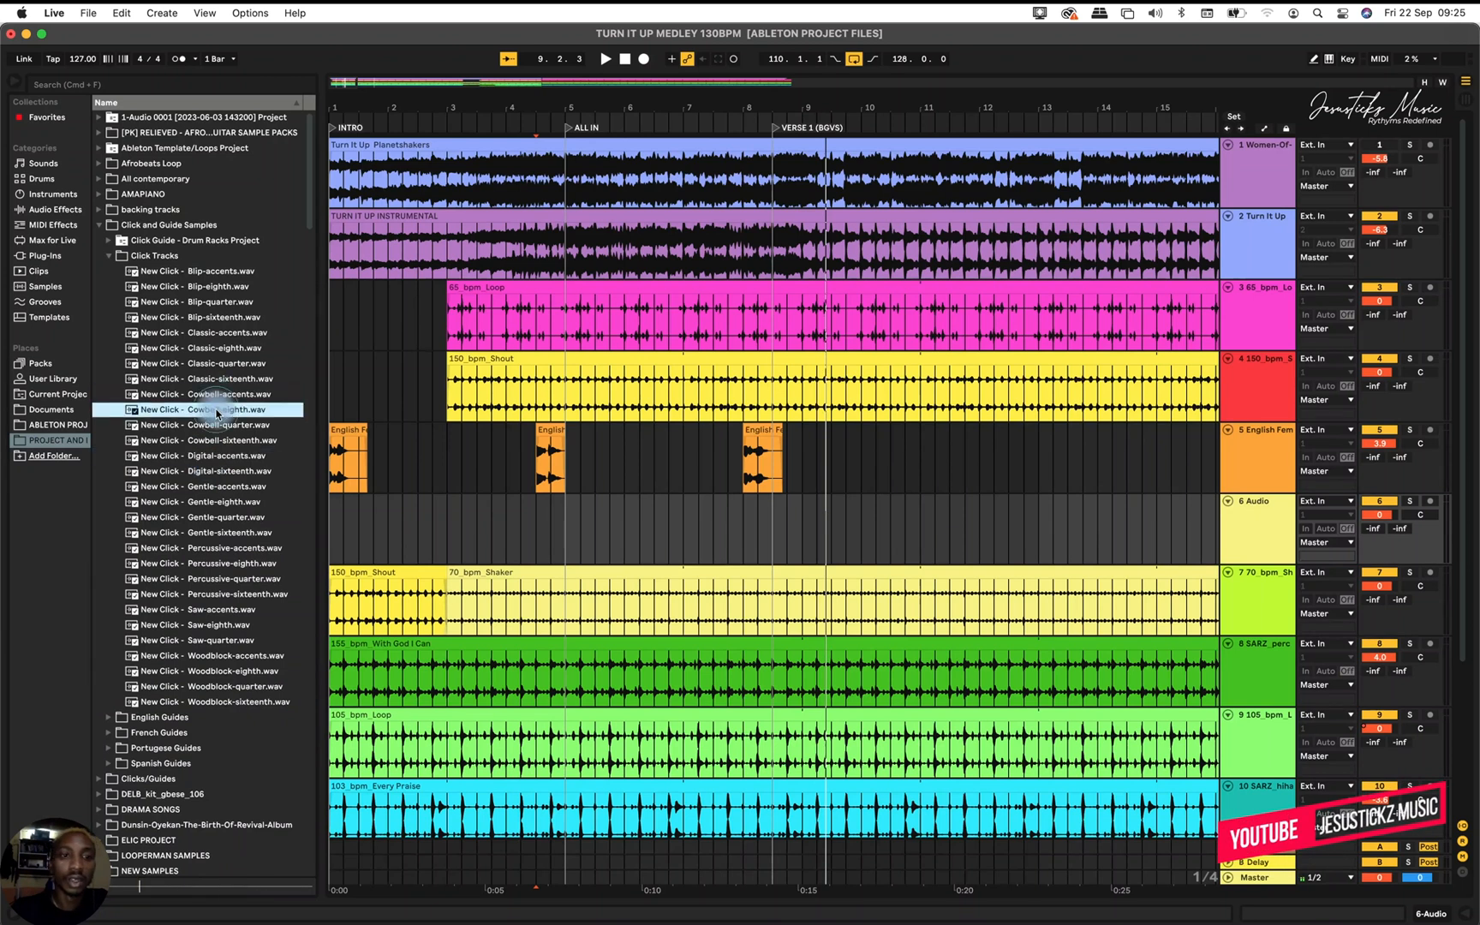
click(221, 349)
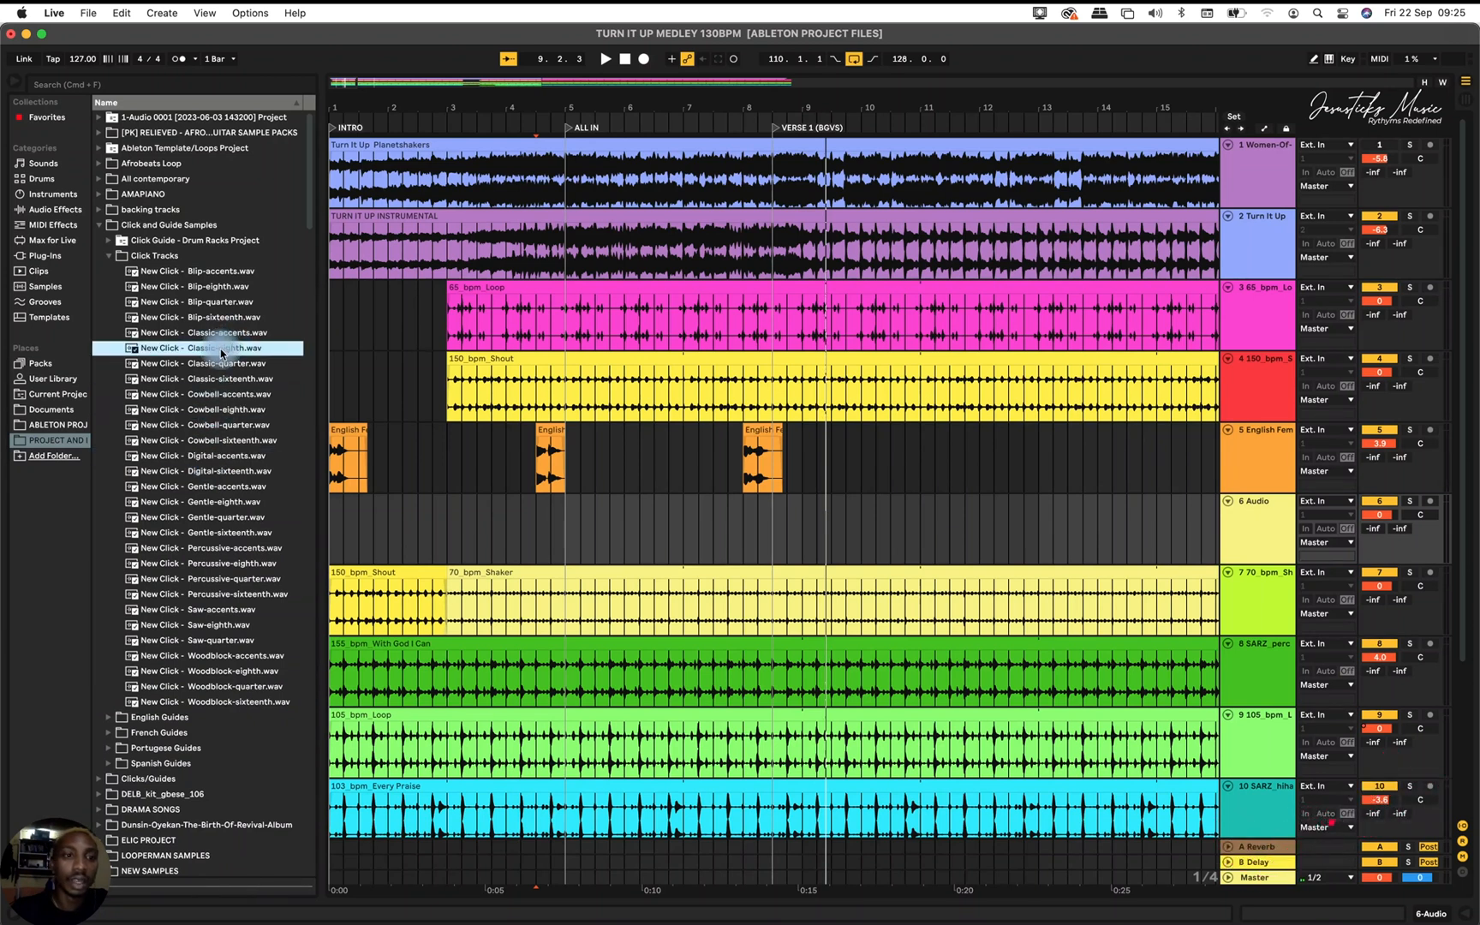
click(221, 365)
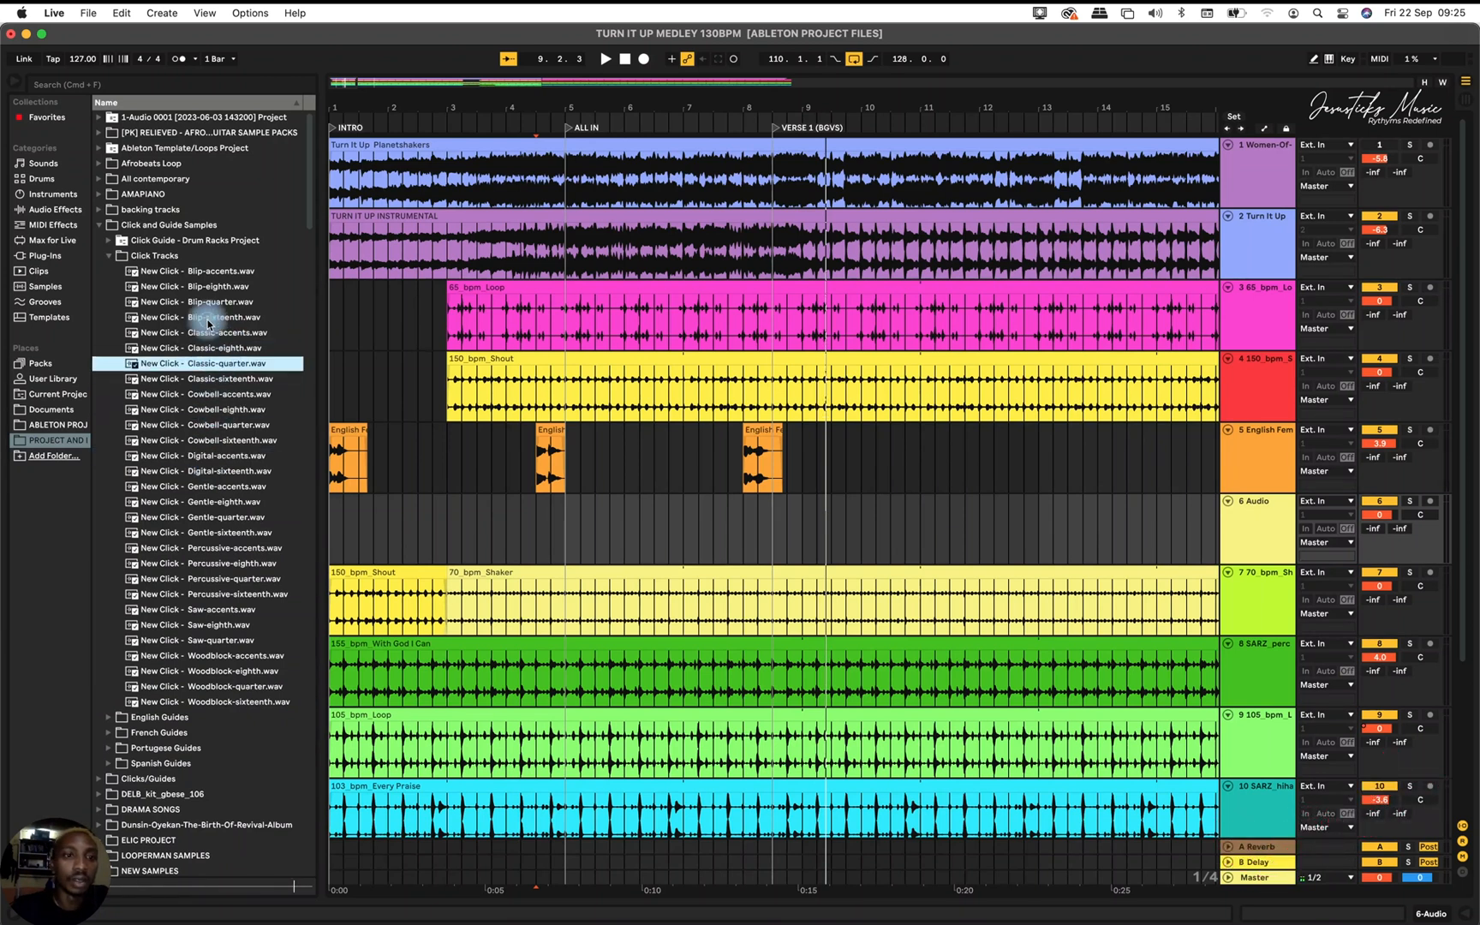
click(208, 321)
click(222, 302)
click(222, 334)
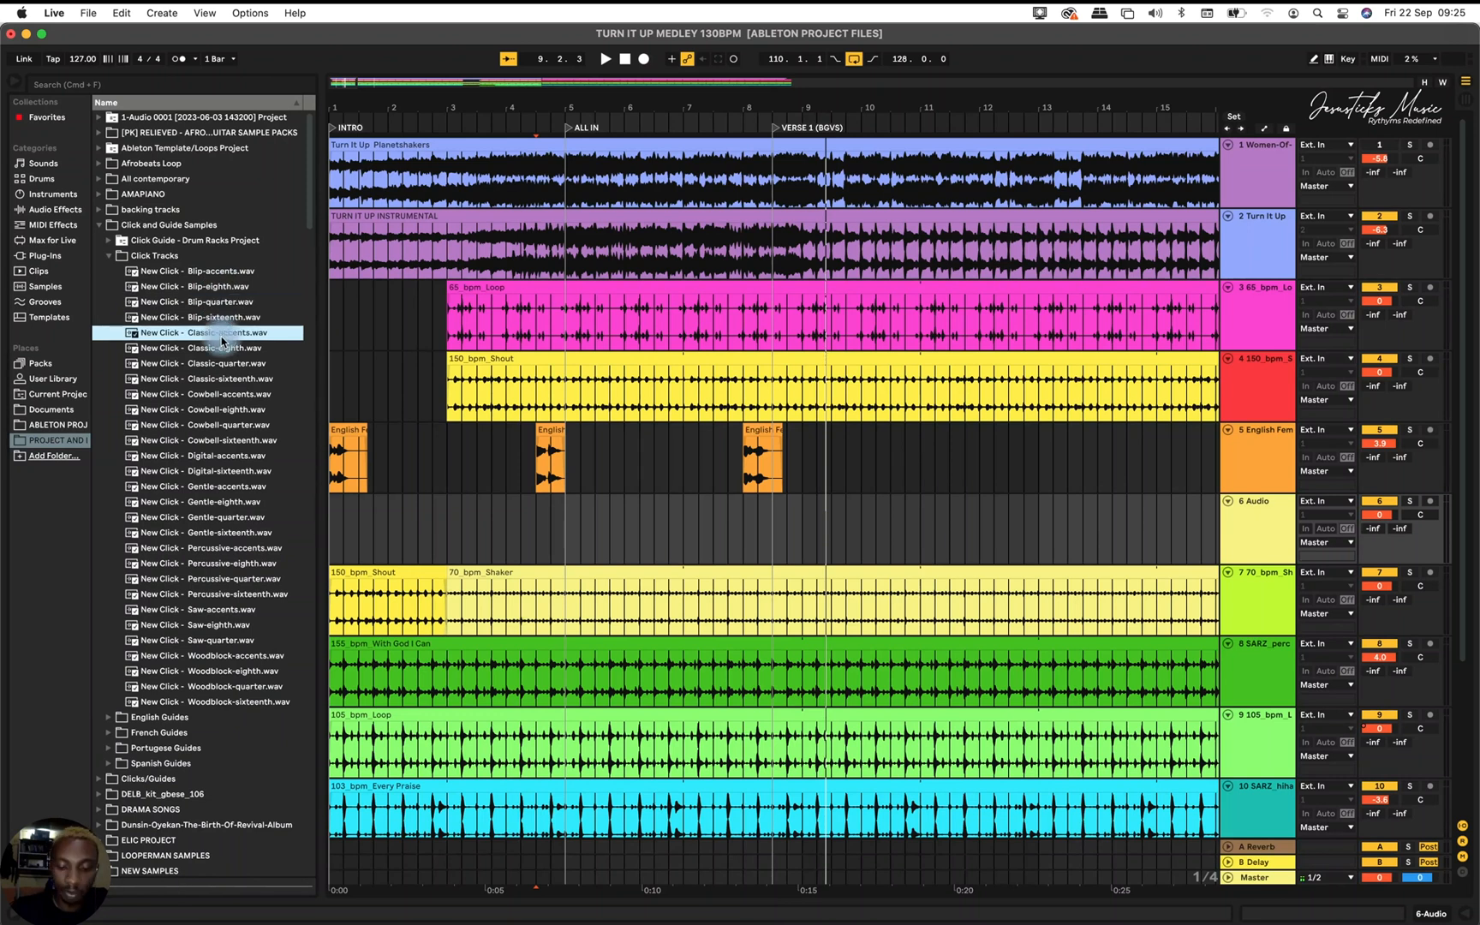
click(218, 363)
click(211, 441)
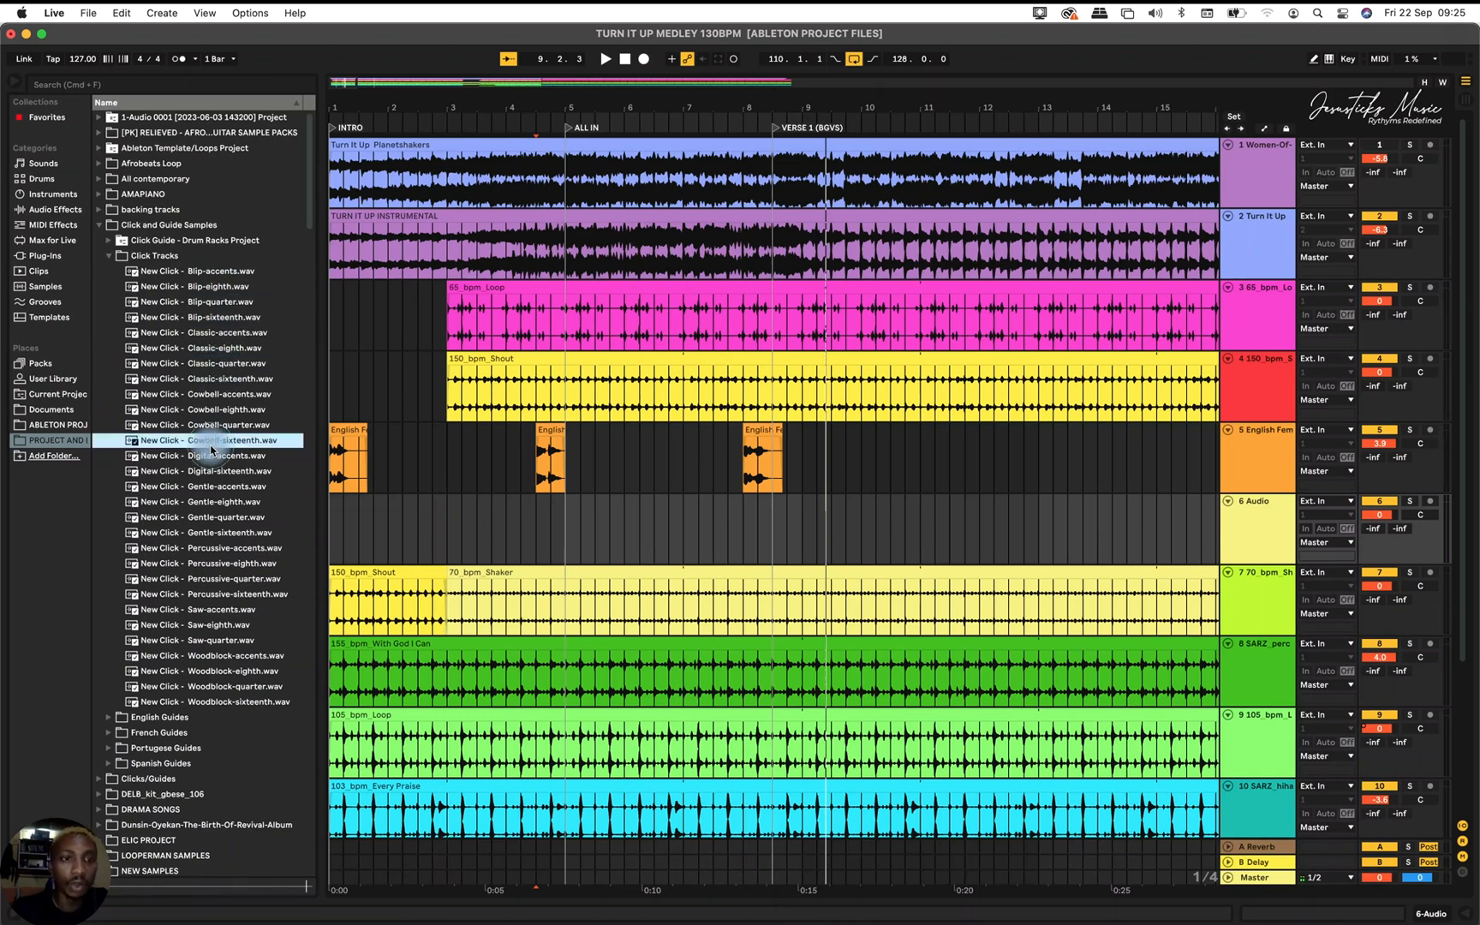
click(214, 533)
click(229, 503)
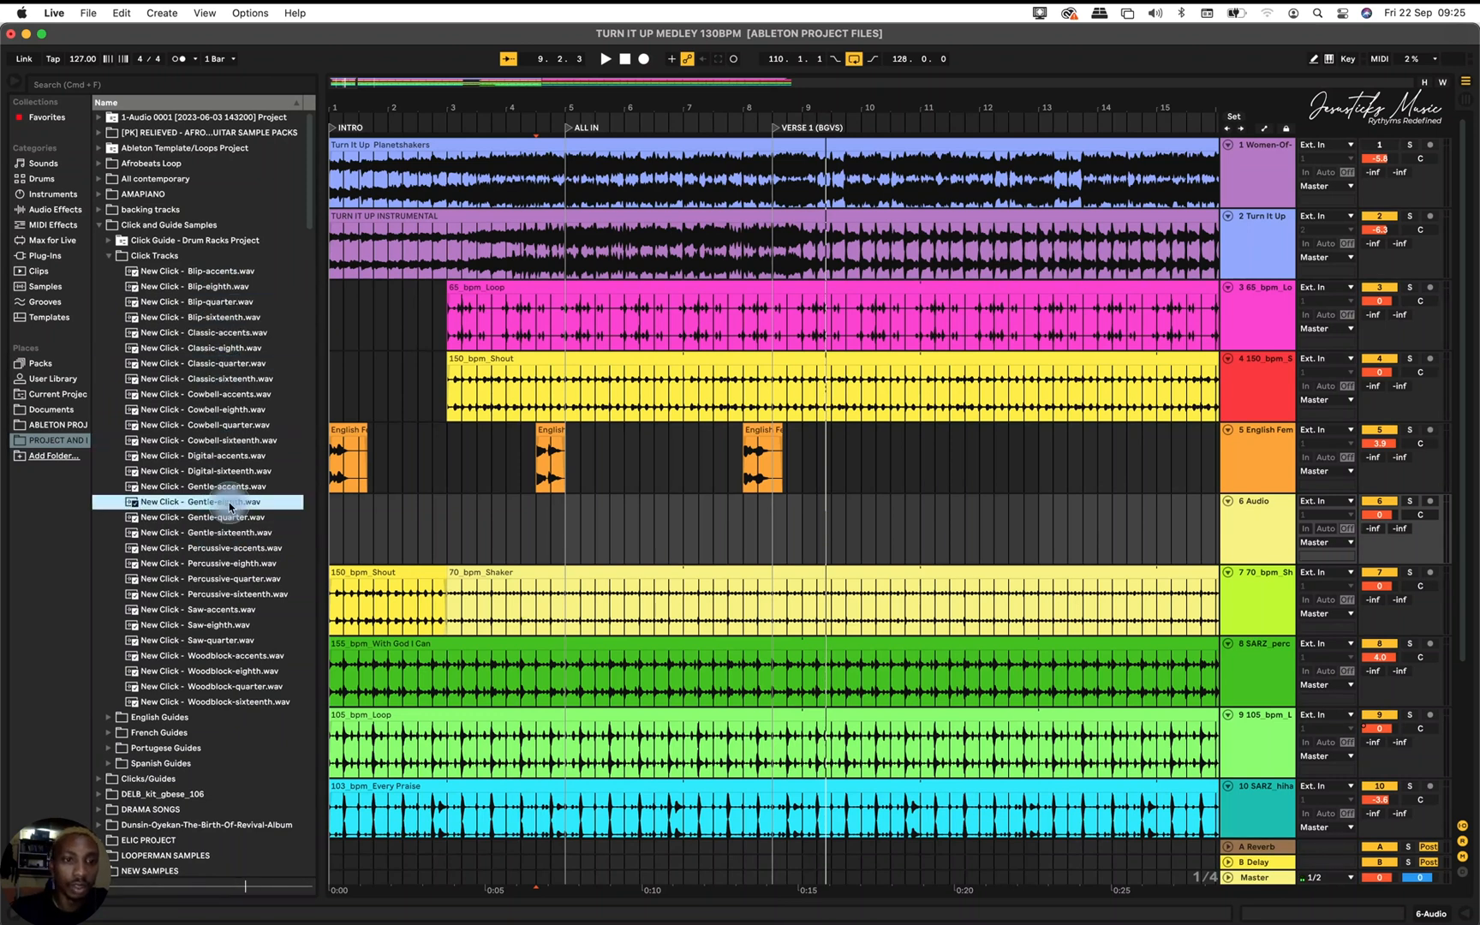
click(215, 365)
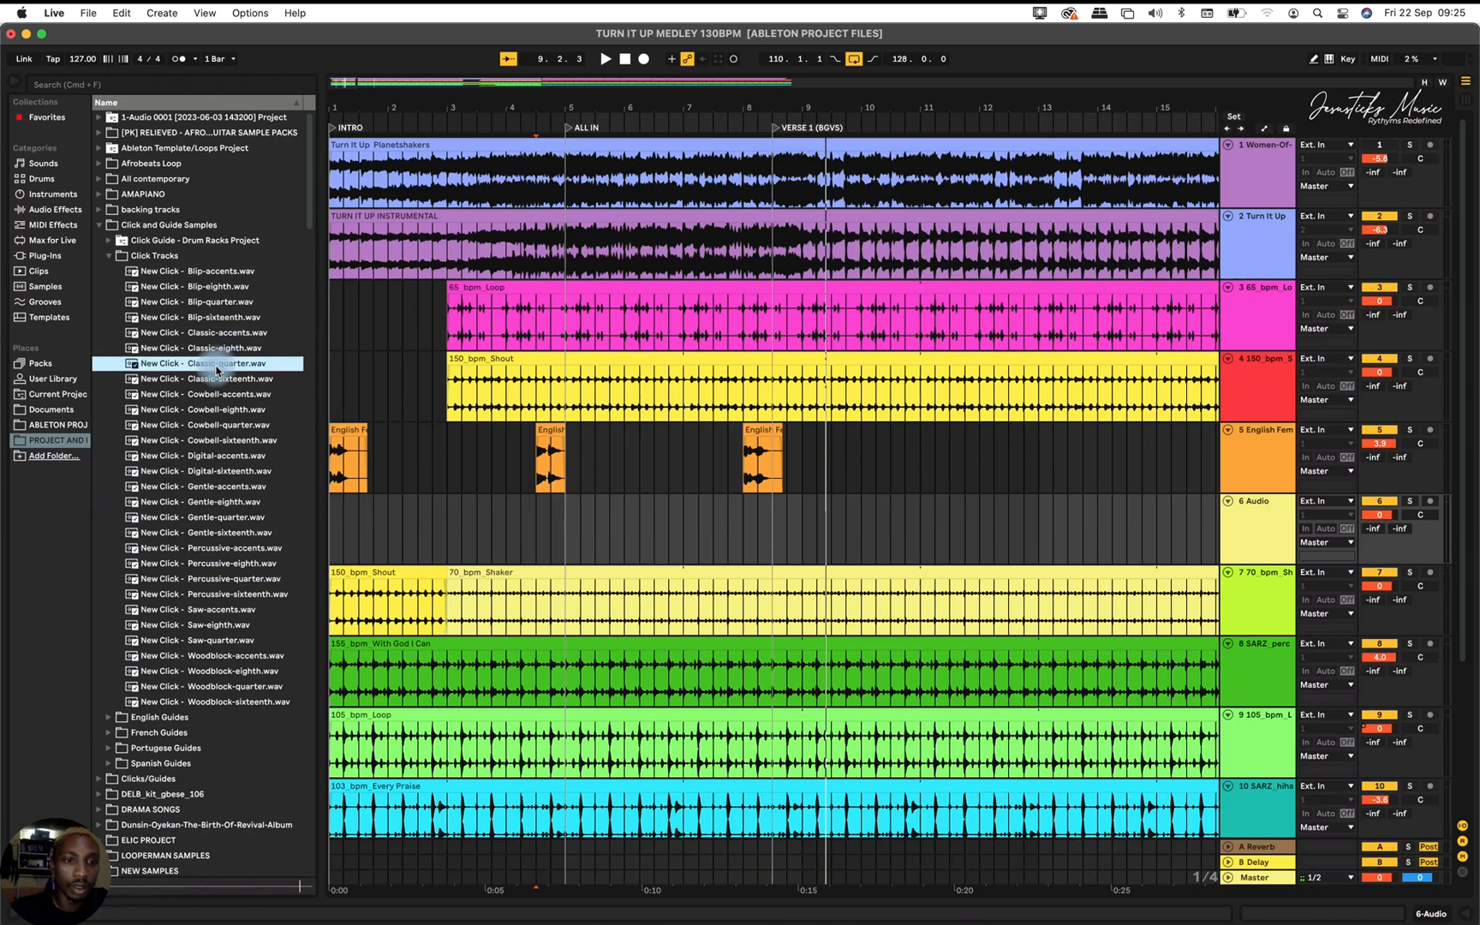
Audition the Woodblock click variants again, comparing Woodblock-accents with Woodblock-eighth.
click(222, 687)
click(224, 702)
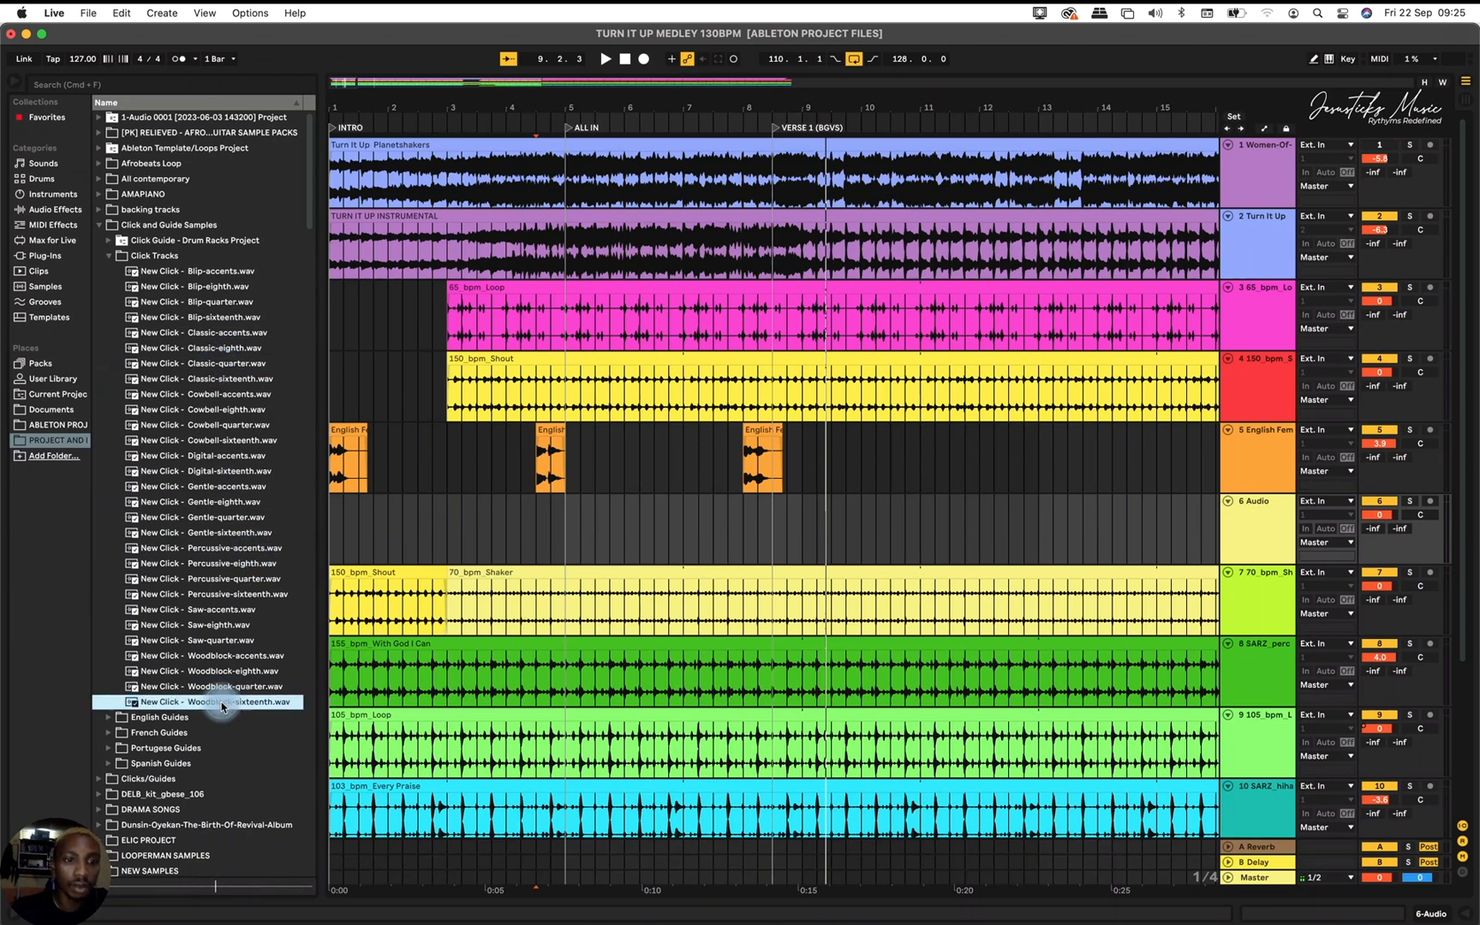
click(231, 673)
click(238, 657)
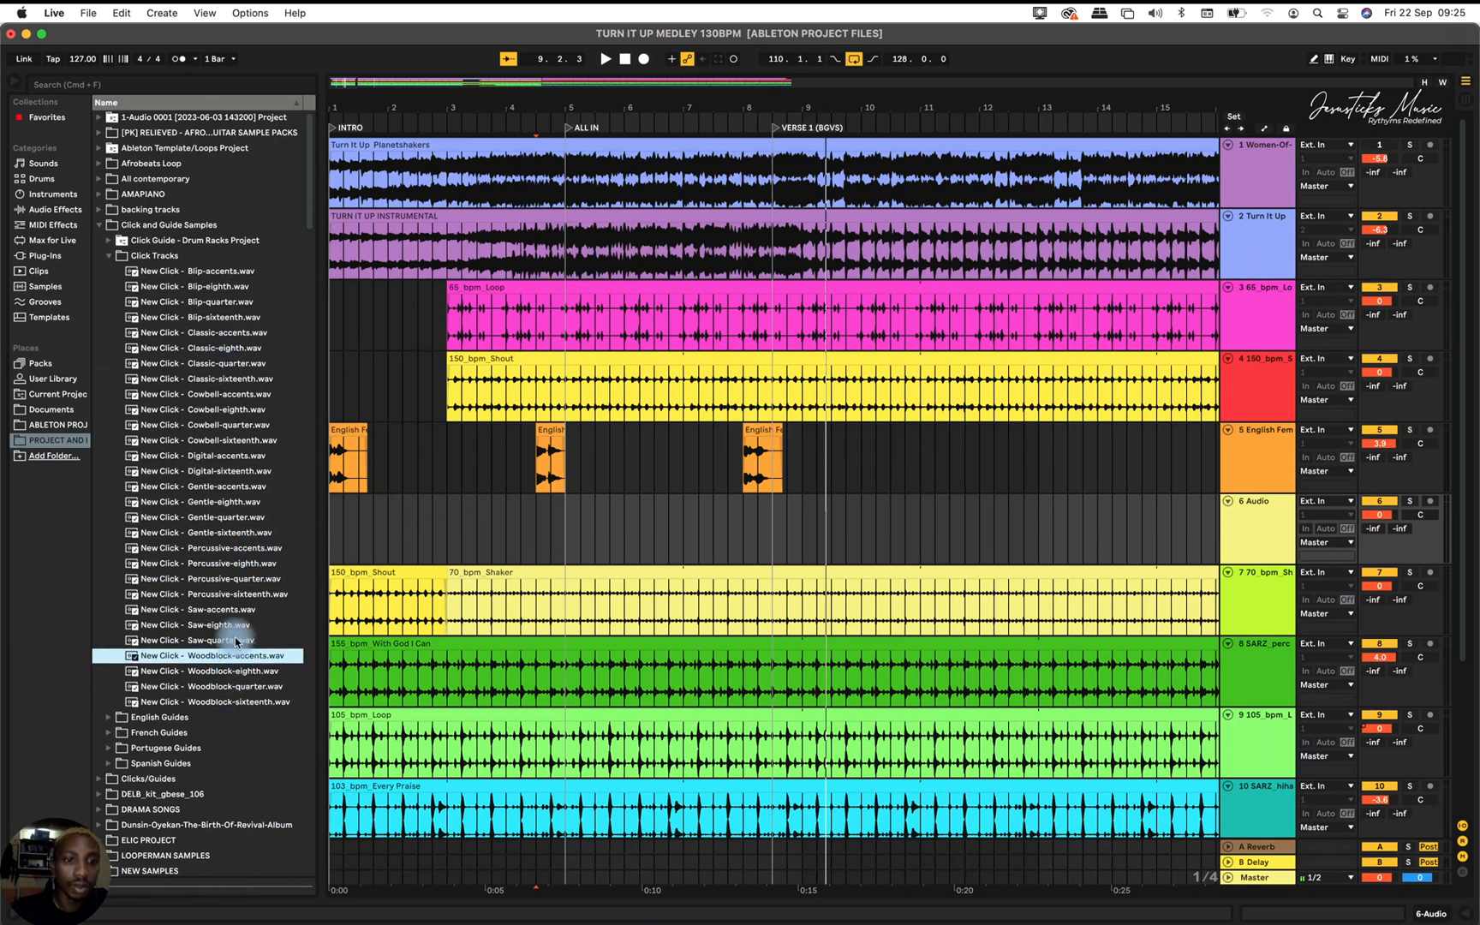
click(227, 673)
click(233, 658)
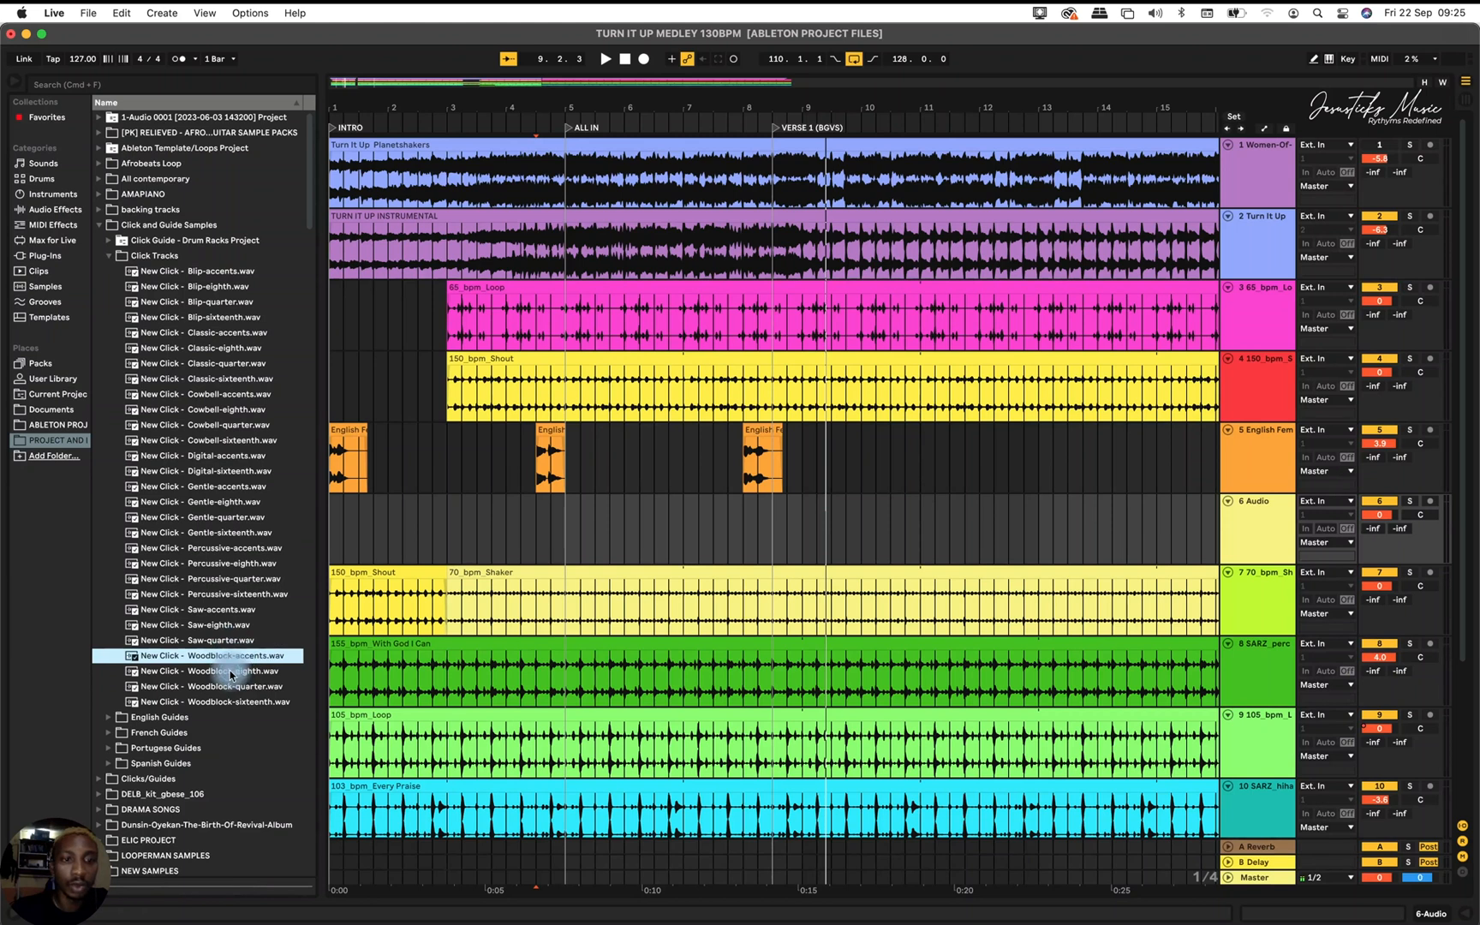
click(229, 674)
click(238, 659)
click(238, 673)
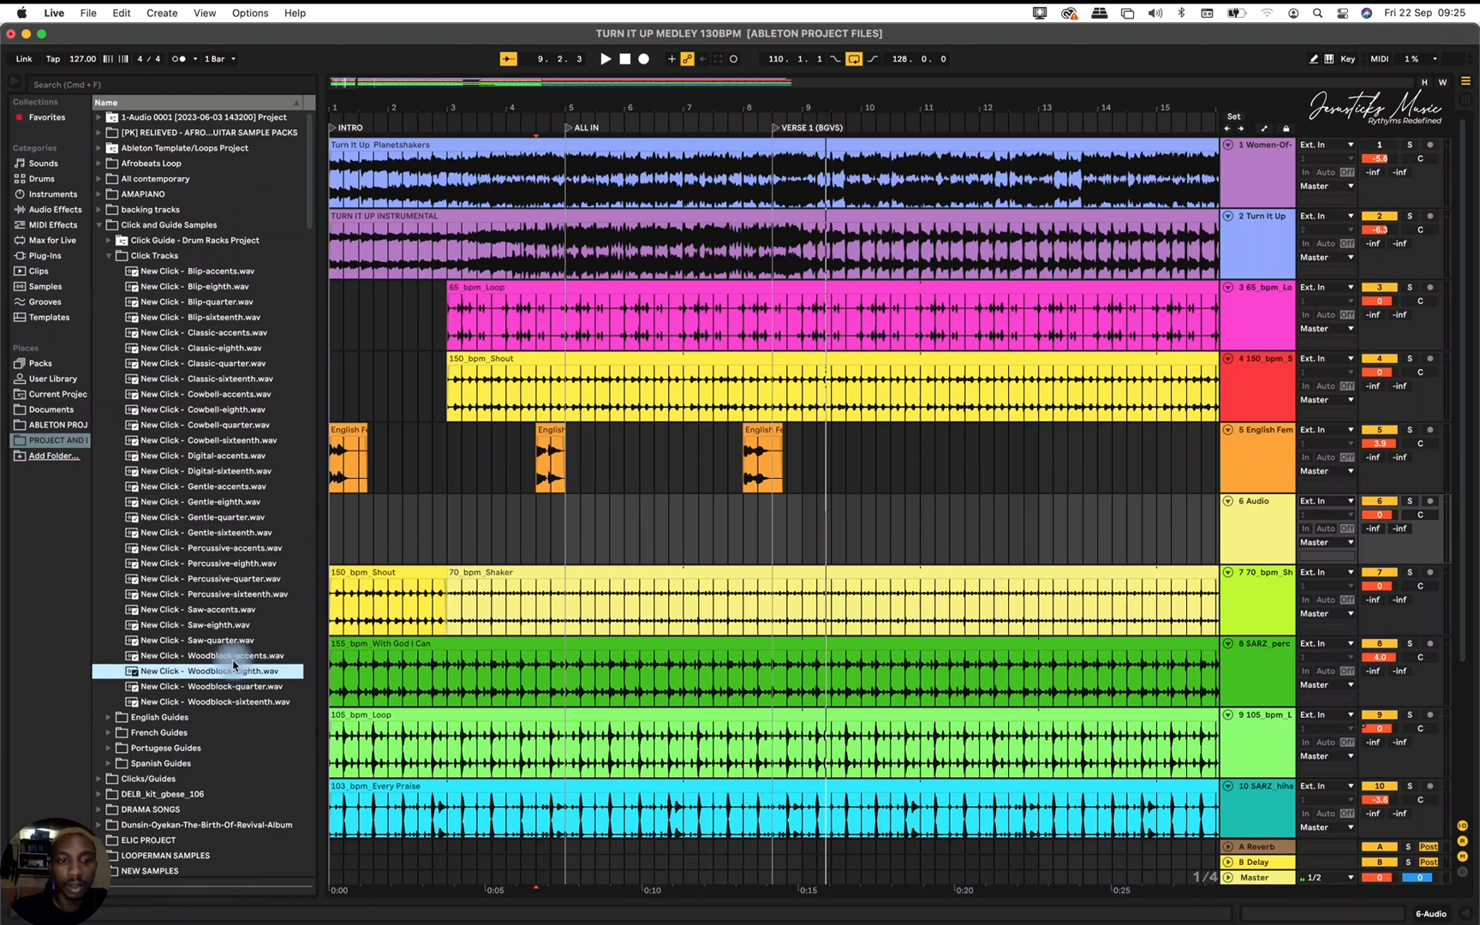
Place New Click - Woodblock-accents.wav at bar 1 on track 6 and raise the track's volume to 6.0 dB.
drag(233, 657, 346, 502)
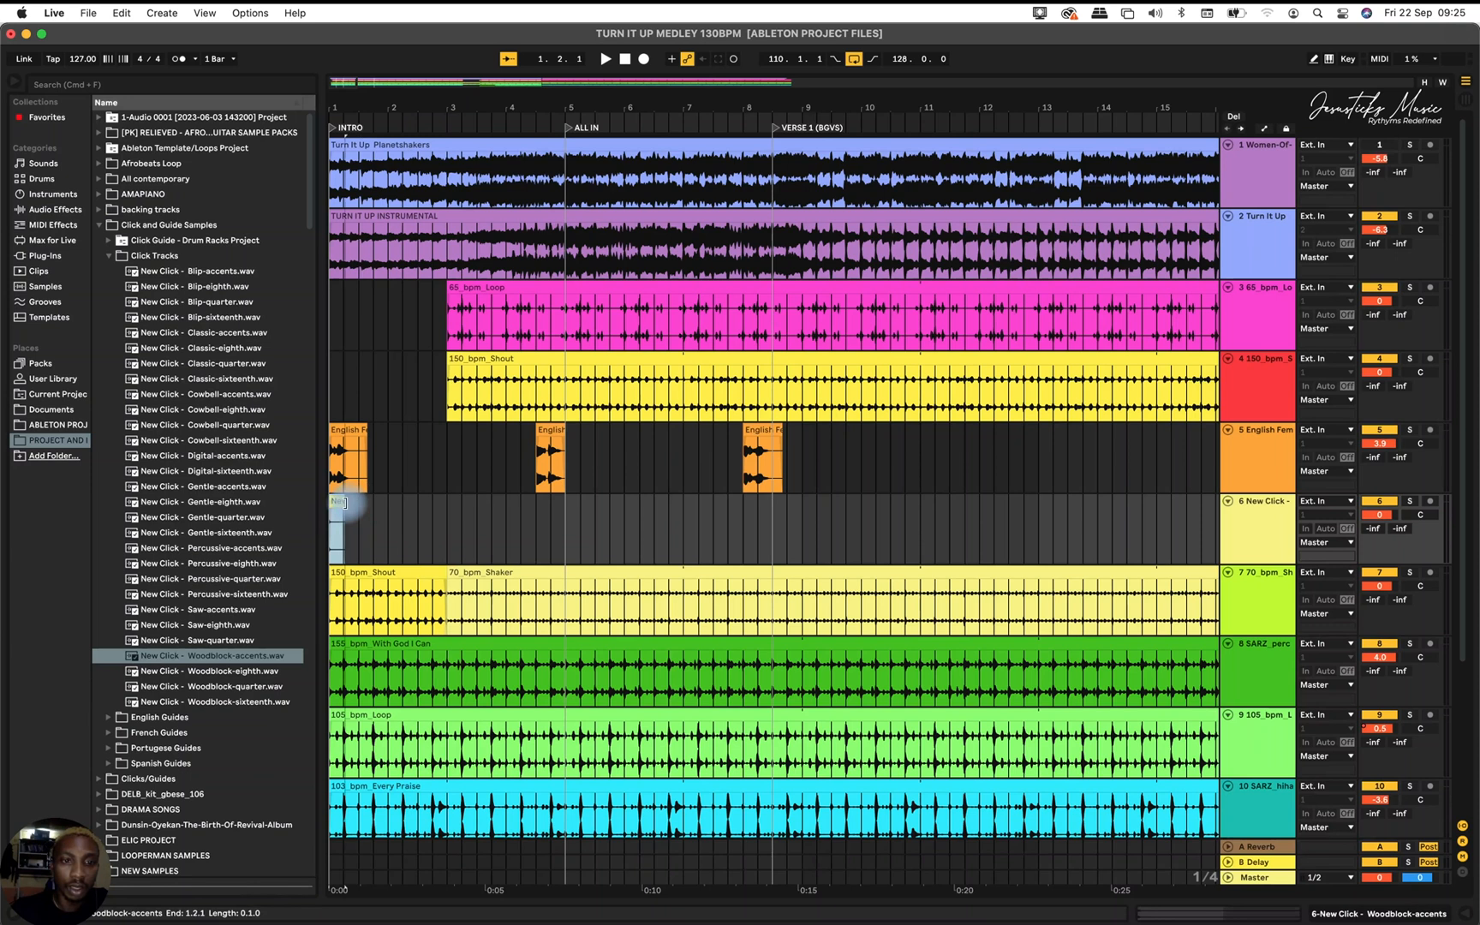
click(1388, 515)
drag(1389, 514, 1388, 493)
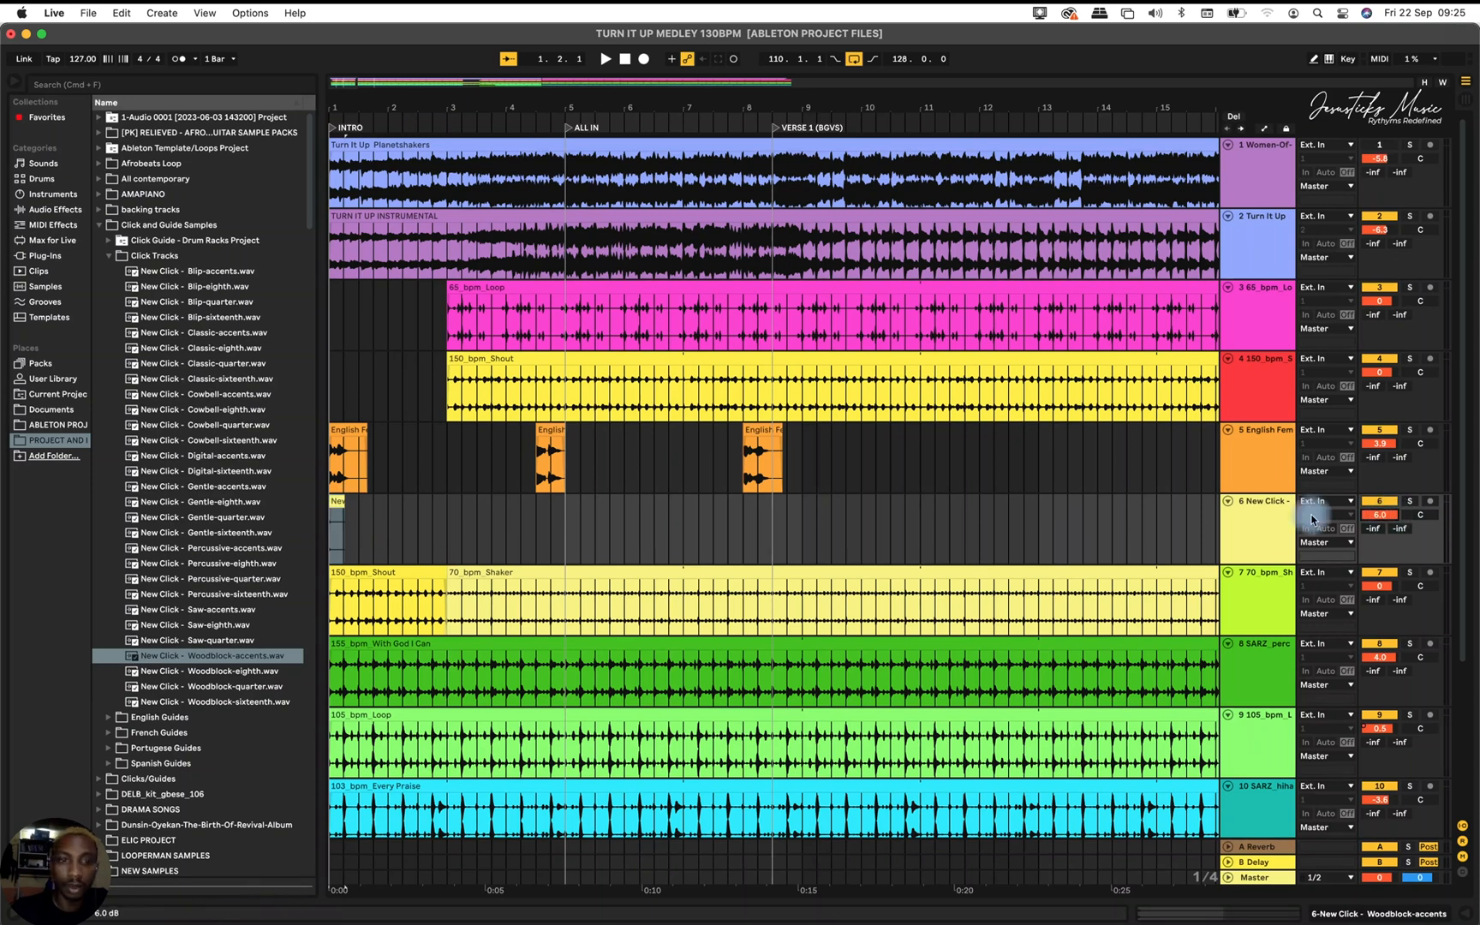
Play back the click with the intro cue and set the volume of guide track 5 to 0 dB.
scroll(397, 538, down, 1)
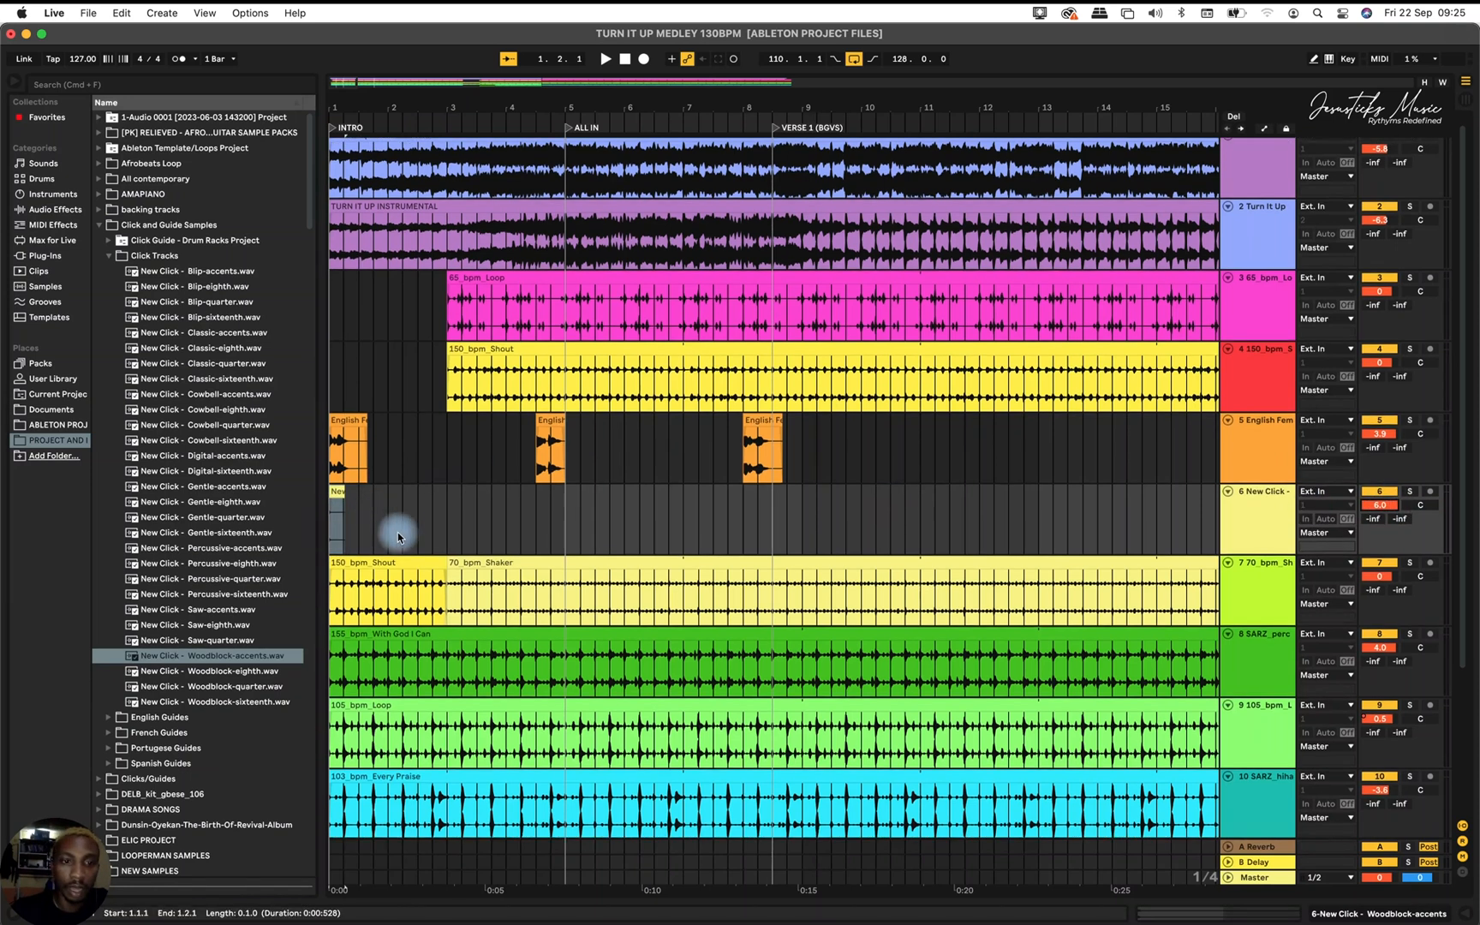
scroll(398, 538, up, 5)
scroll(397, 538, left, 3)
key(space)
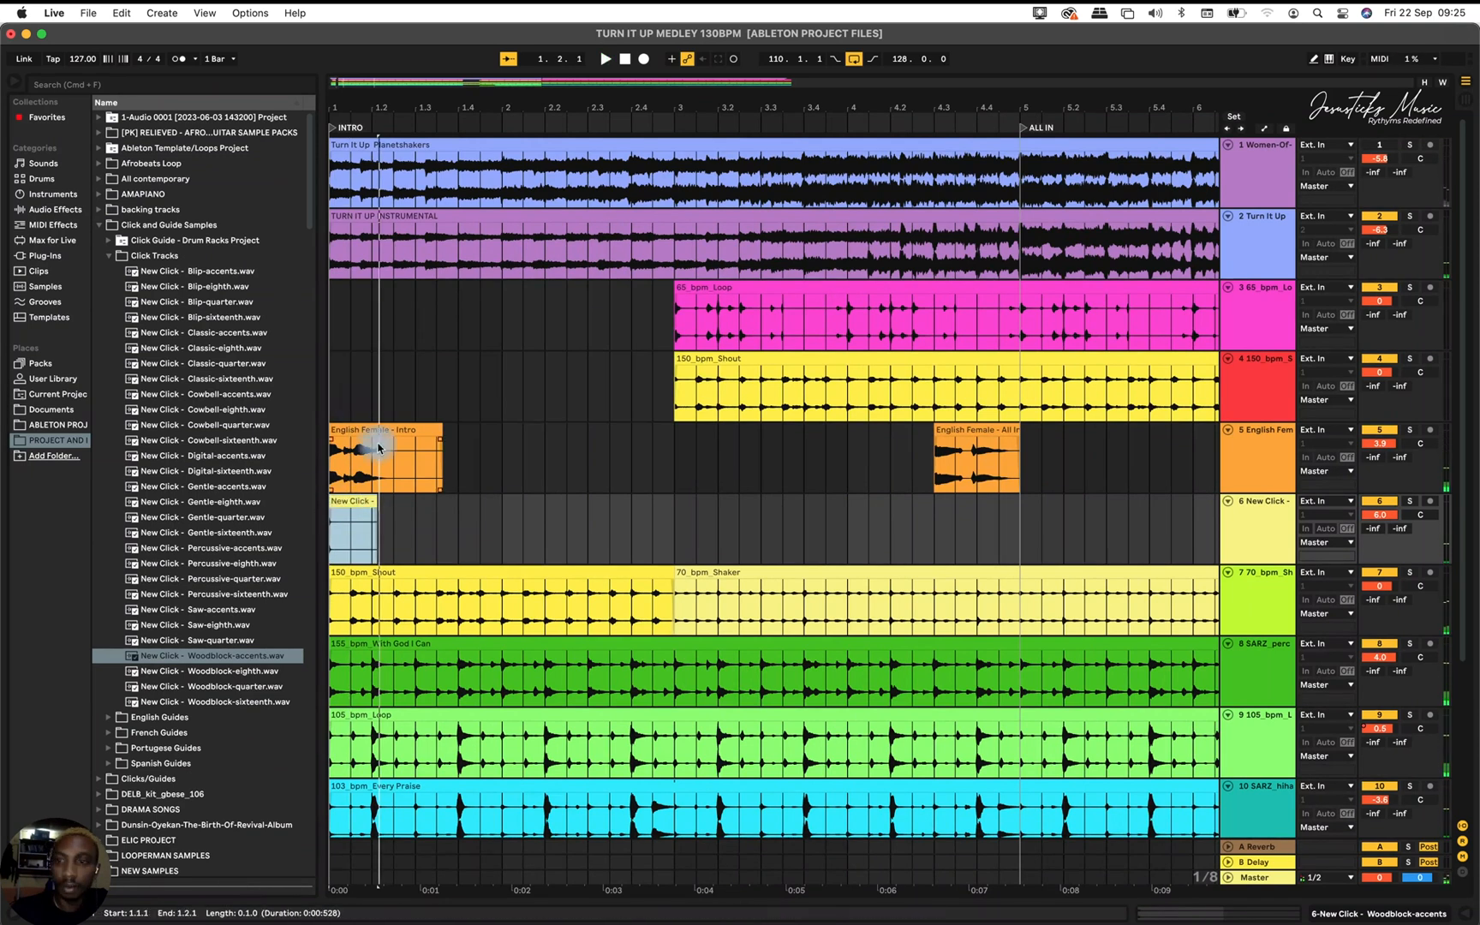
drag(1372, 442, 1372, 445)
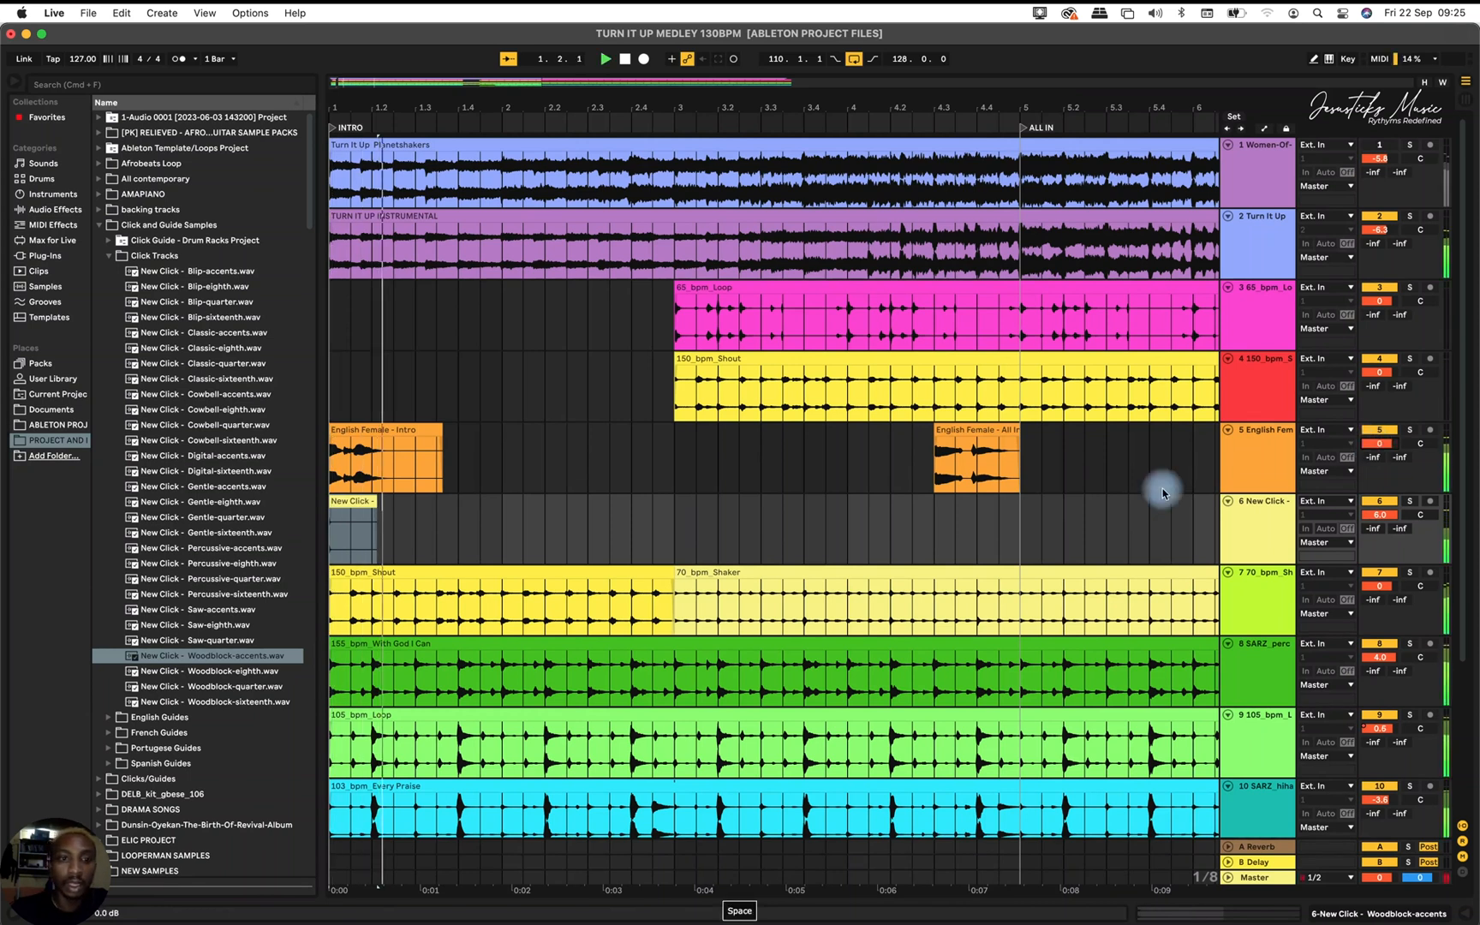
Trim the Woodblock-accents clip to end at 1.2.1, then raise its clip gain and play it back.
click(383, 509)
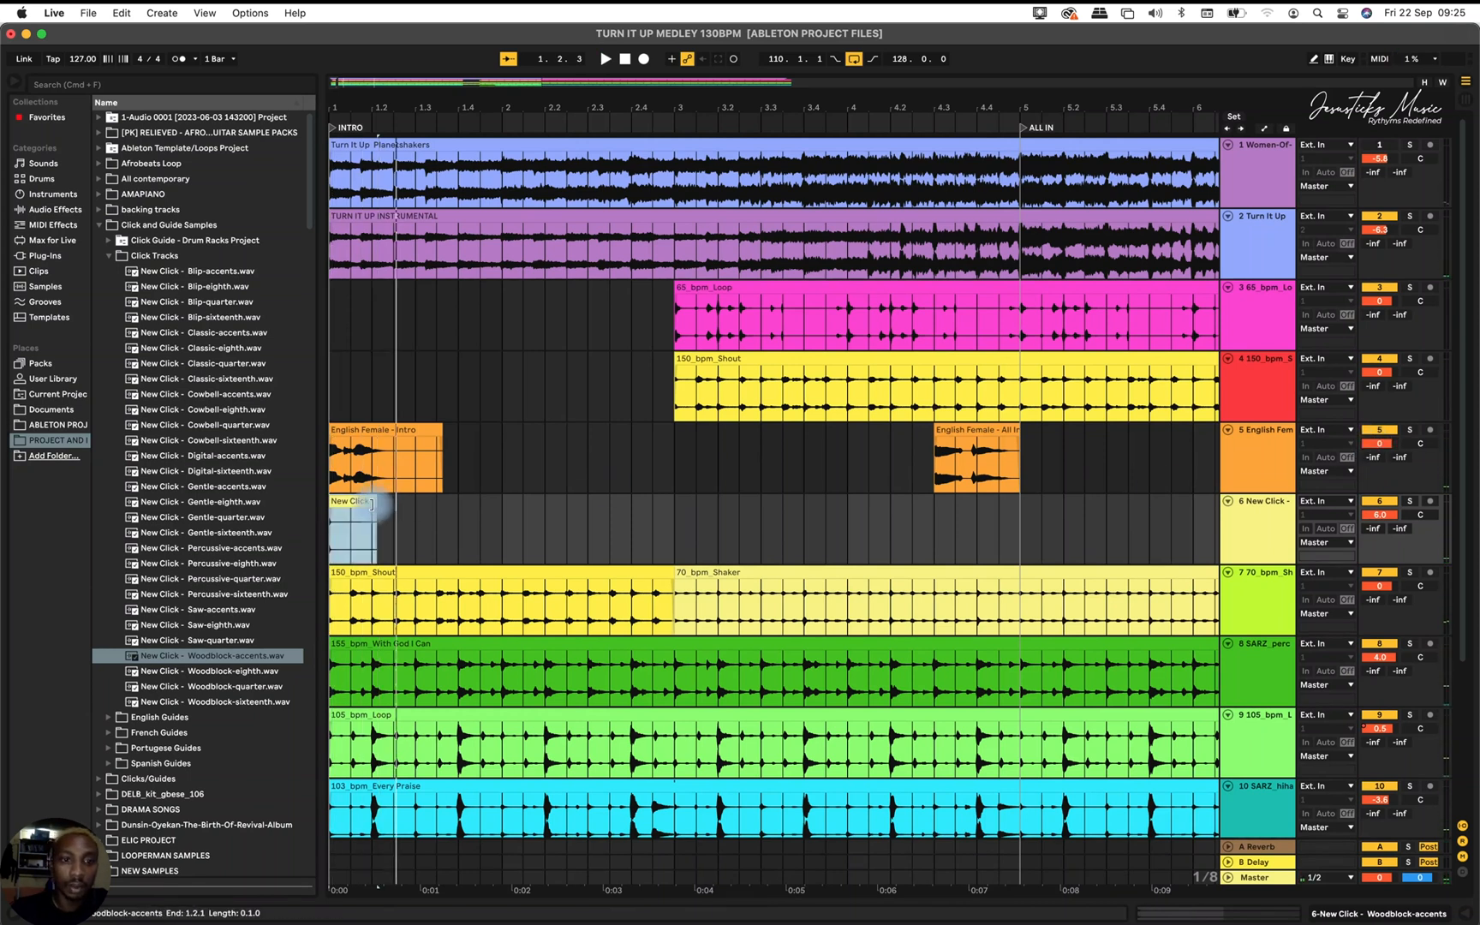
drag(374, 504, 370, 504)
double_click(356, 504)
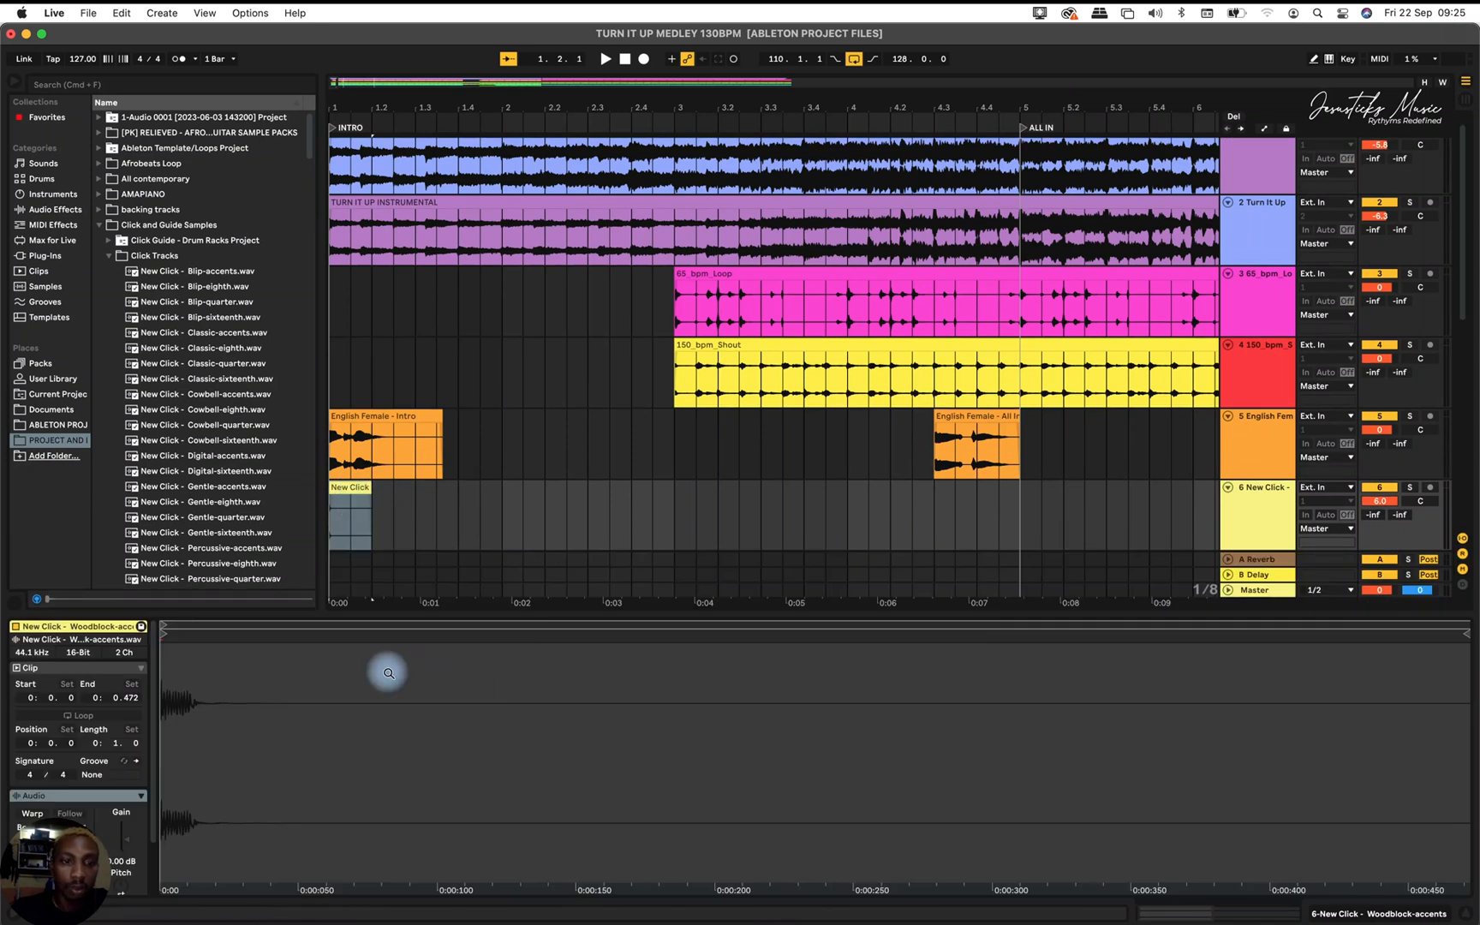
drag(124, 838, 124, 829)
key(space)
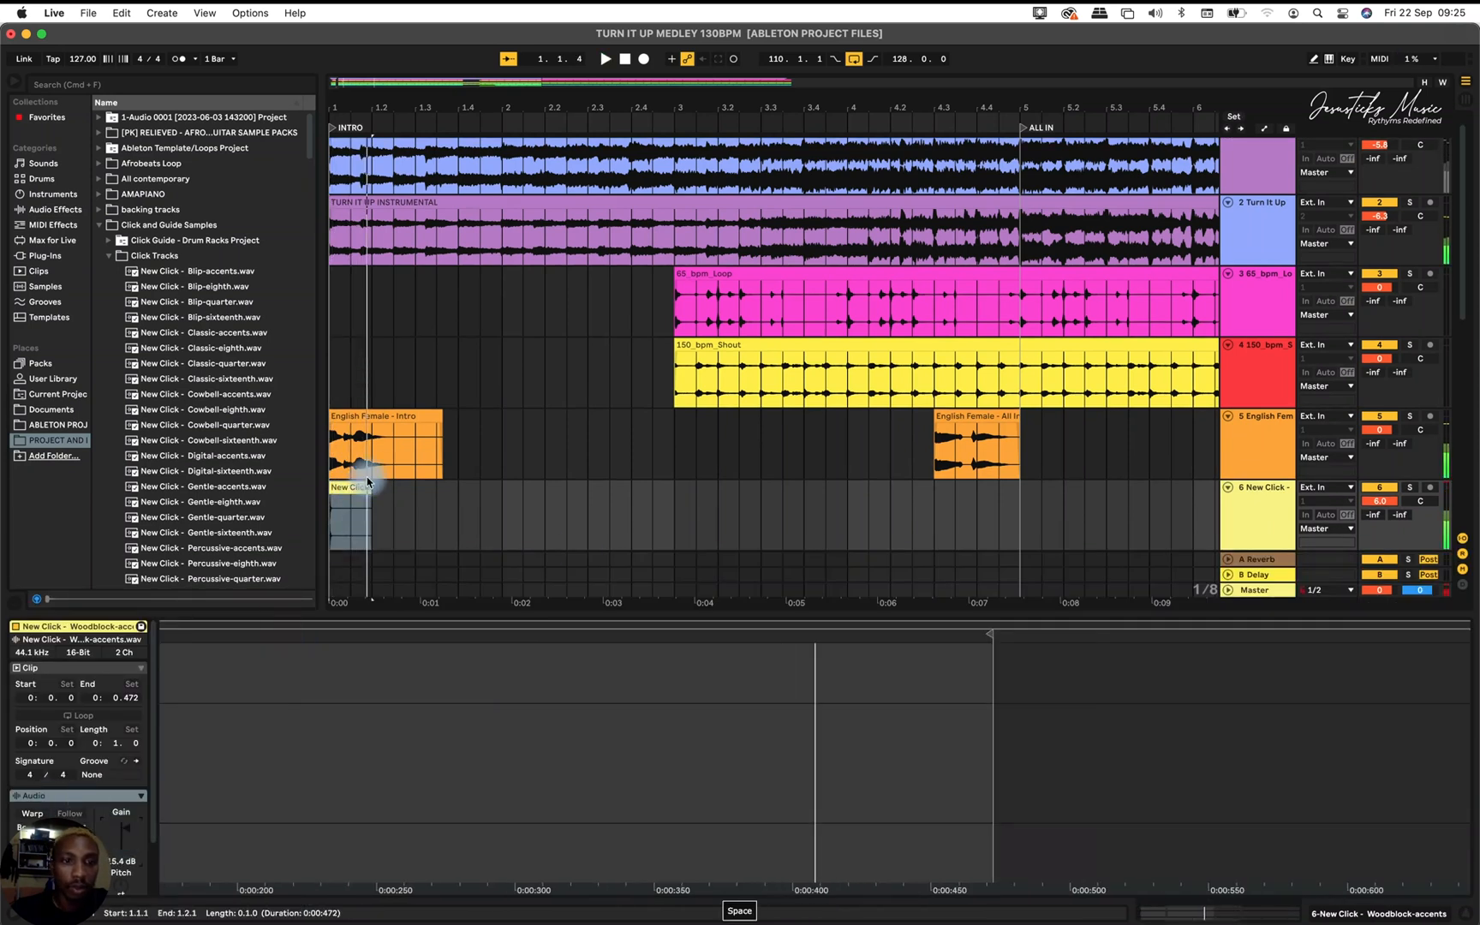
Trim the Woodblock-accents clip to end at 1.1.3 and place New Click - Woodblock-eighth.wav at 1.2.1 on track 6 with raised clip gain.
drag(370, 491, 351, 491)
click(396, 508)
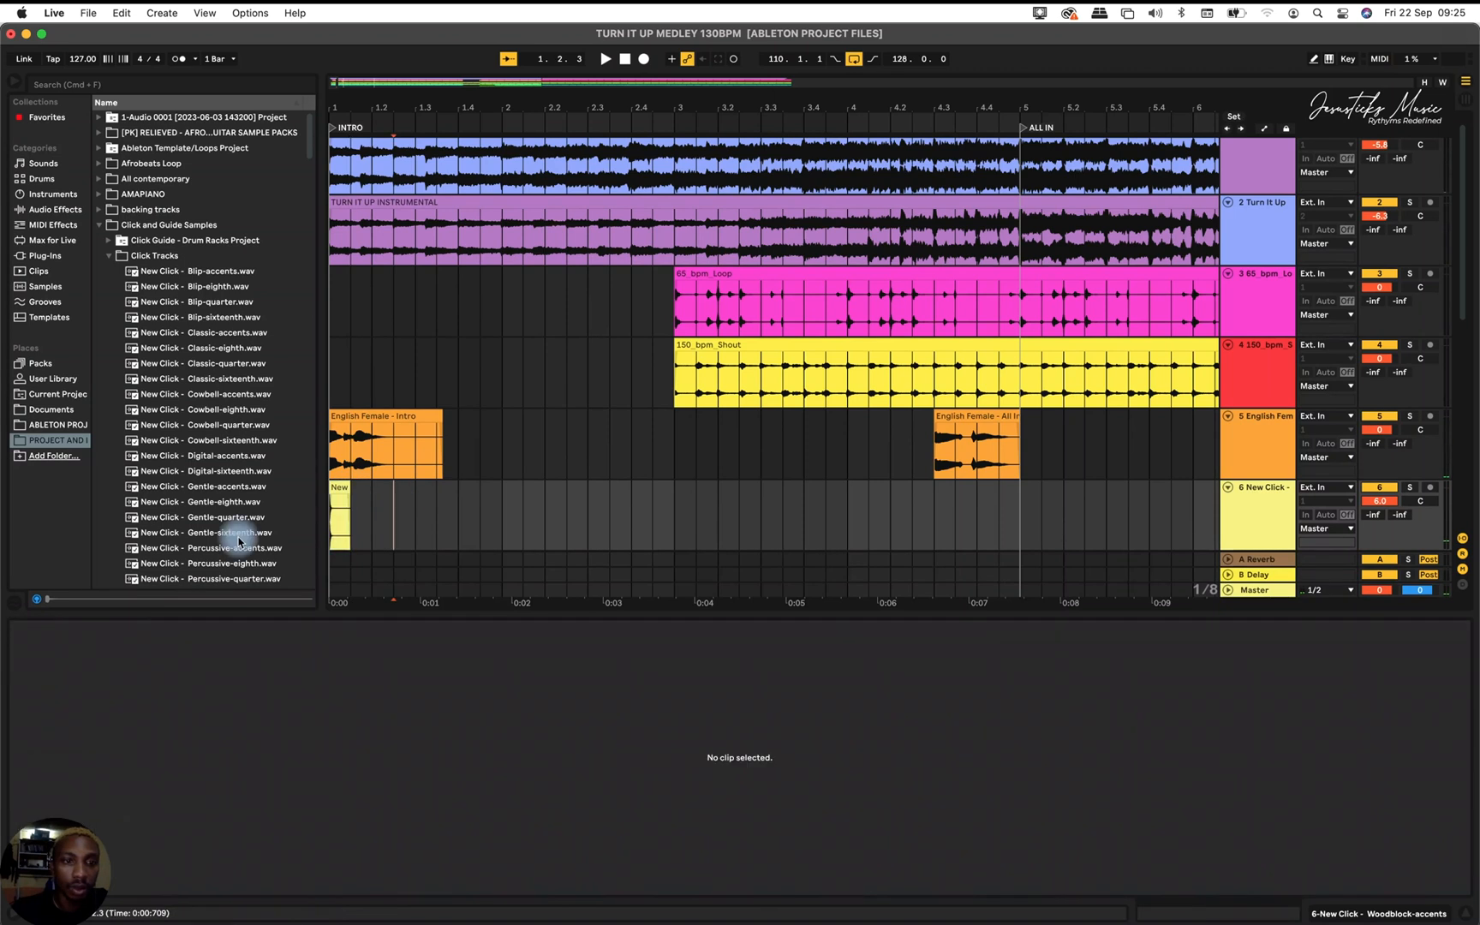
scroll(189, 562, down, 5)
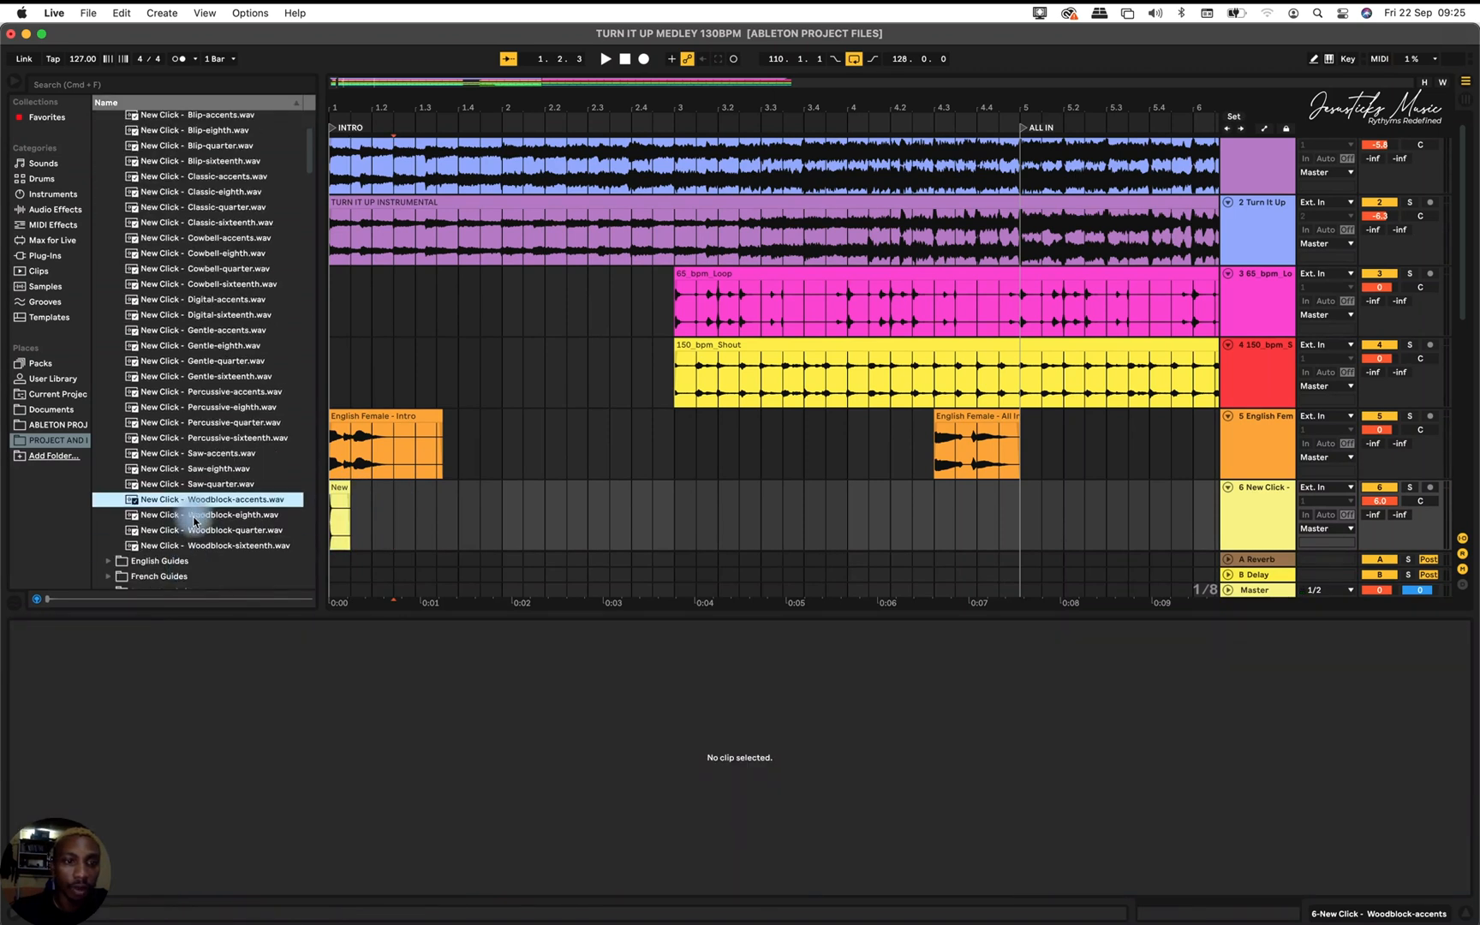
click(195, 517)
drag(208, 519, 391, 494)
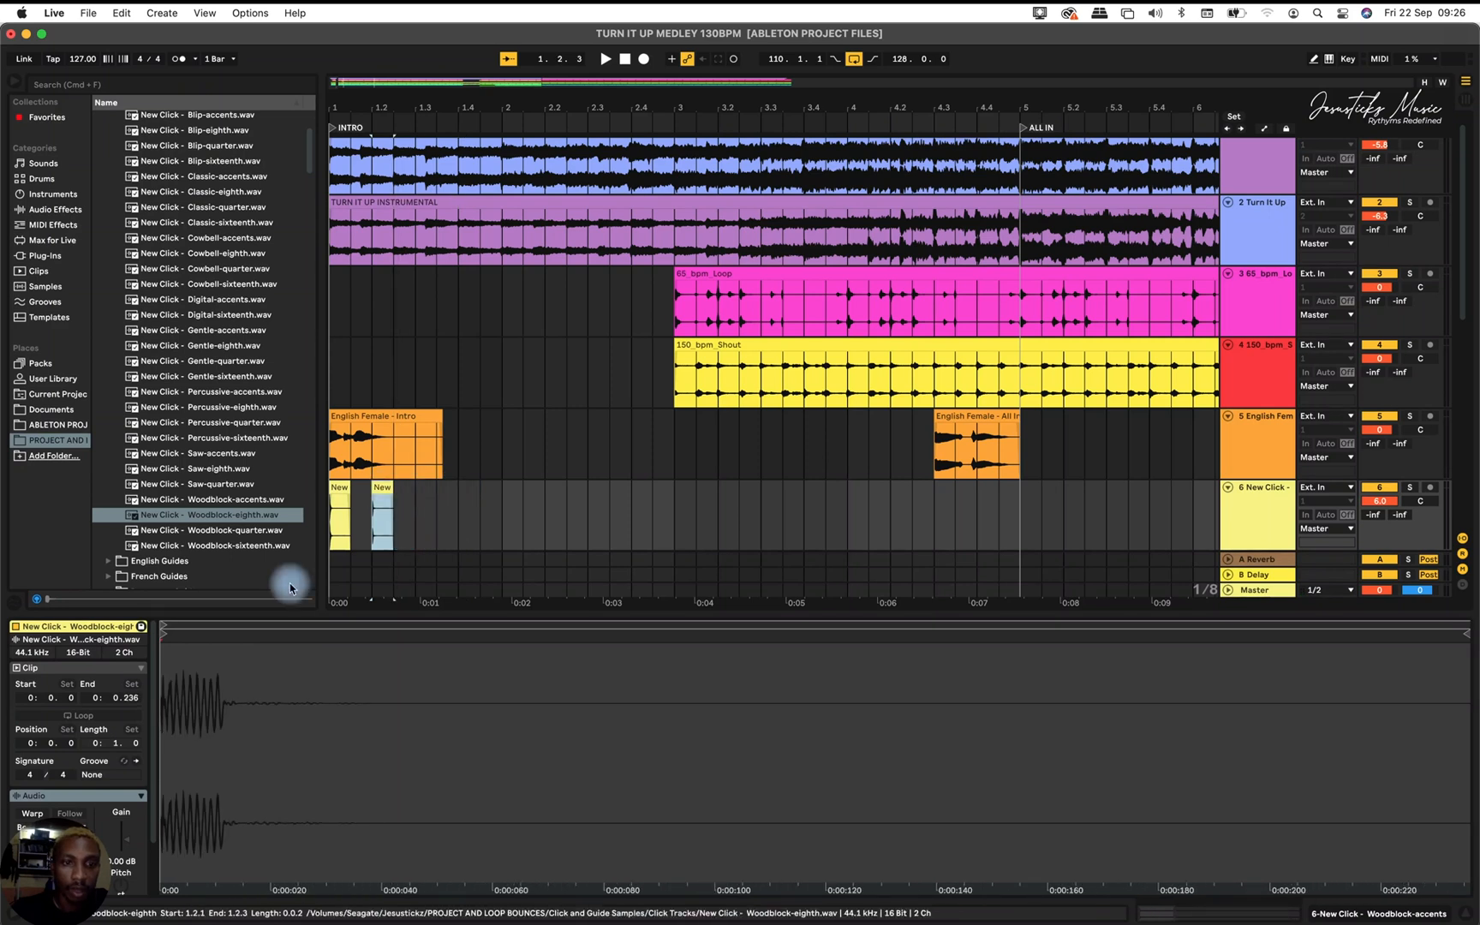
drag(127, 839, 130, 842)
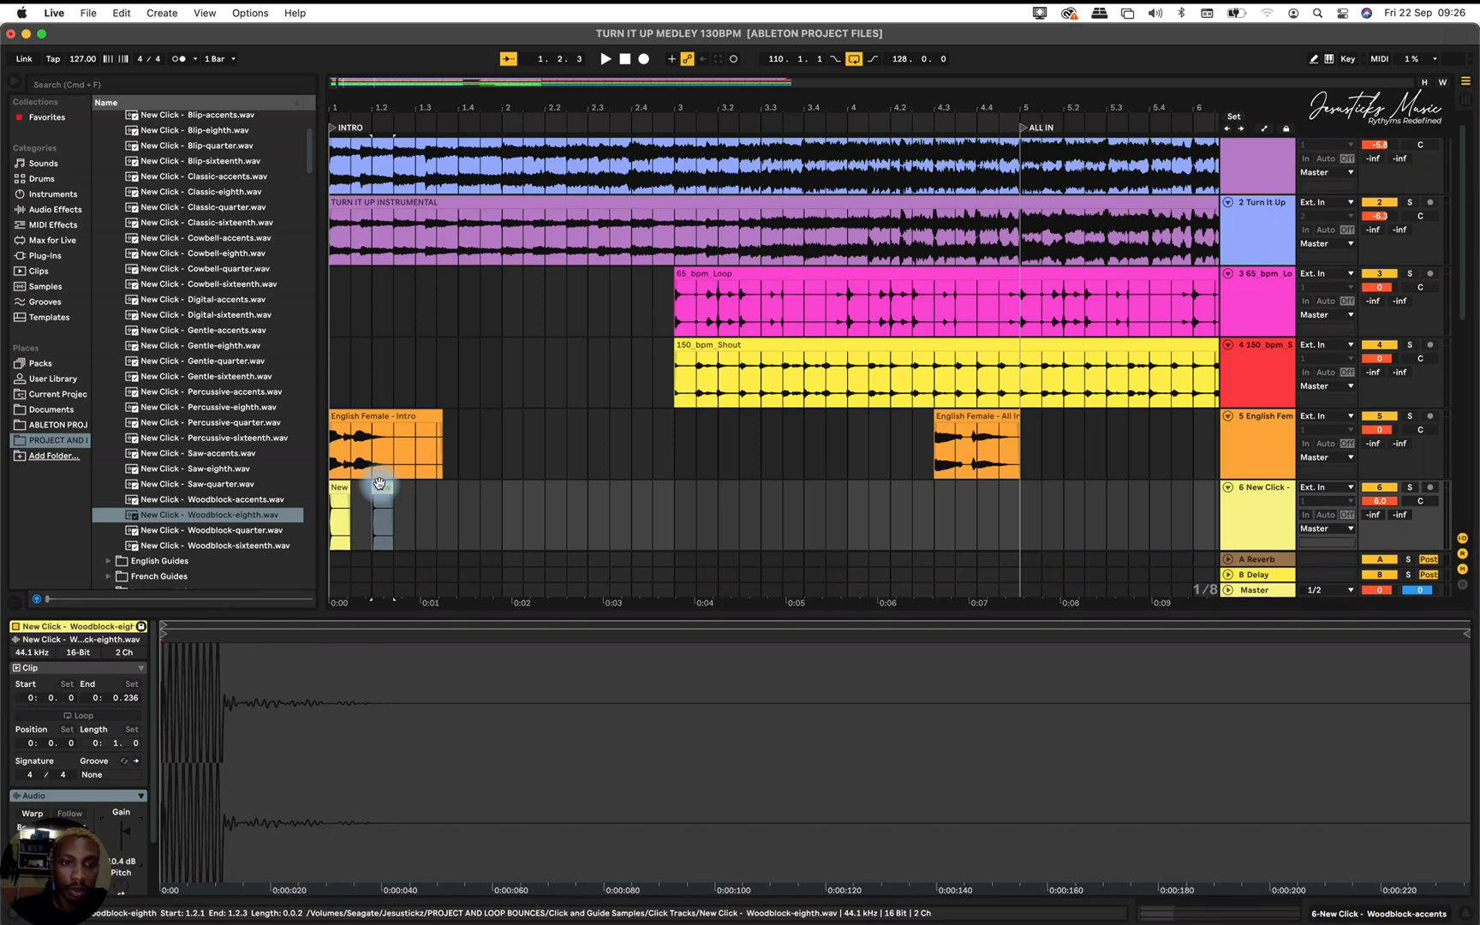
Repeat the Woodblock-eighth clip on beats 3 and 4, and duplicate the four-click bar along track 6 up to bar 27.
drag(379, 484, 314, 514)
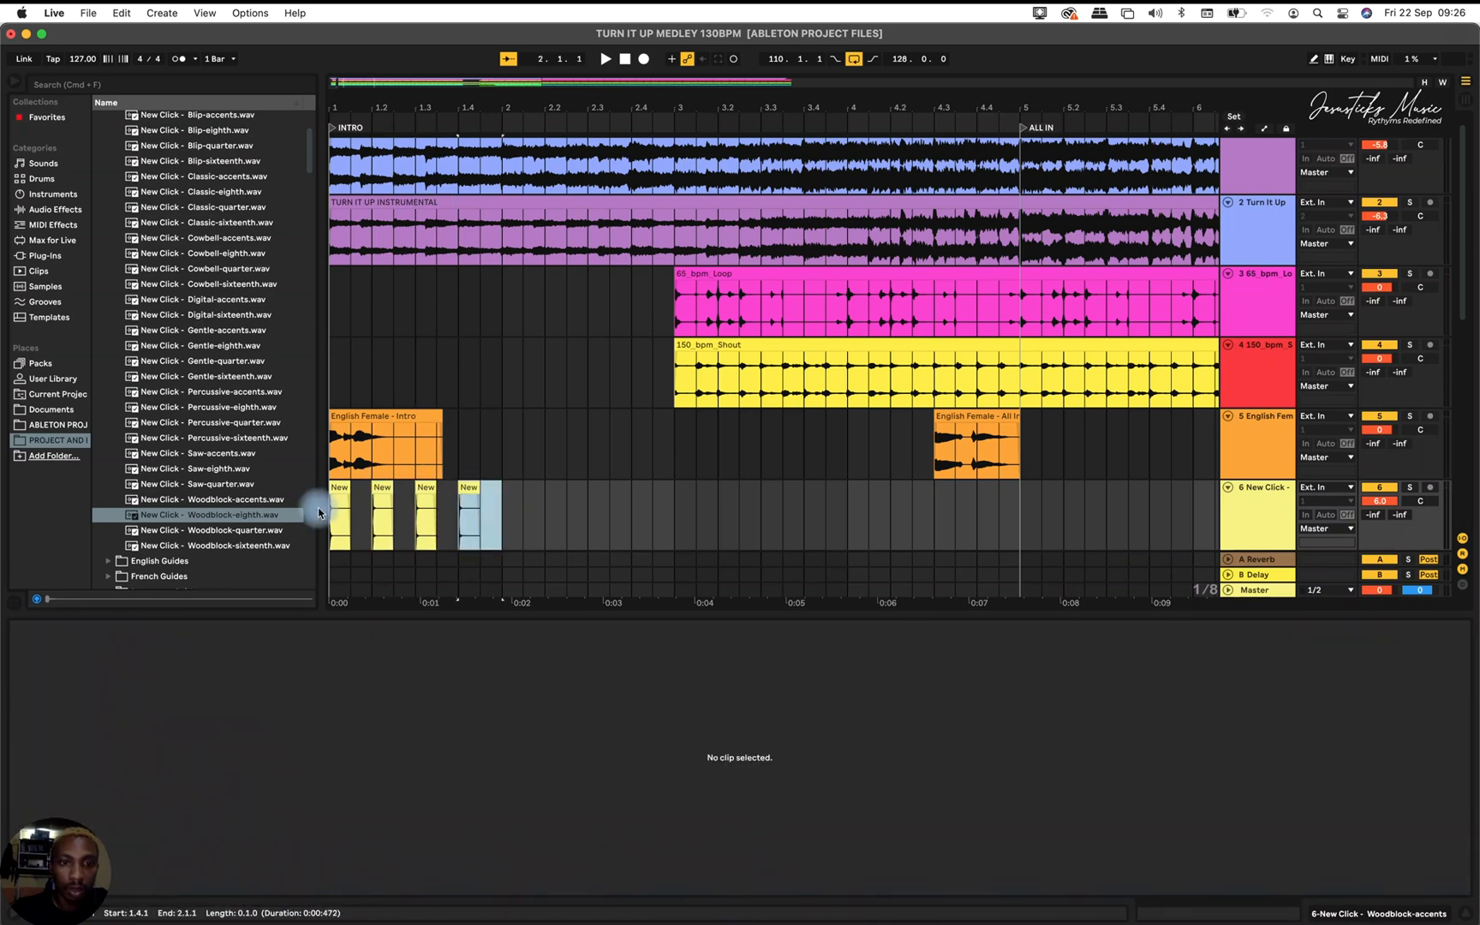
key(super+d)
key(super+d)
key(super+d)
key(super+d)
key(super+d)
key(super+d)
key(super+d)
key(super+d)
key(super+d)
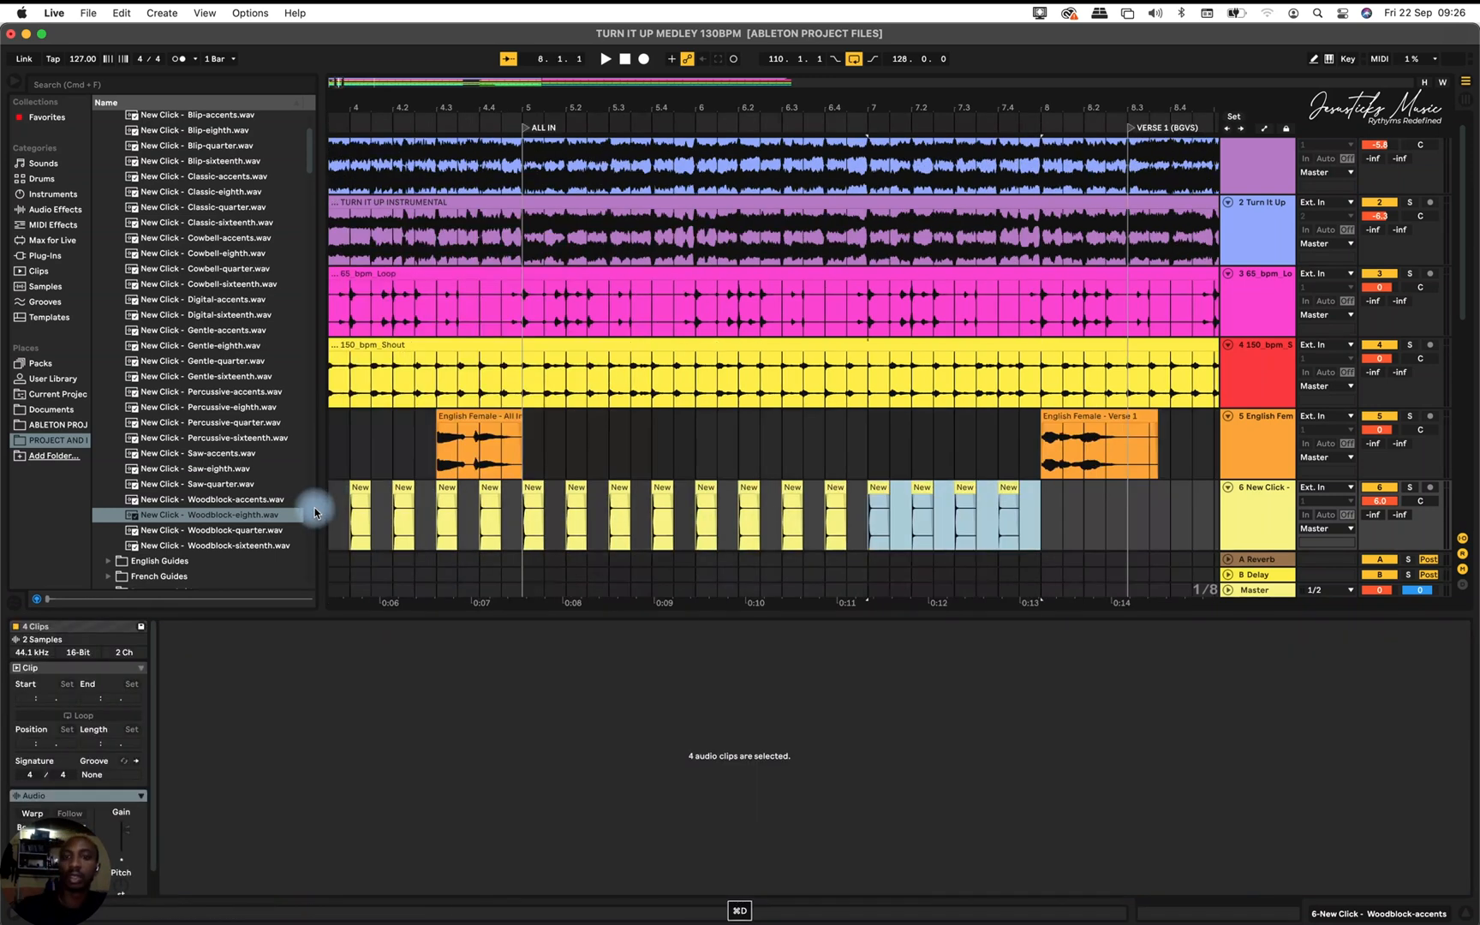
key(super+d)
key(super+d)
key(super+d)
key(super+d)
key(super+d)
key(super+d)
key(super+d)
key(super+d)
key(super+d)
key(super+d)
key(super+d)
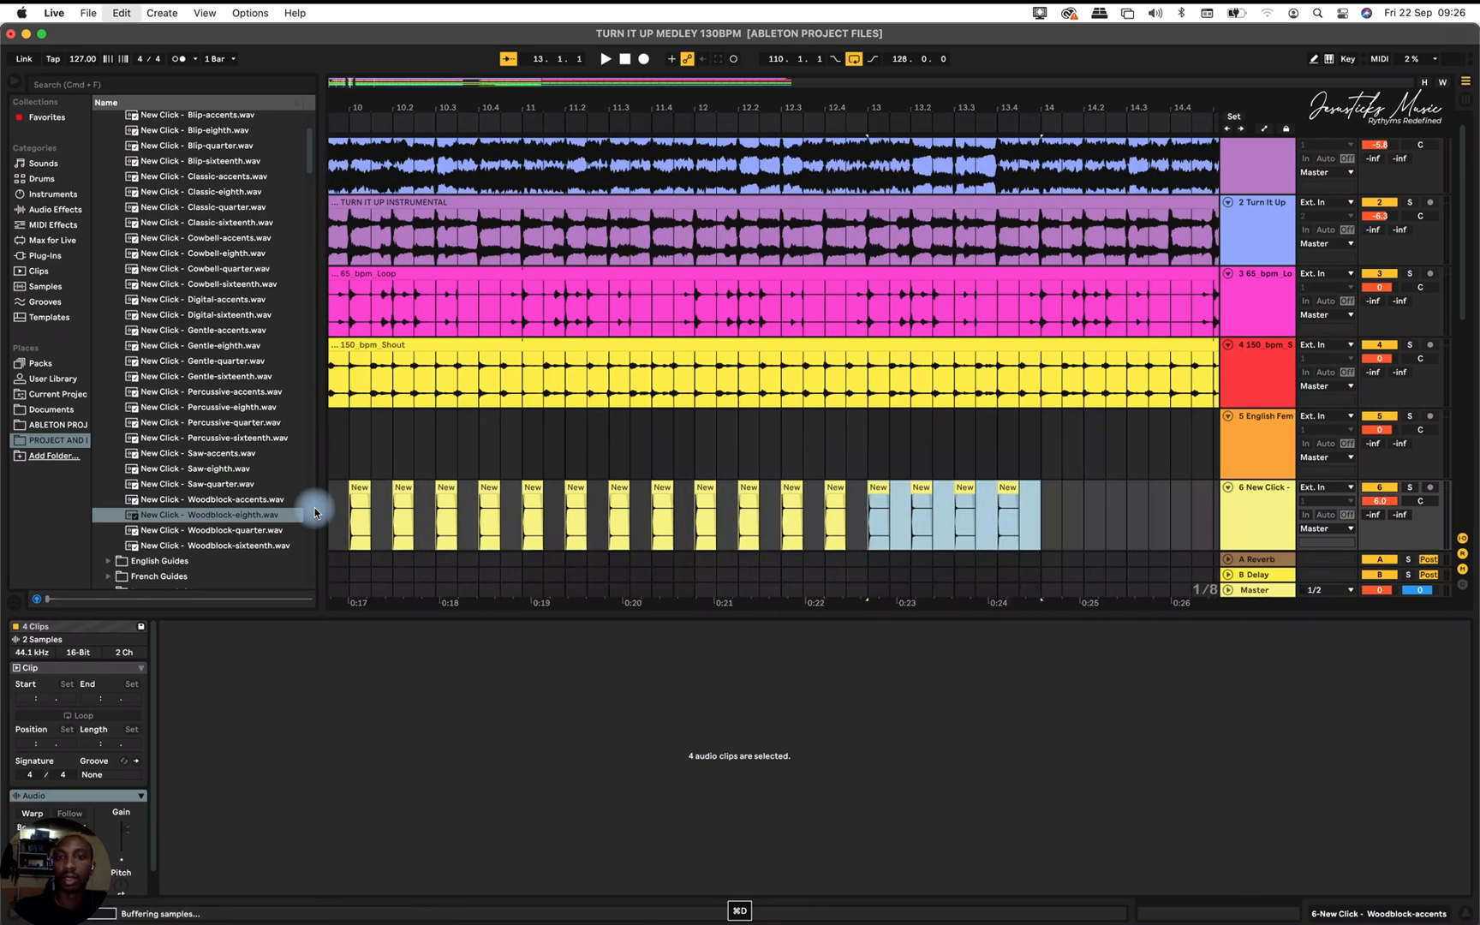
key(super+d)
key(super+d)
key(super+d)
key(super+d)
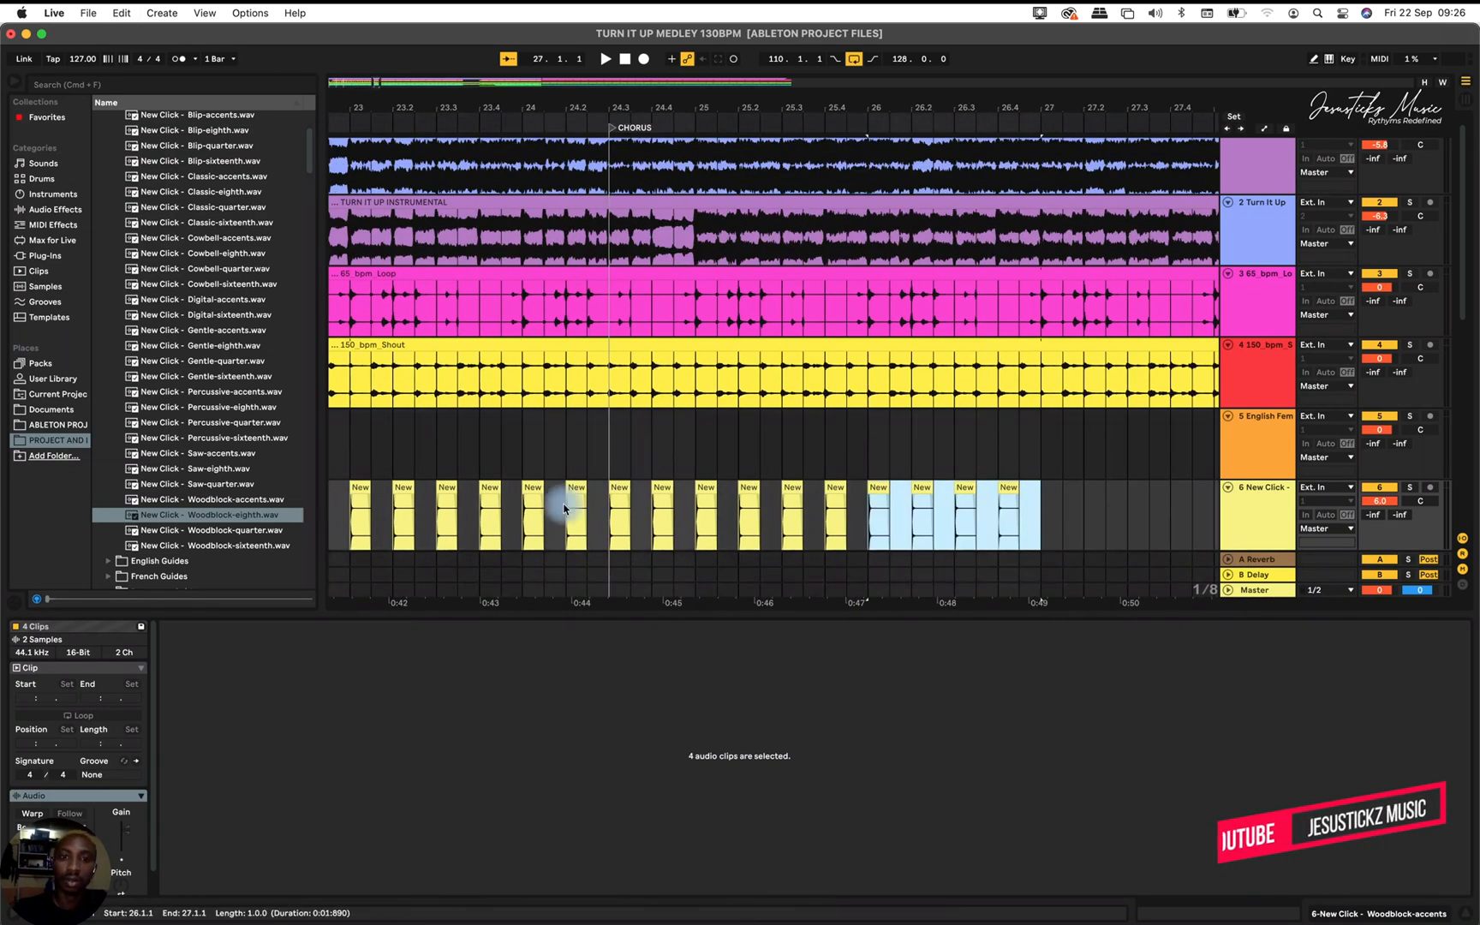
Play back the duplicated click pattern against the backing tracks and guide cues from the start of the song.
key(minus)
key(minus)
key(minus)
key(minus)
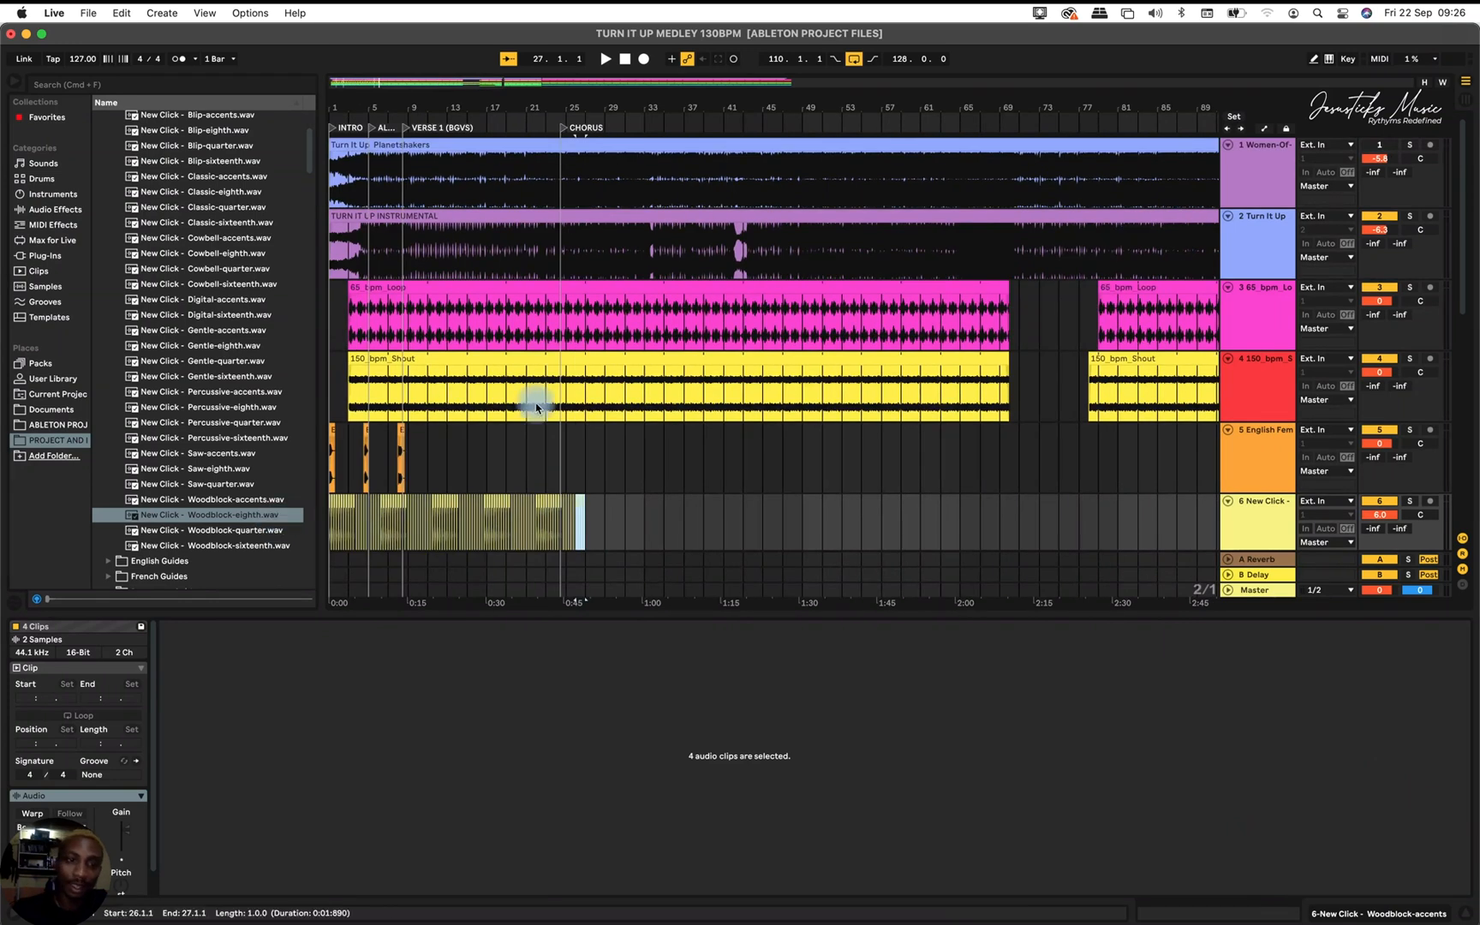
scroll(537, 404, down, 5)
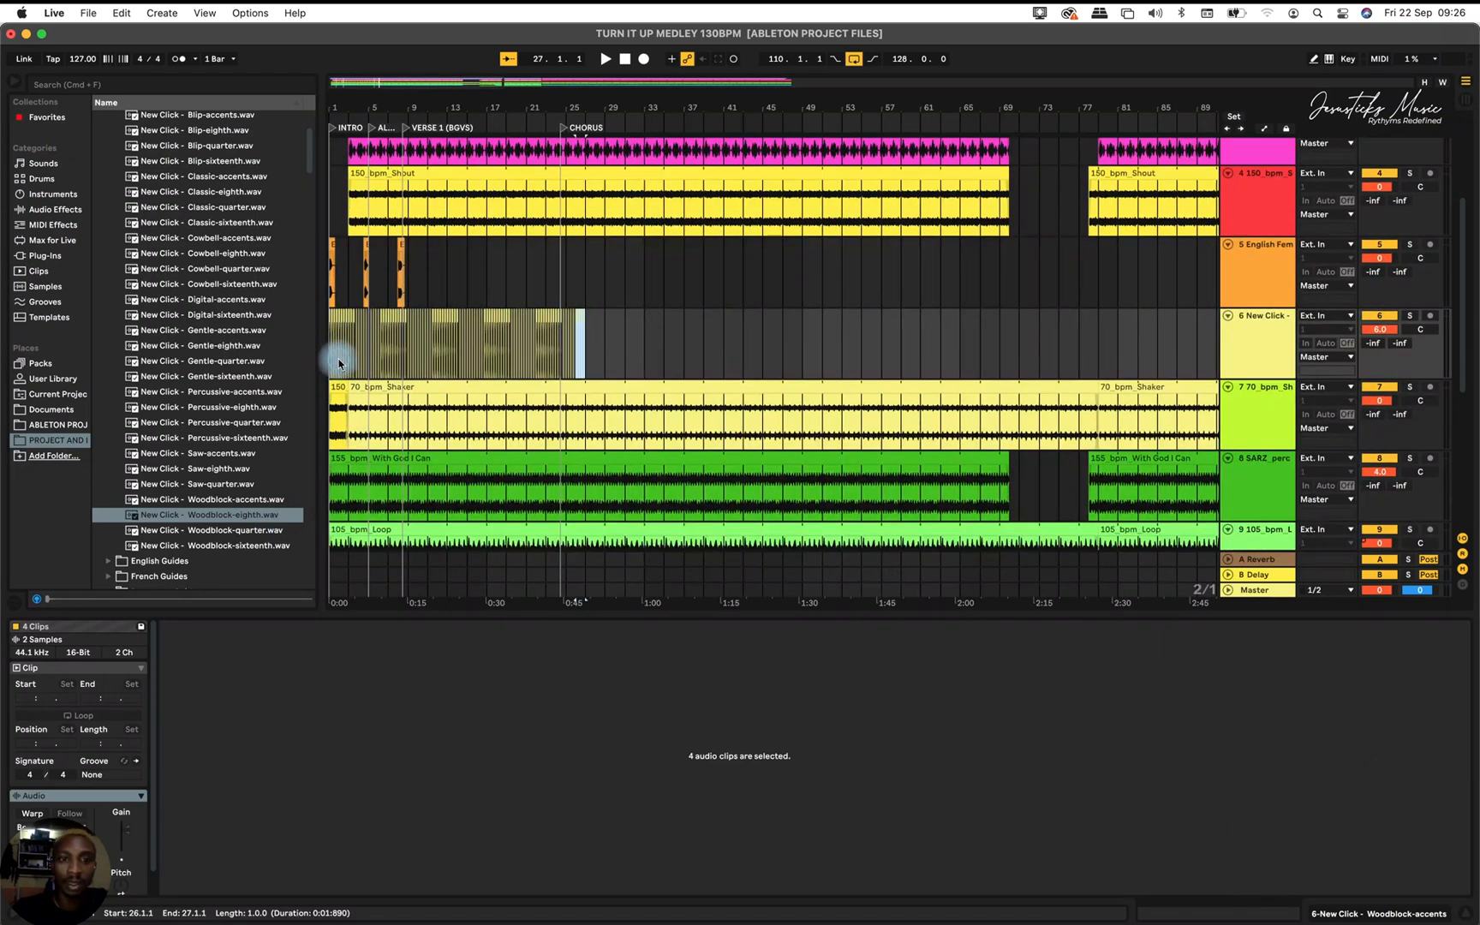
click(338, 362)
key(plus)
key(plus)
key(plus)
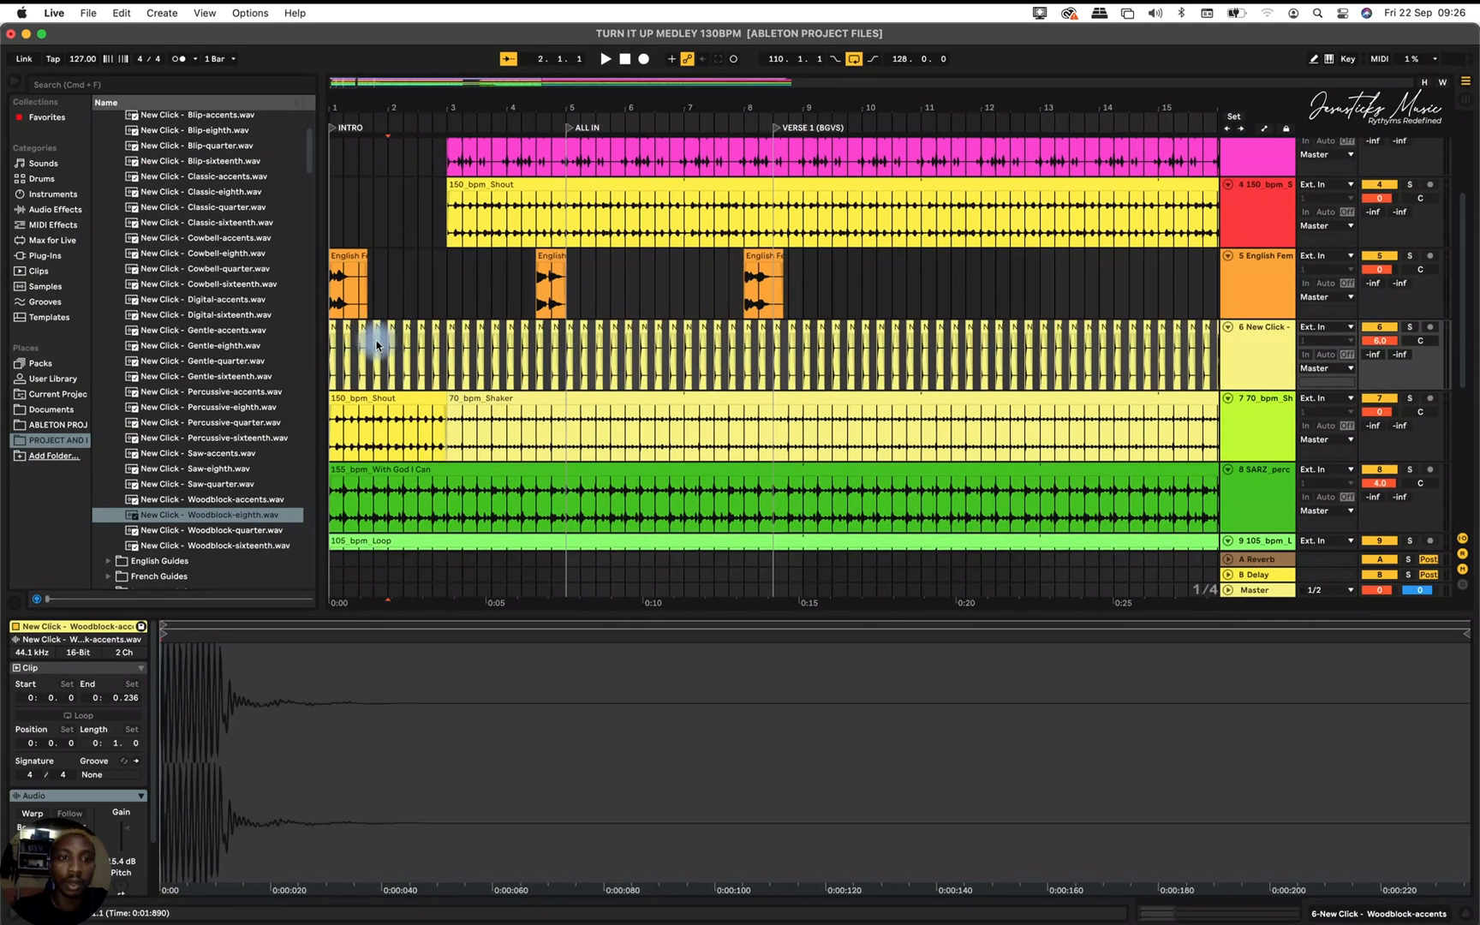
key(space)
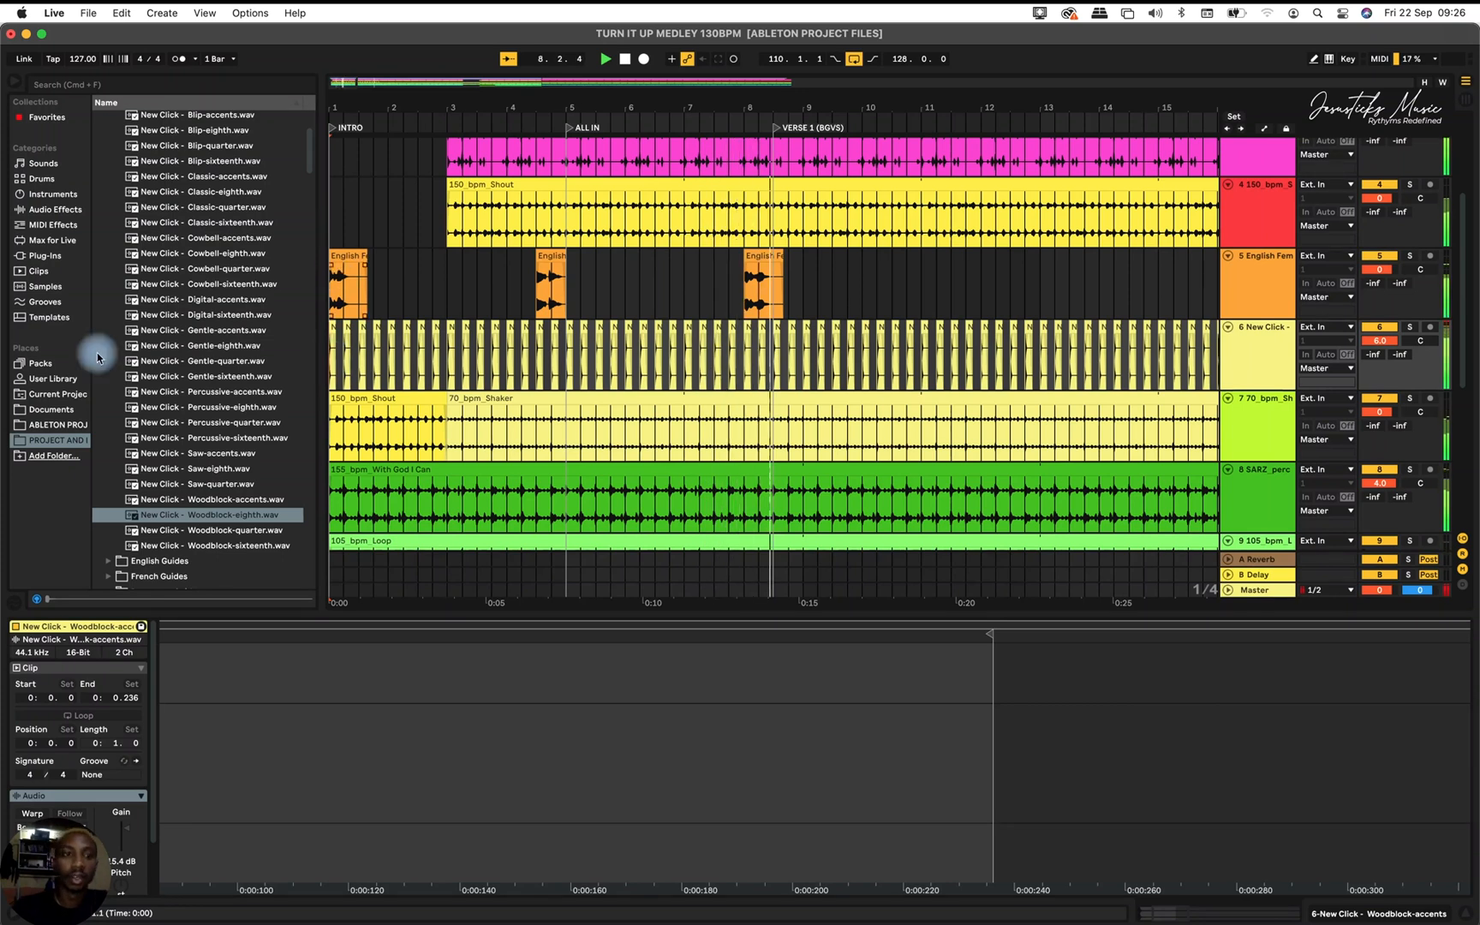
Add English Female - Chorus 1.wav from the English Guides to track 5 at 24.1.1, just before the CHORUS locator.
scroll(120, 369, up, 5)
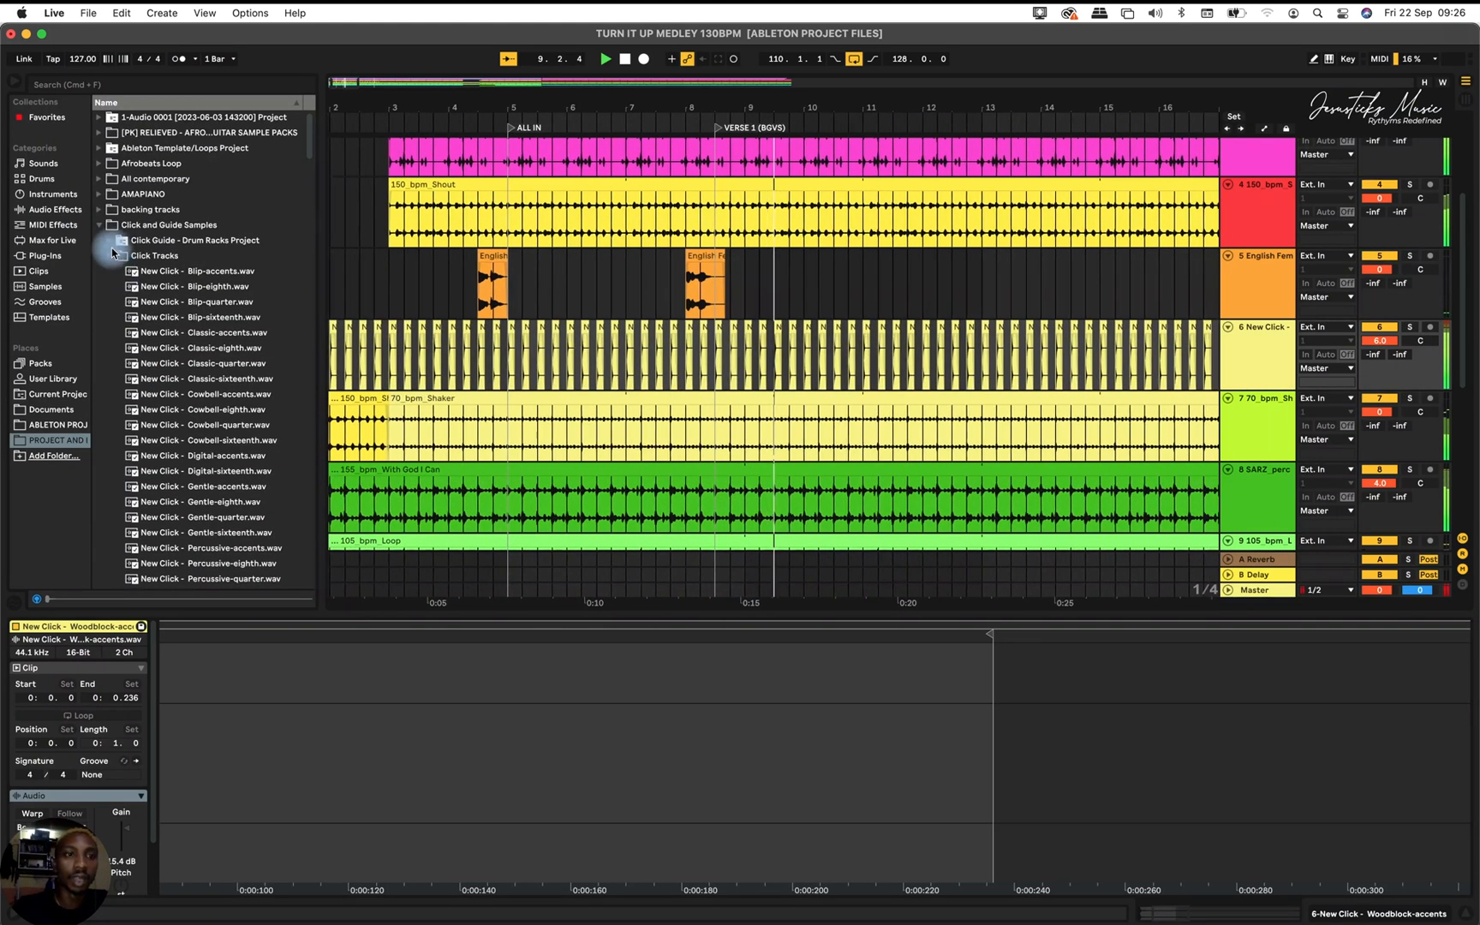
click(109, 241)
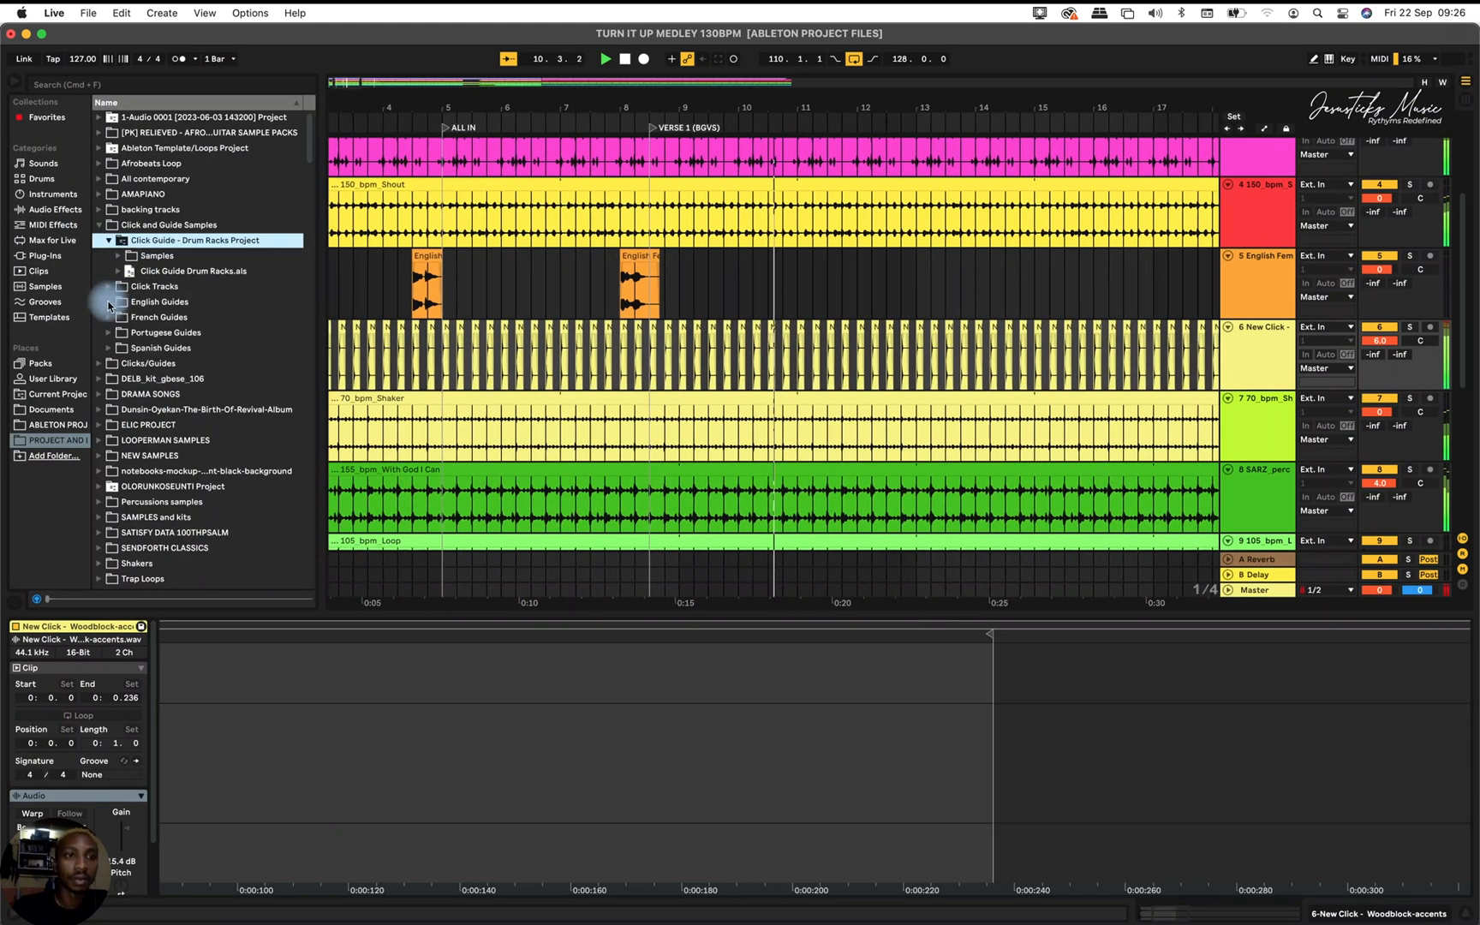
click(109, 303)
scroll(199, 398, down, 5)
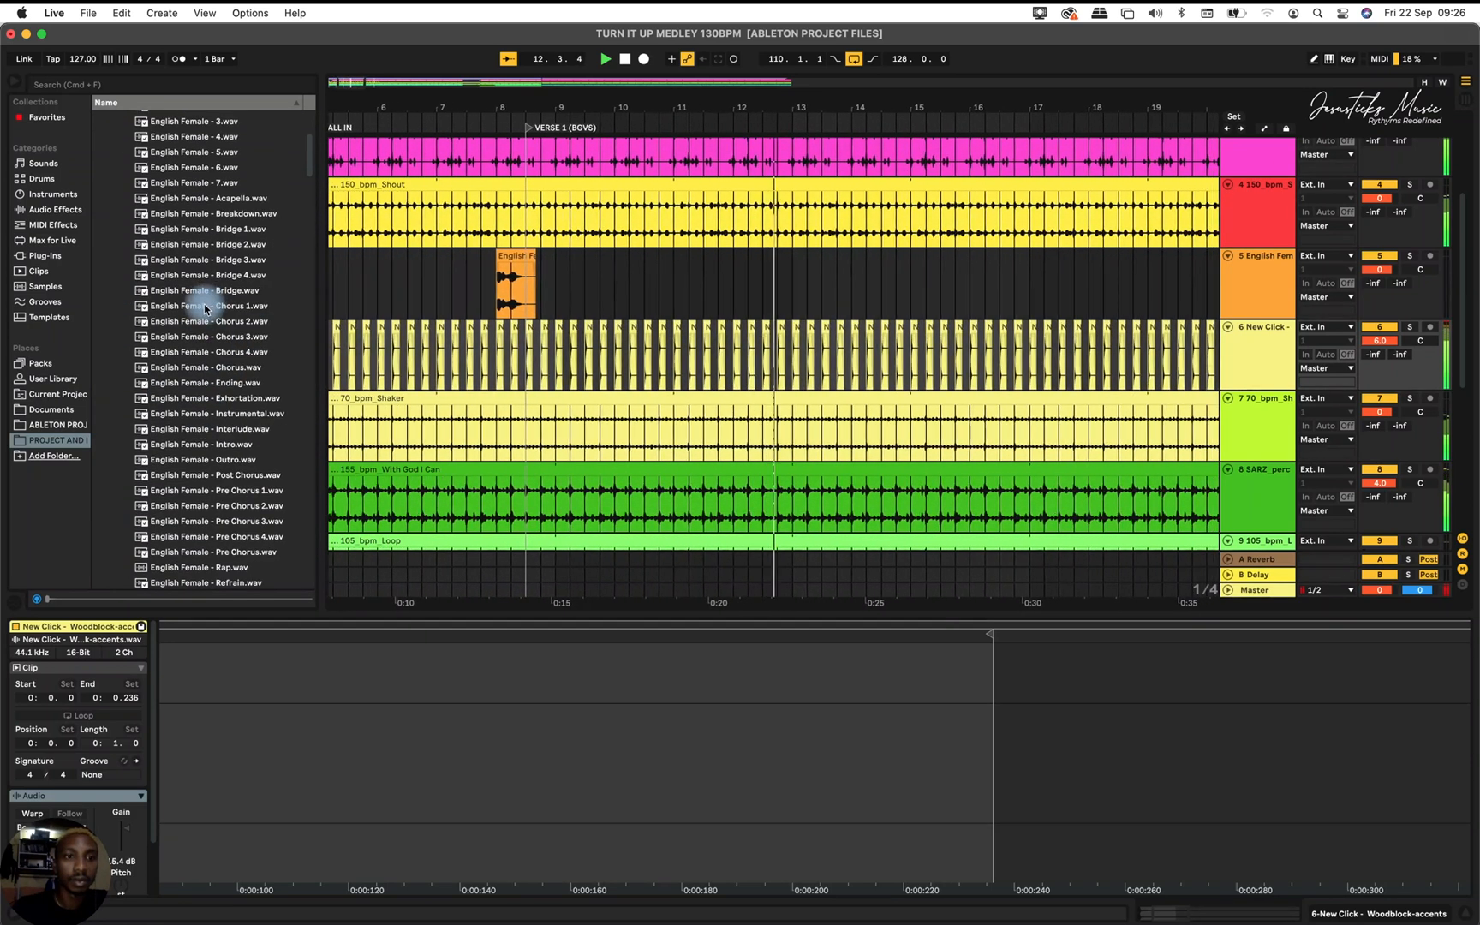
drag(204, 305, 1027, 279)
scroll(1024, 274, up, 2)
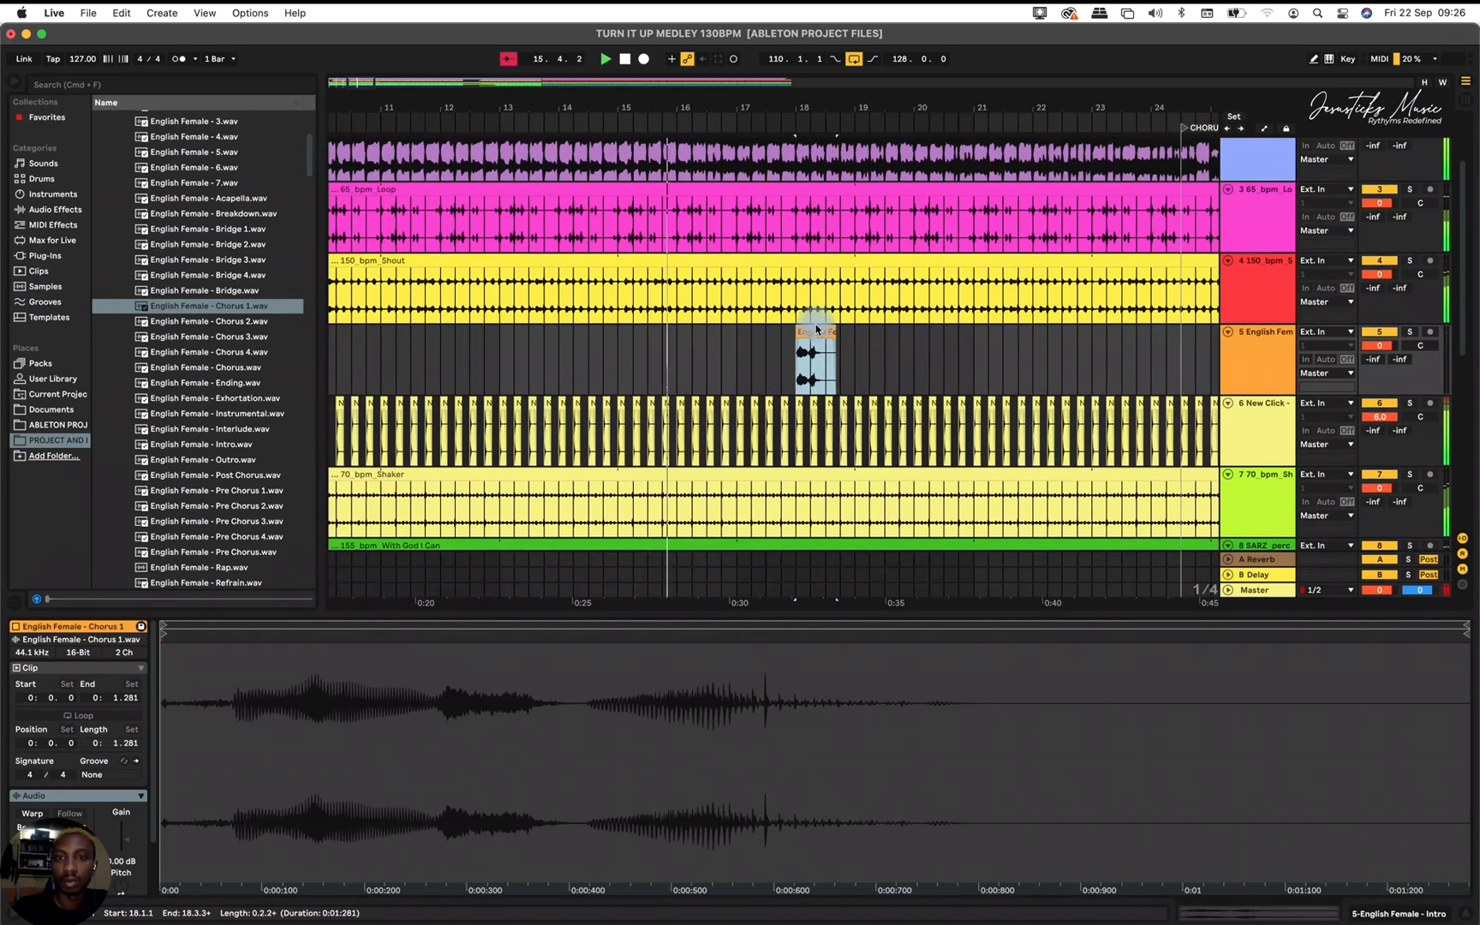
drag(798, 332, 749, 343)
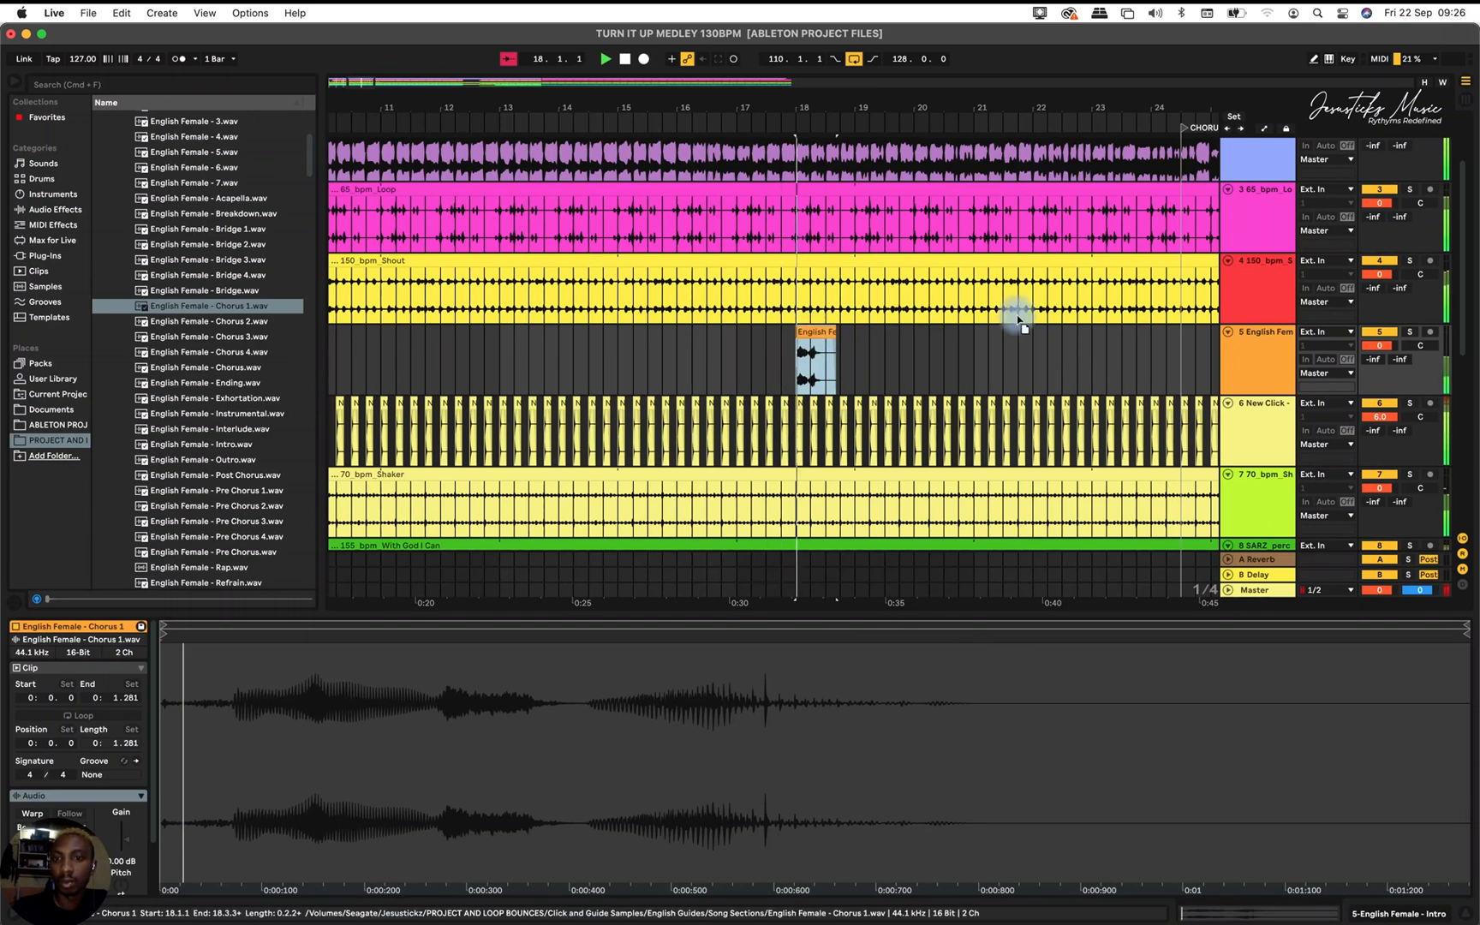
drag(1020, 321, 1165, 347)
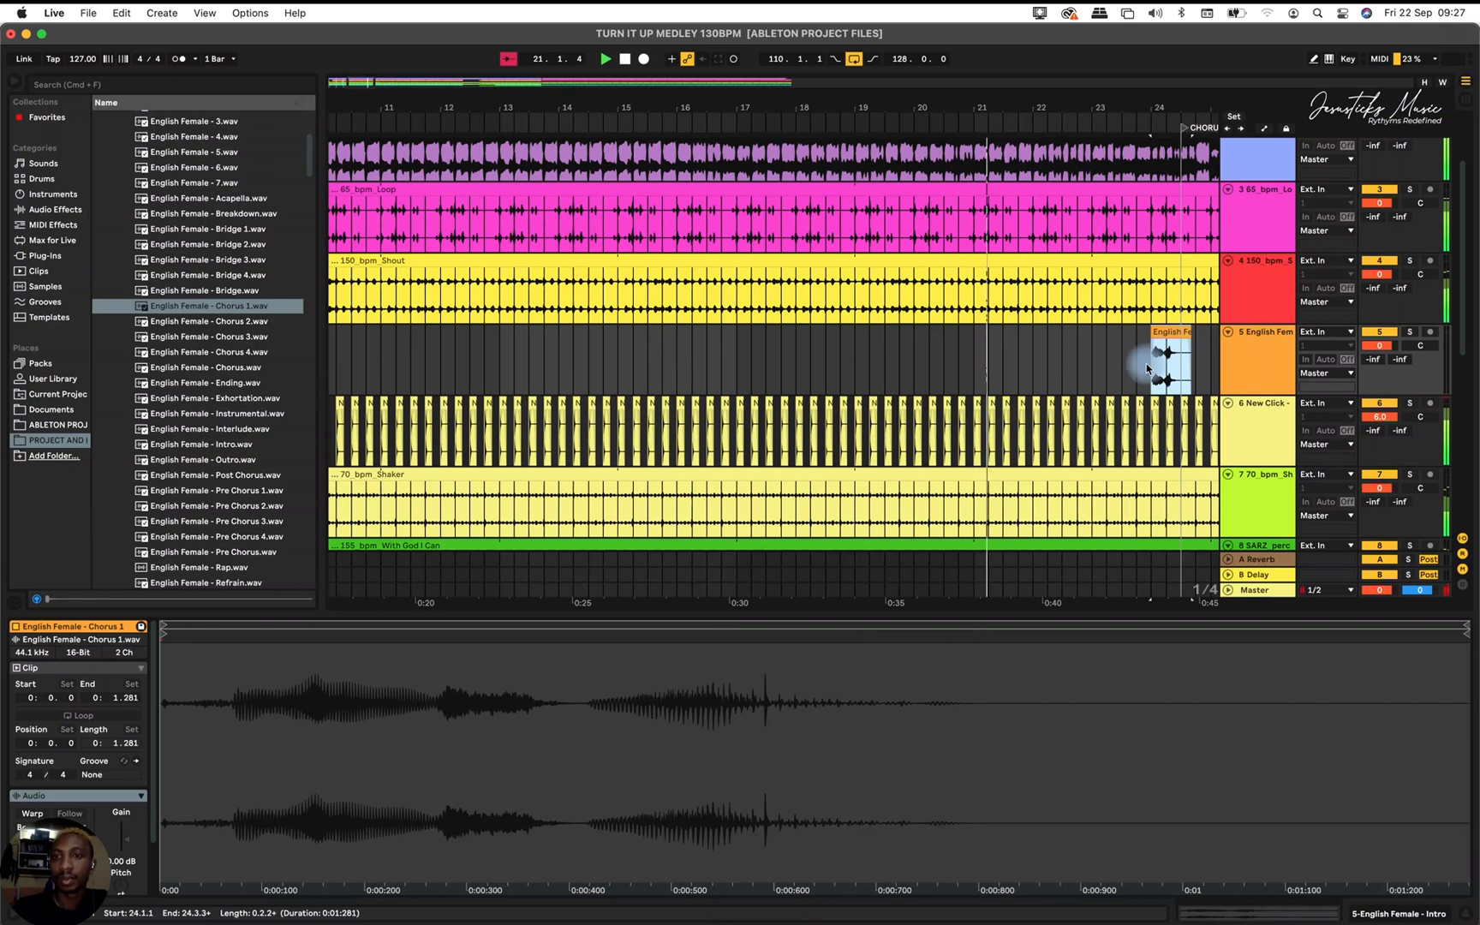
Listen through the Chorus 1 cue while looking over the remaining English guide samples, and stop playback.
scroll(1031, 403, up, 2)
scroll(1031, 402, right, 5)
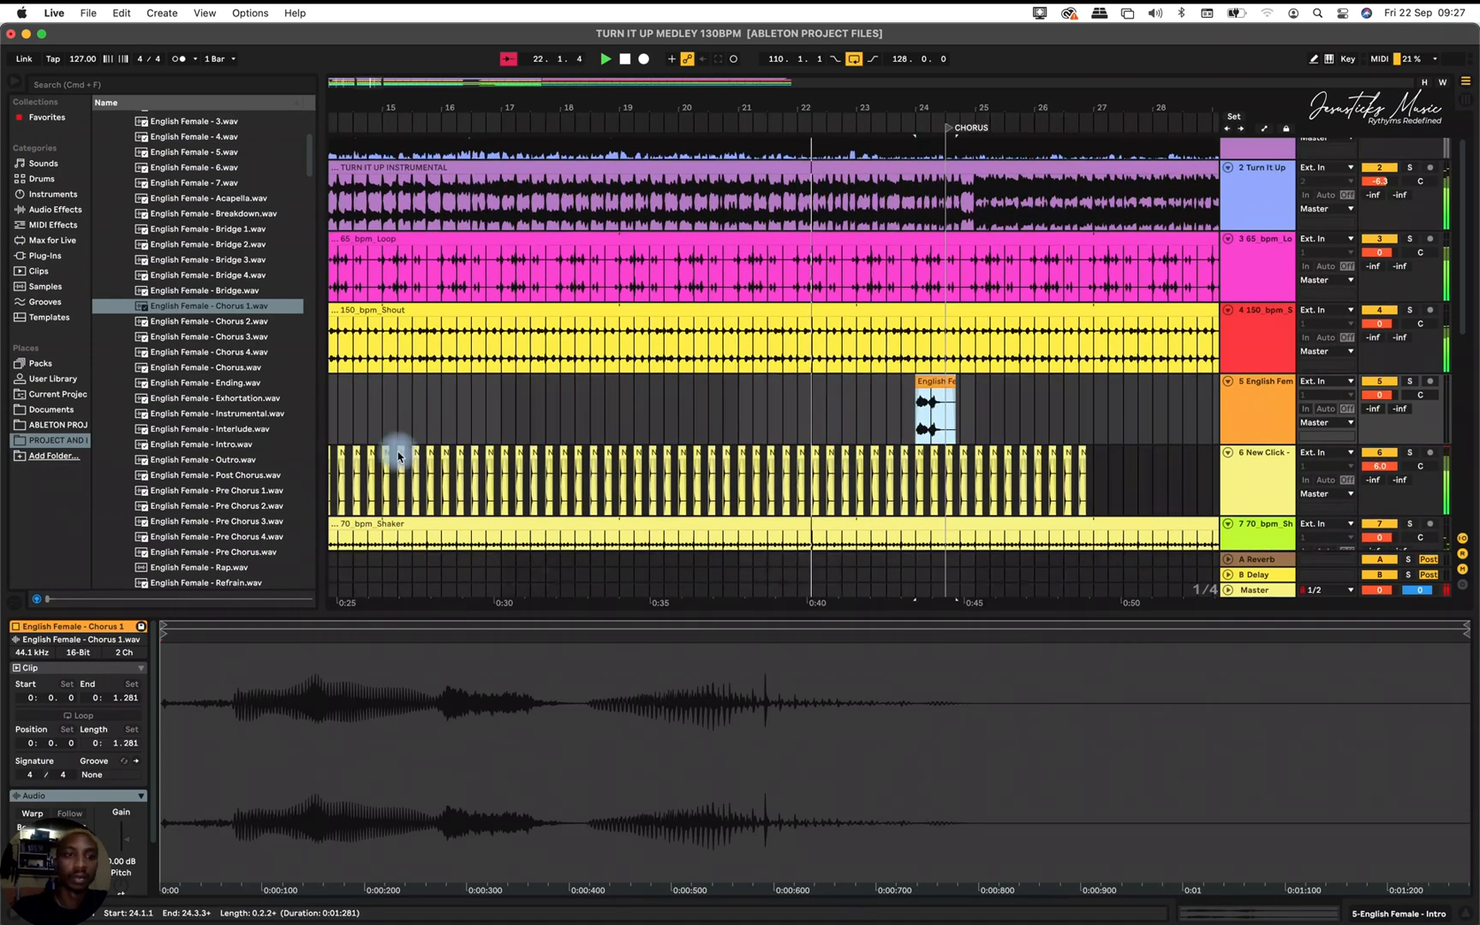
scroll(233, 467, down, 5)
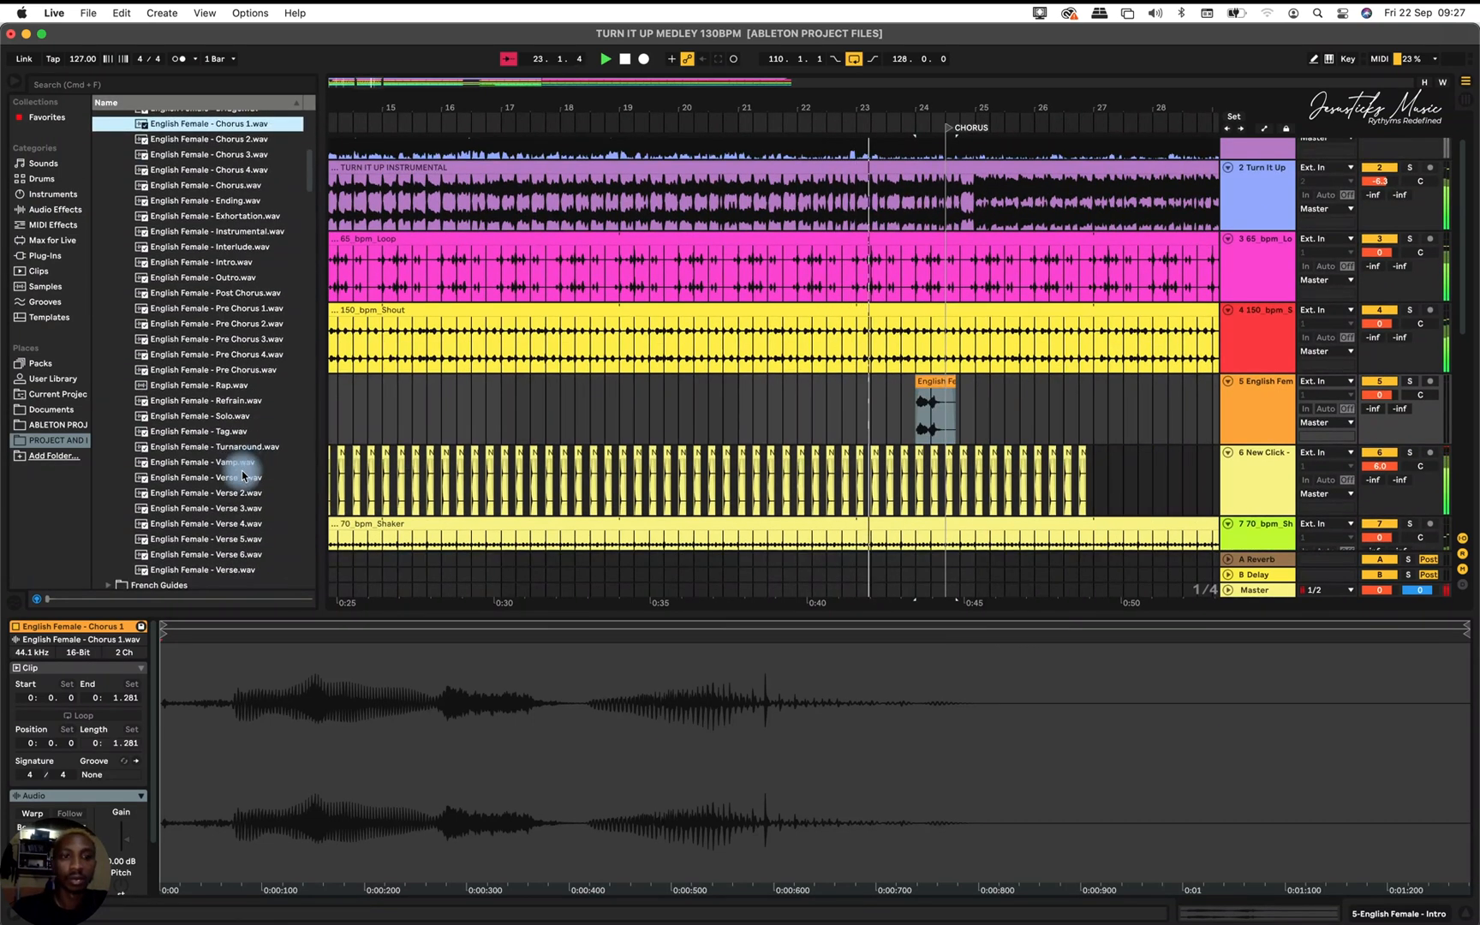
scroll(242, 477, down, 3)
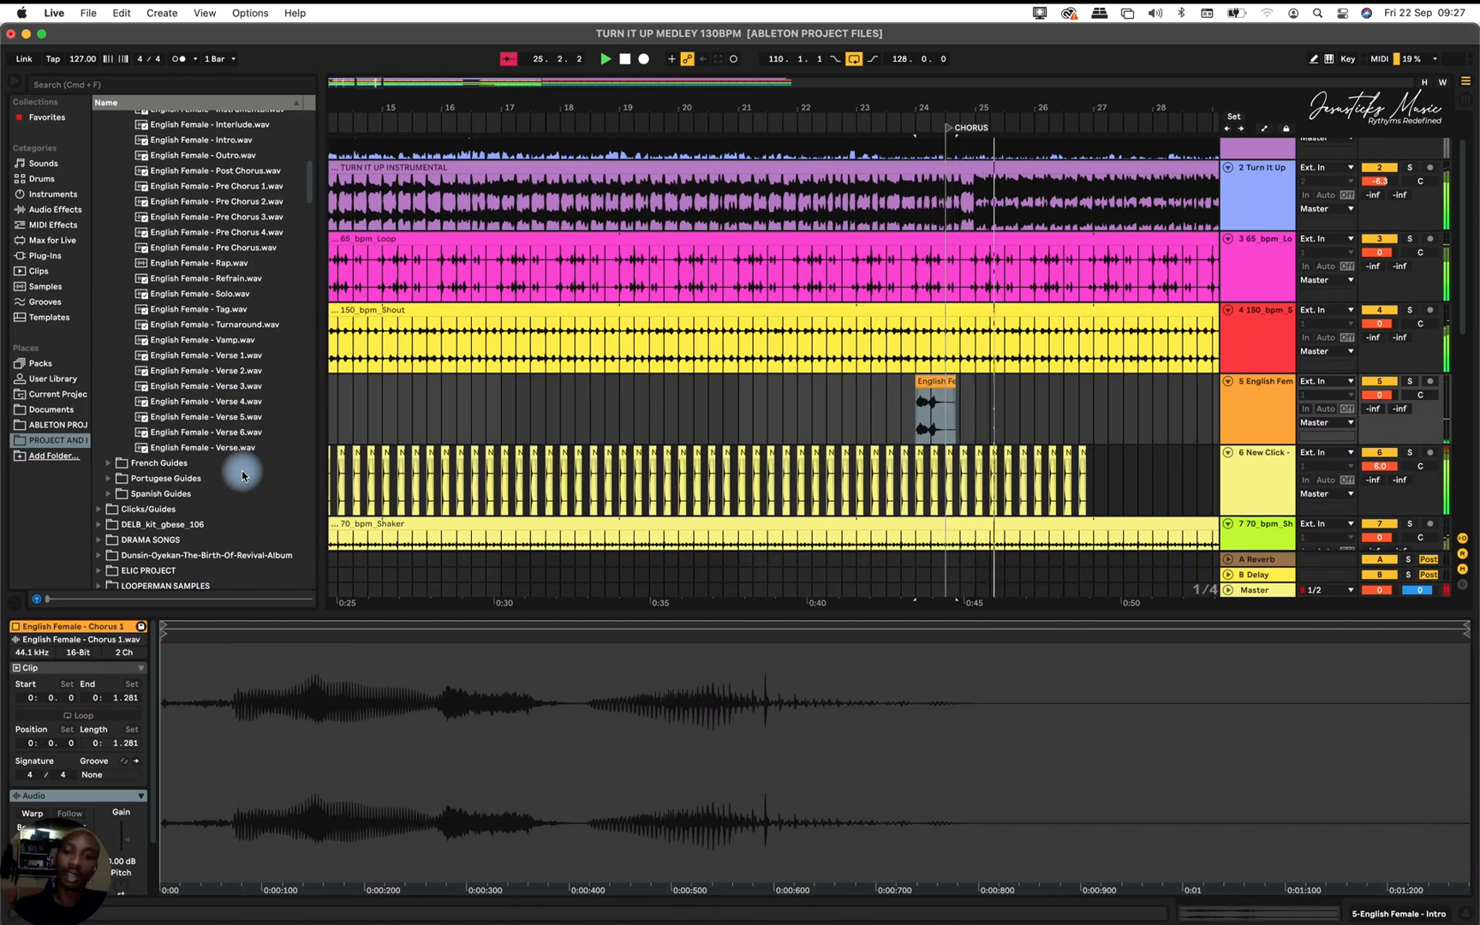
key(space)
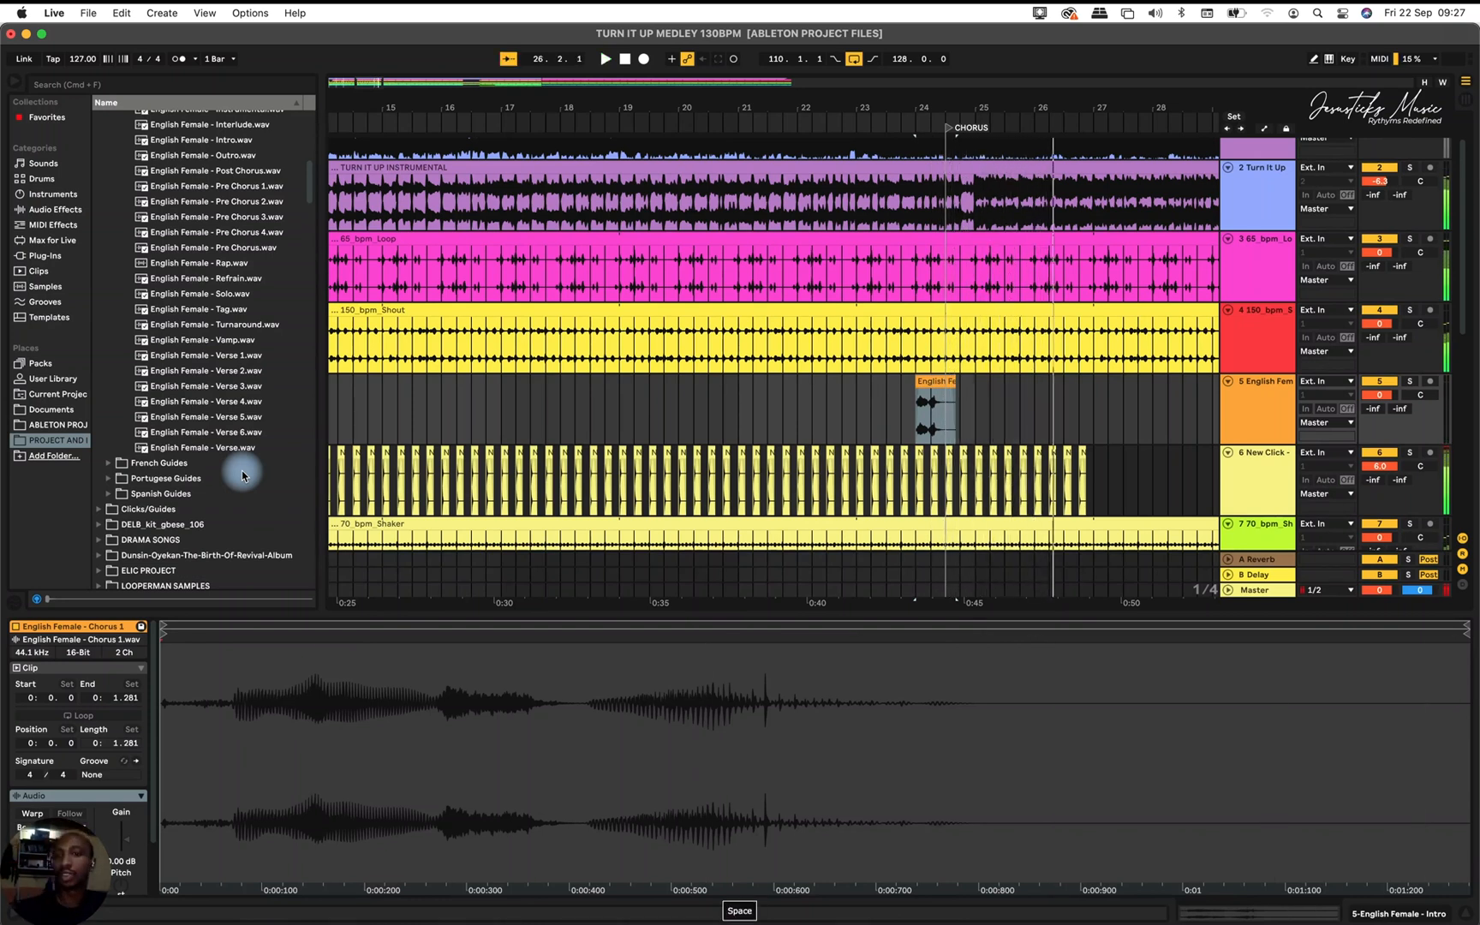
Hide the clip detail view and show the arrangement from the intro through the chorus.
double_click(481, 614)
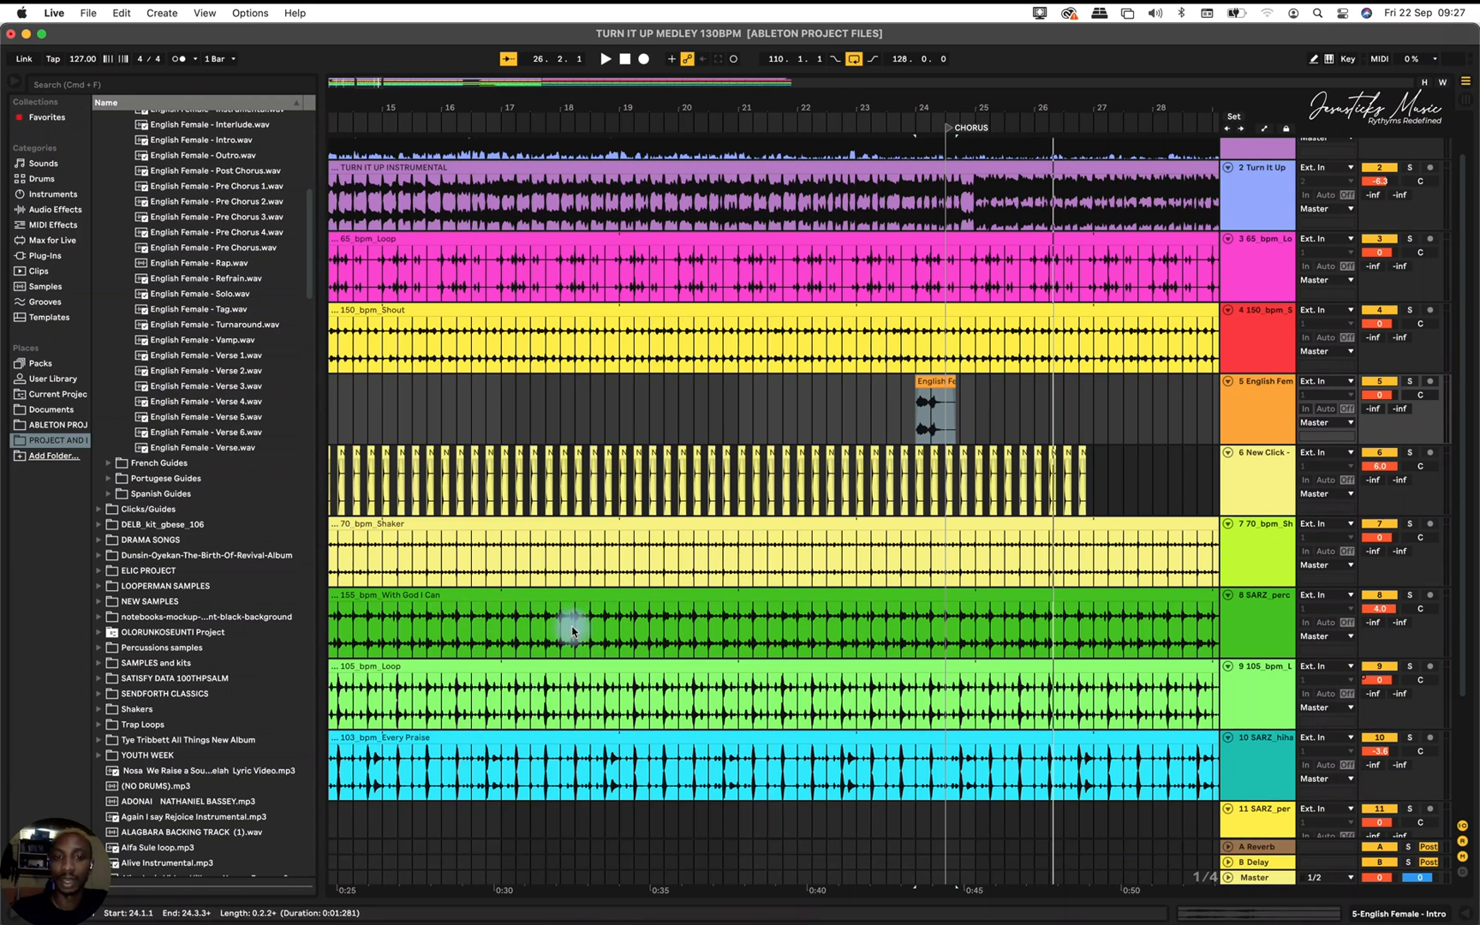
scroll(576, 618, left, 15)
scroll(583, 626, down, 5)
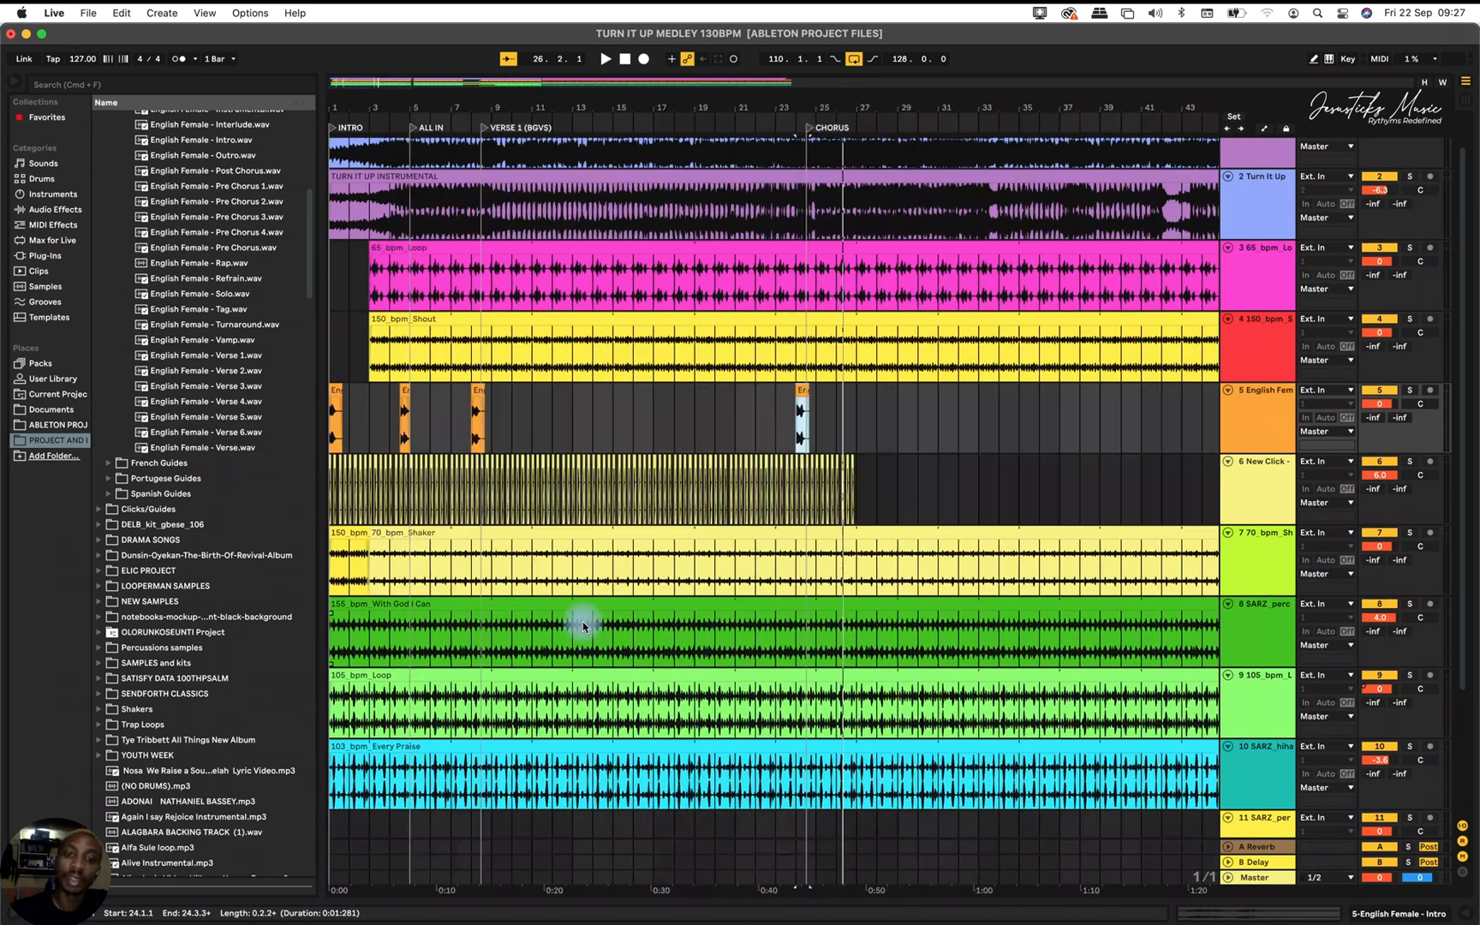